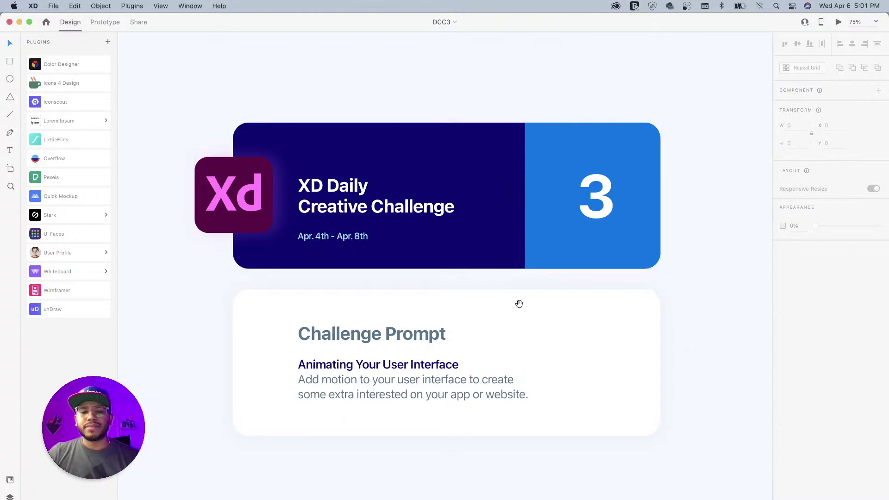
Examine the Animating App Assets artboard with its chart image and four InVest app screens
scroll(554, 216, down, 8)
scroll(547, 235, left, 4)
scroll(569, 236, down, 5)
scroll(569, 236, right, 3)
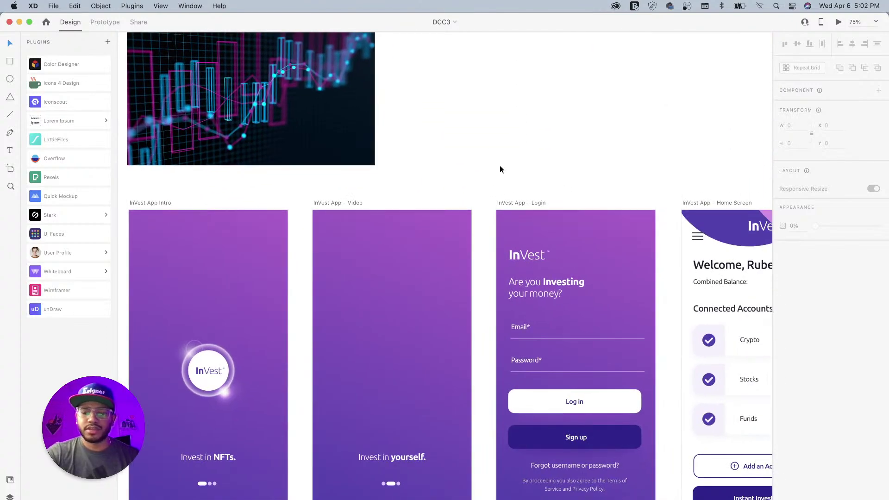
key(super+minus)
key(super+minus)
key(space)
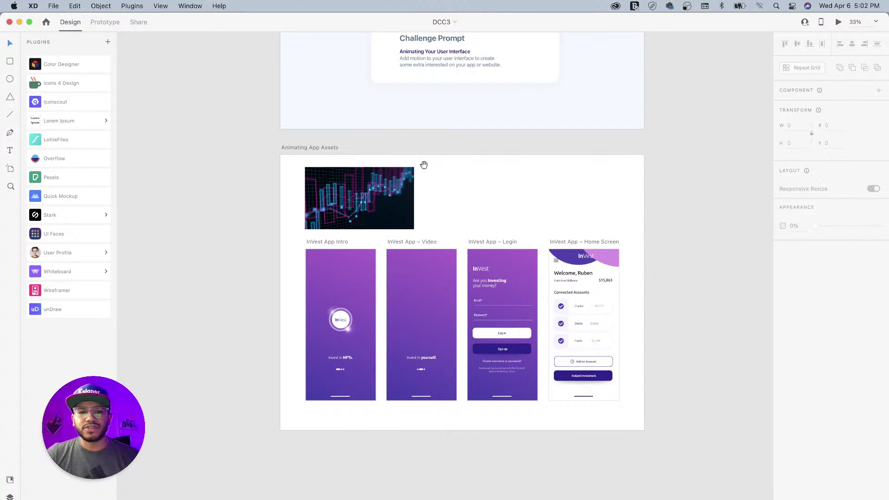
drag(579, 186, 398, 141)
drag(331, 185, 464, 189)
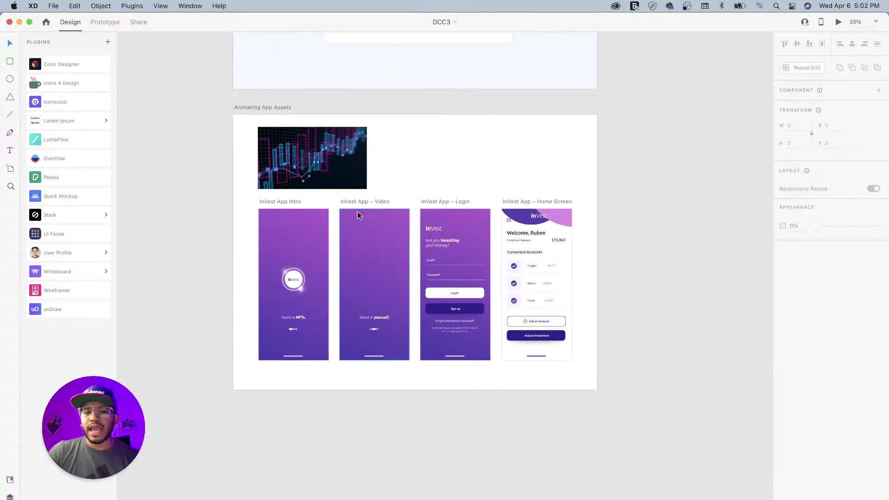
Duplicate the InVest Intro, Video, Login and Home Screen artboards together into the empty canvas beside the Animating App Assets board
click(291, 202)
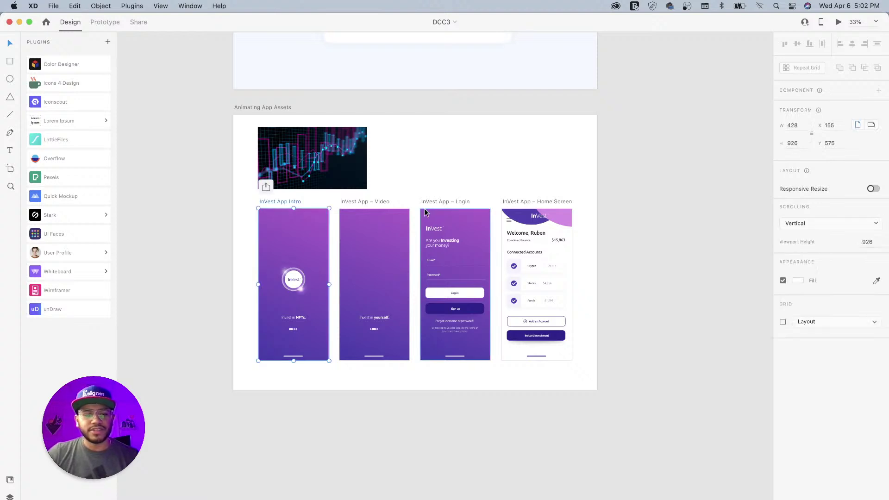
shift+click(371, 202)
shift+click(451, 202)
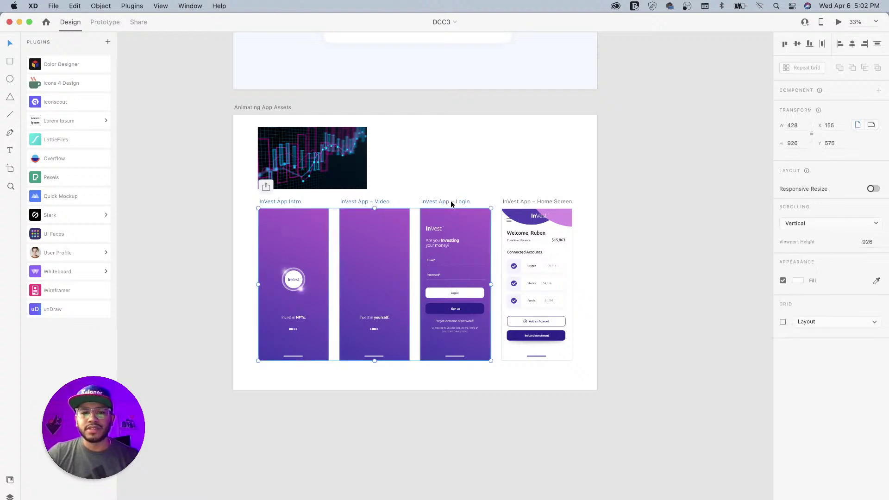
shift+click(525, 203)
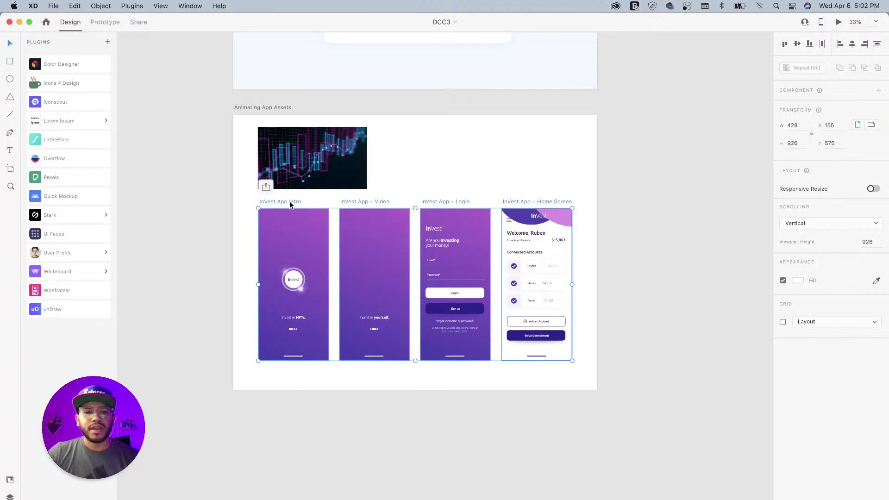
drag(288, 202, 657, 193)
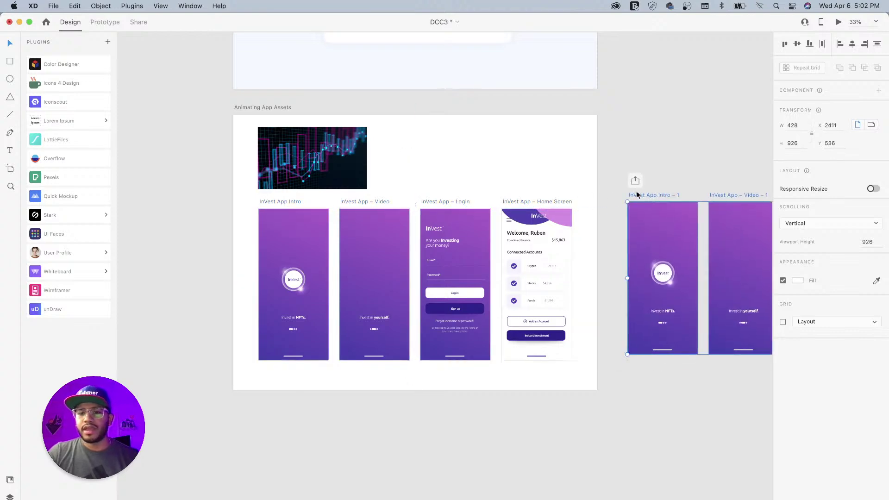
scroll(542, 165, right, 7)
scroll(540, 176, right, 3)
click(465, 217)
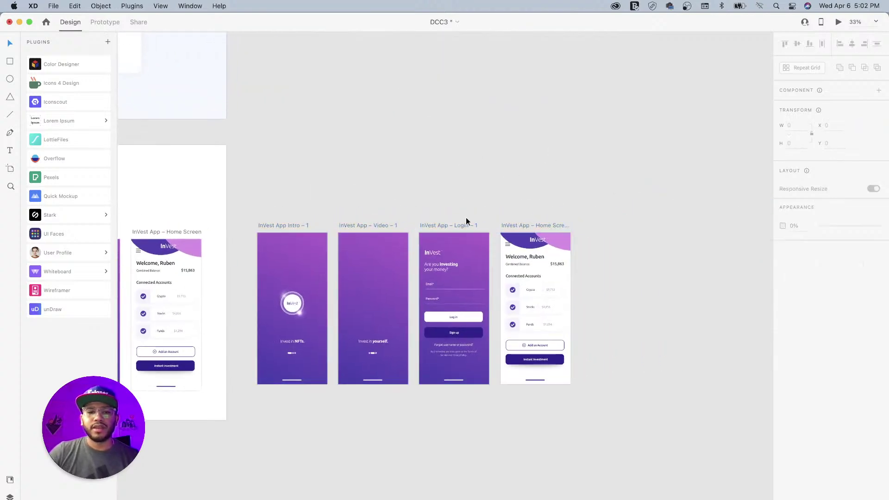
click(288, 223)
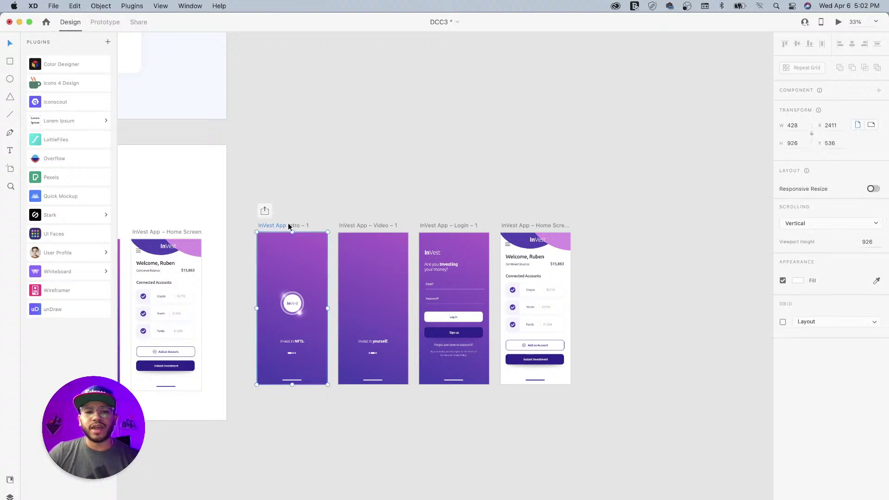
click(369, 225)
click(443, 224)
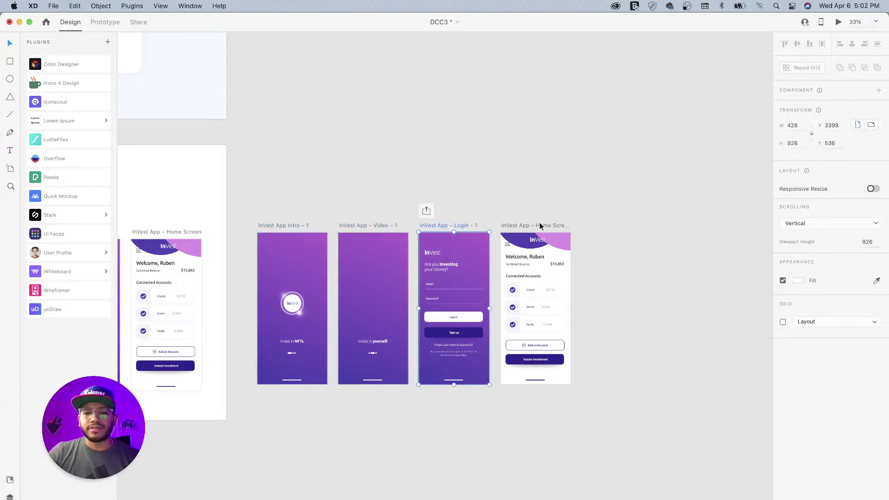
click(527, 225)
click(296, 225)
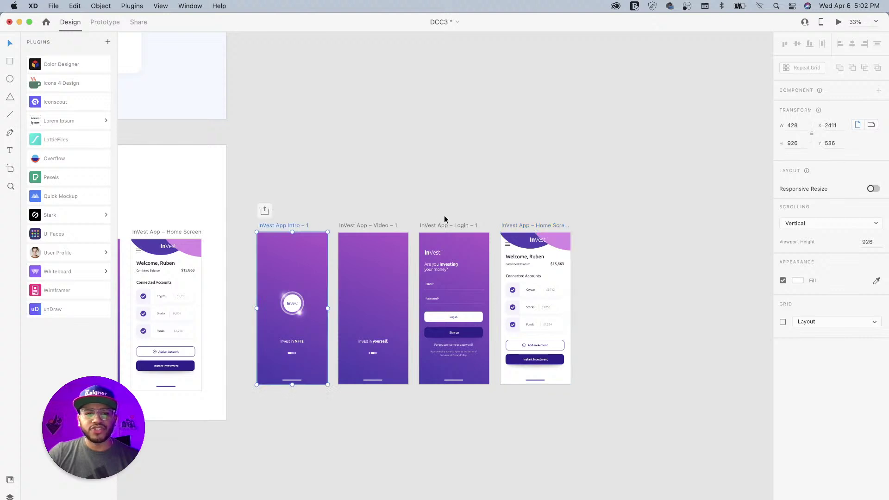
Move the copied Video, Login and Home Screen artboards together away from the Intro copy, with the Video artboard at X 4066, Y 536
click(389, 227)
shift+click(452, 224)
shift+click(536, 225)
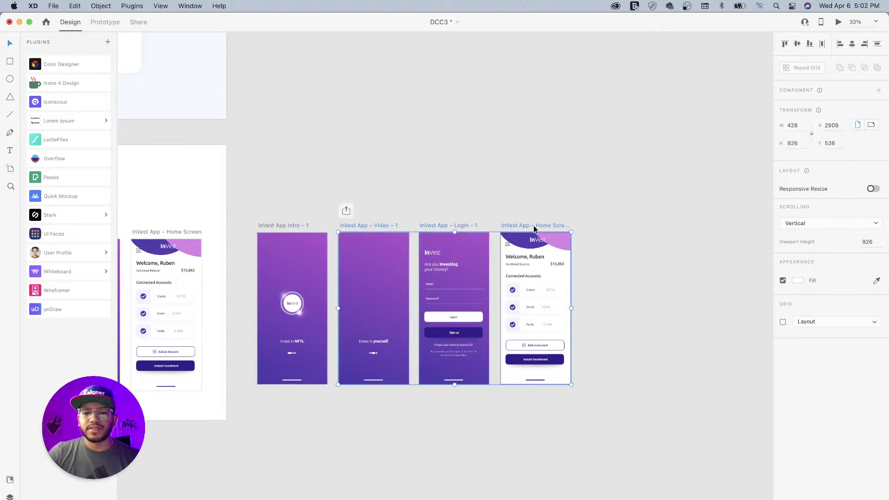
drag(361, 226, 549, 226)
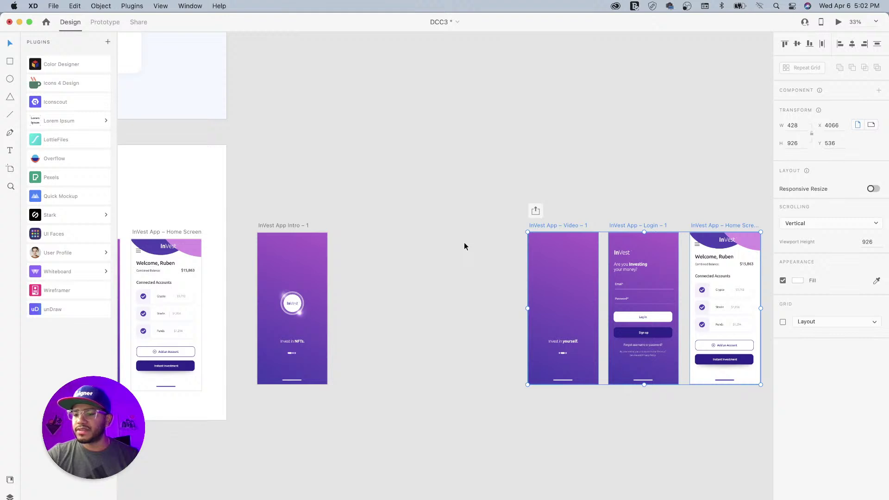
click(435, 274)
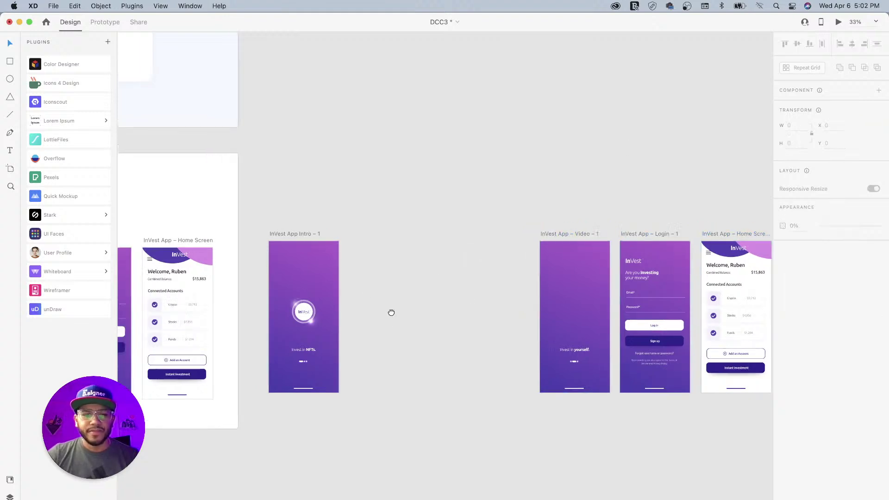
Duplicate the InVest App Intro – 1 artboard into the gap beside it, at X 2964, Y 536
drag(390, 311, 533, 266)
key(super+equal)
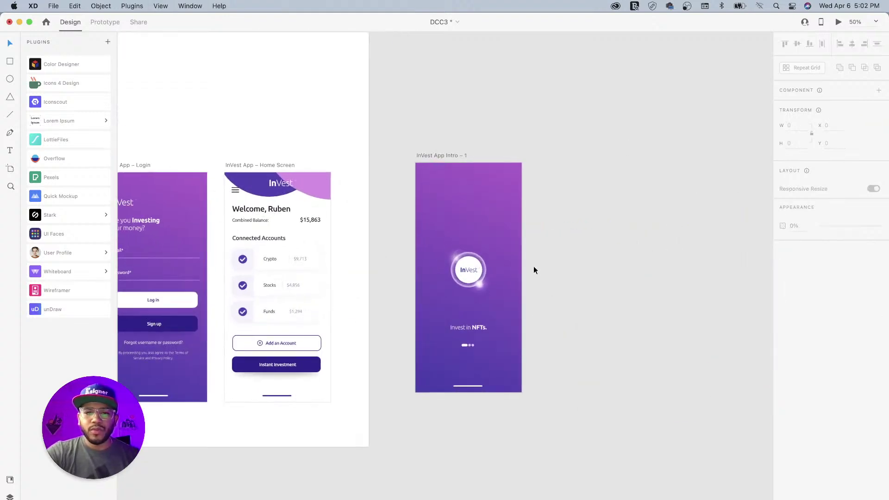
key(super+equal)
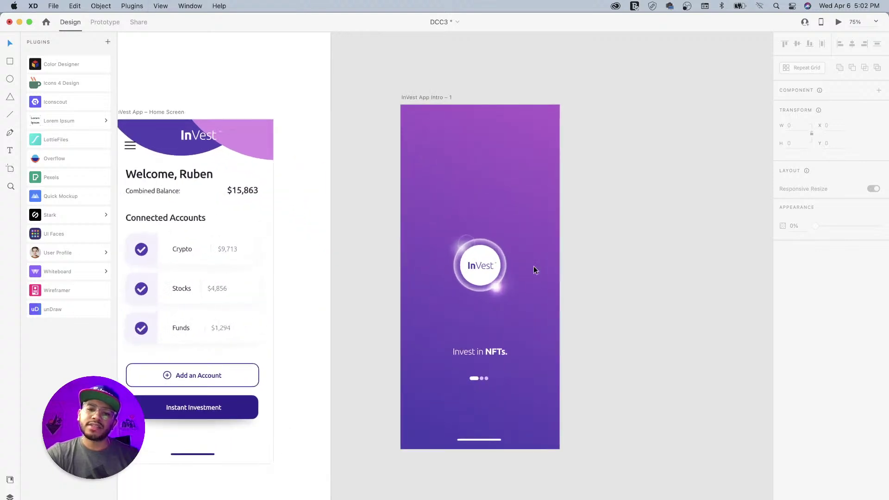
drag(569, 220, 484, 245)
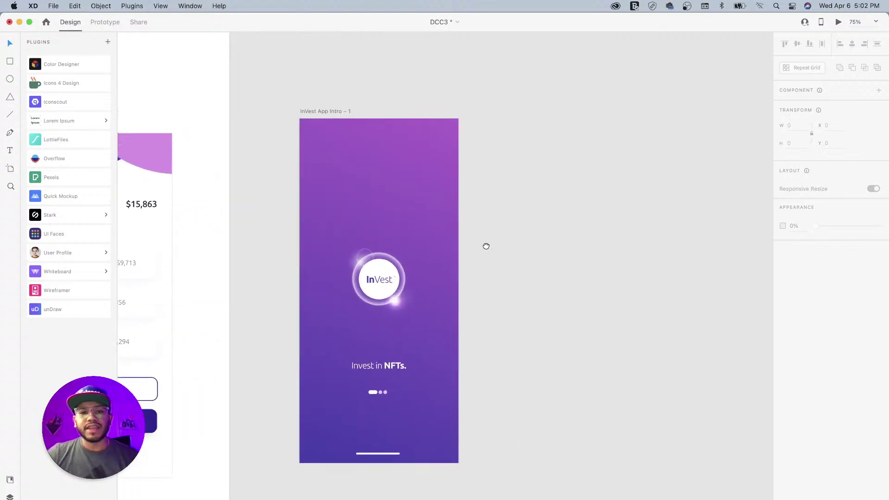
drag(551, 258, 491, 242)
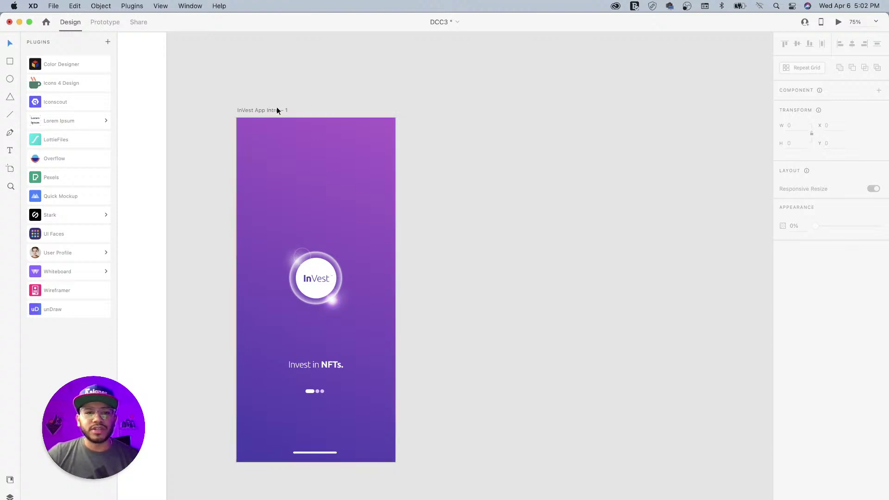
click(263, 111)
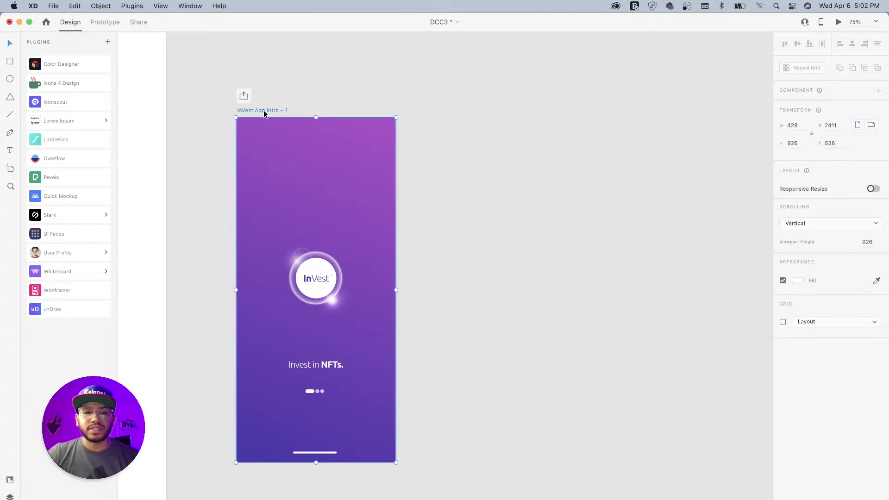
drag(261, 113, 467, 112)
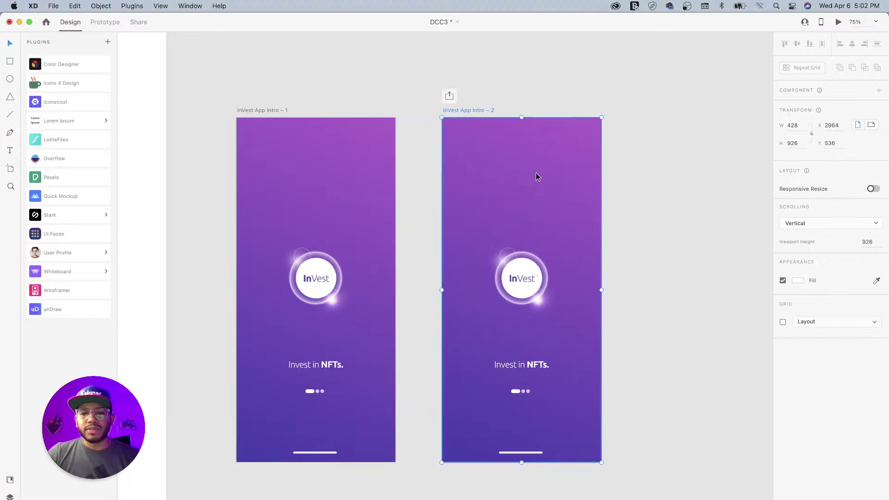
Rotate the Glare group inside Logo+Flare on the InVest App Intro – 1 artboard to 178°
drag(353, 200, 432, 200)
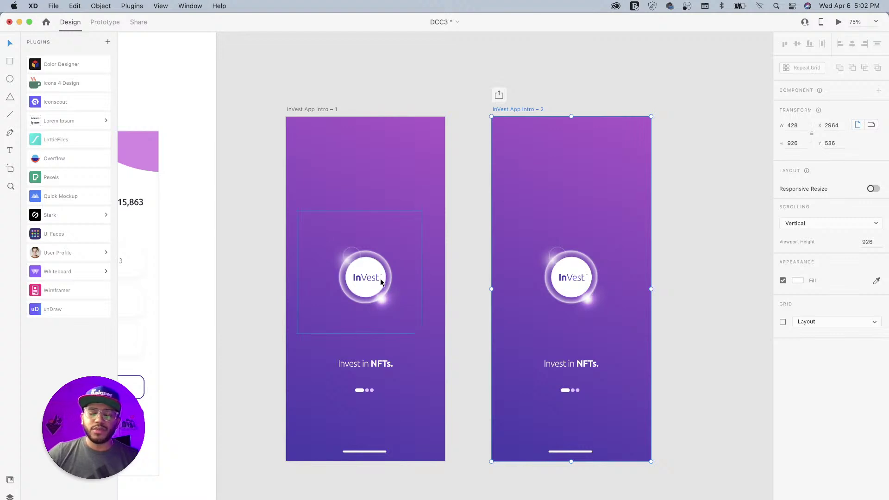
key(super+equal)
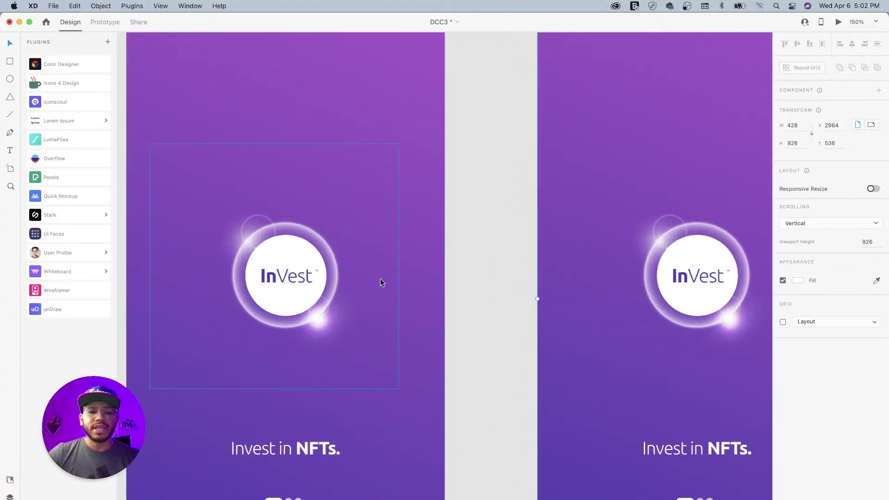
drag(317, 251, 353, 298)
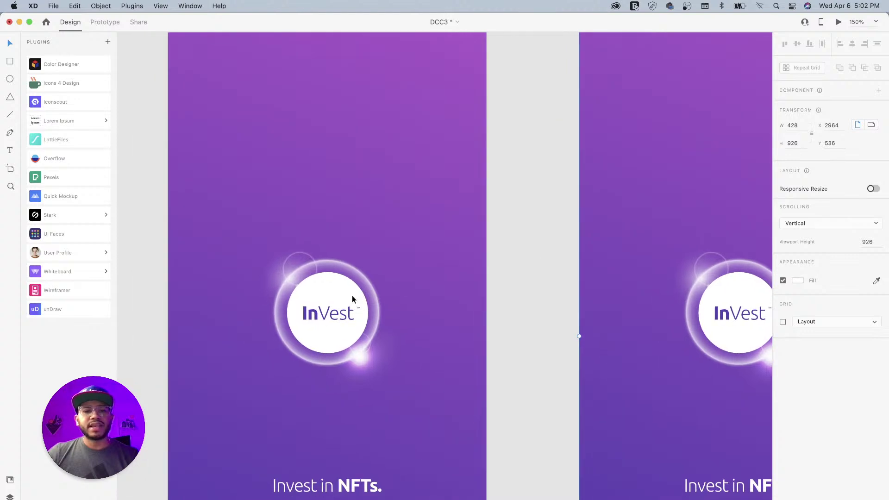
click(339, 263)
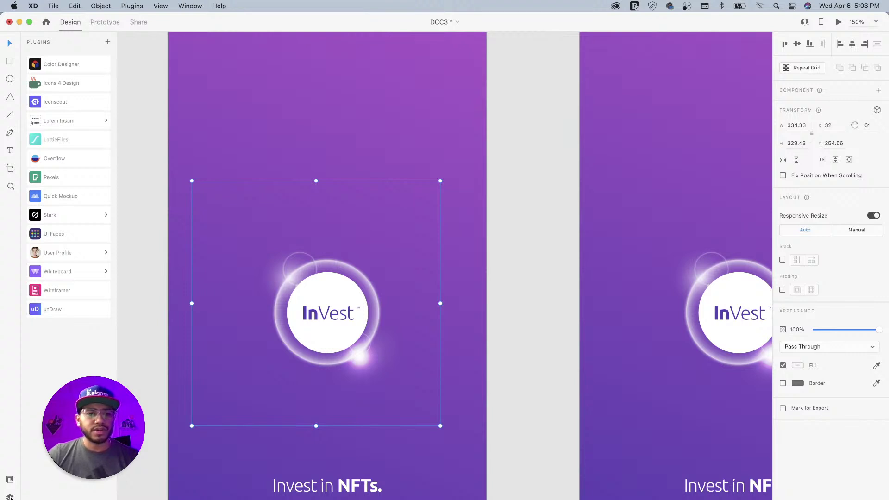
click(10, 497)
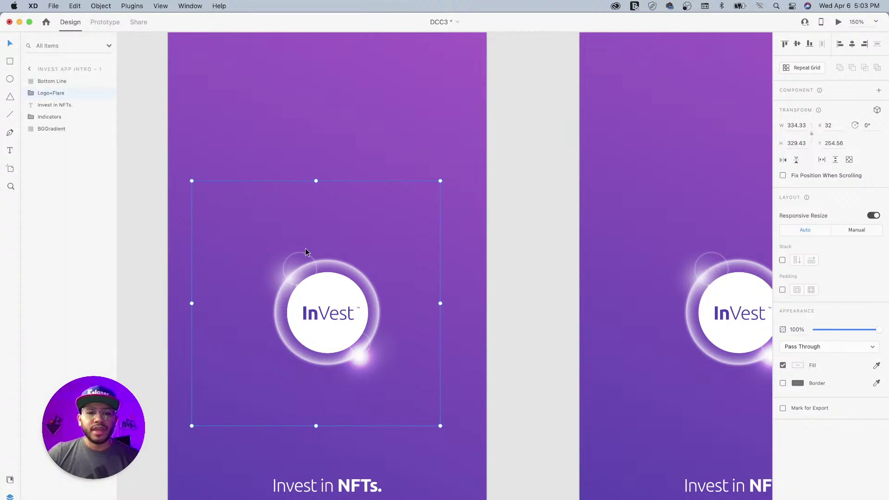
super+click(296, 259)
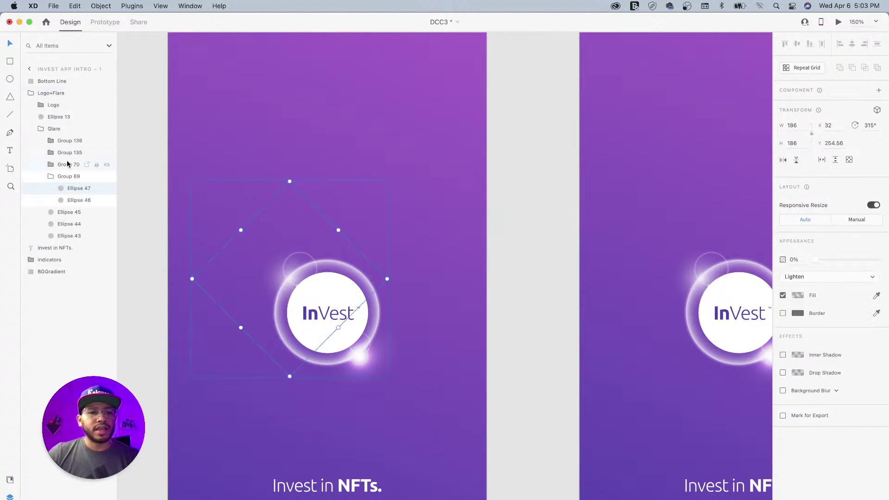
click(41, 129)
click(67, 130)
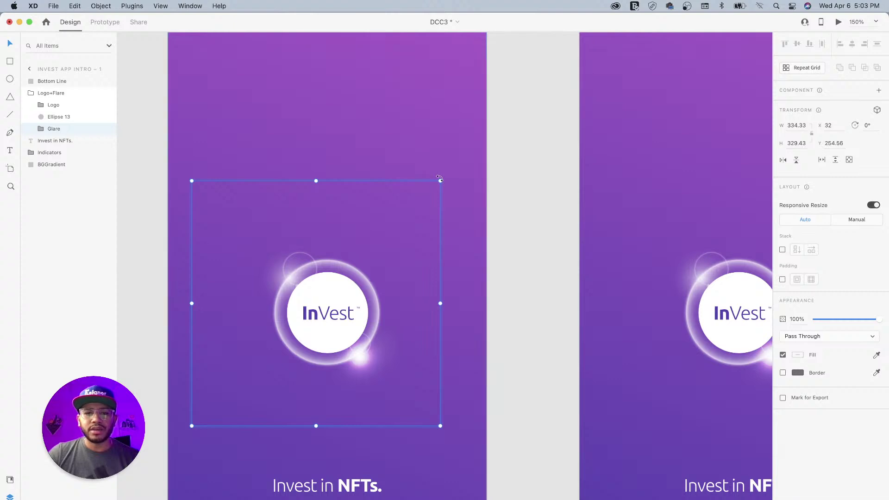
drag(441, 179, 265, 358)
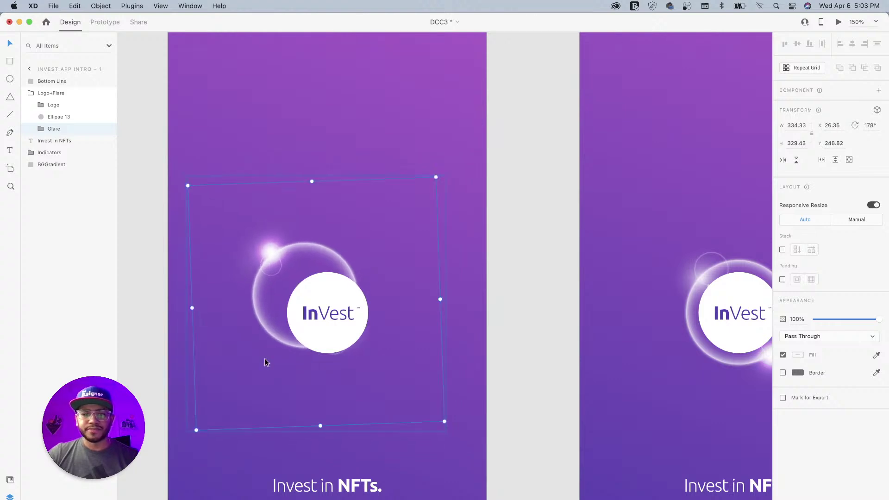
Group the InVest logo with the white circle behind it
click(335, 314)
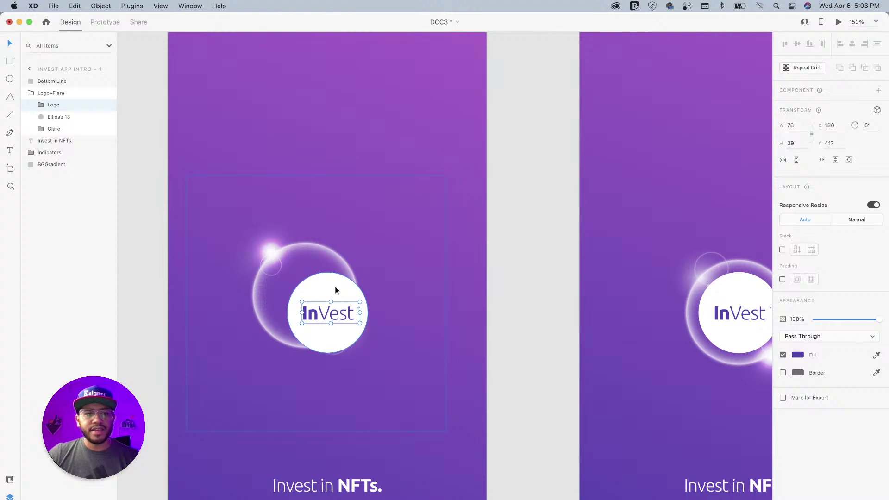
shift+click(335, 287)
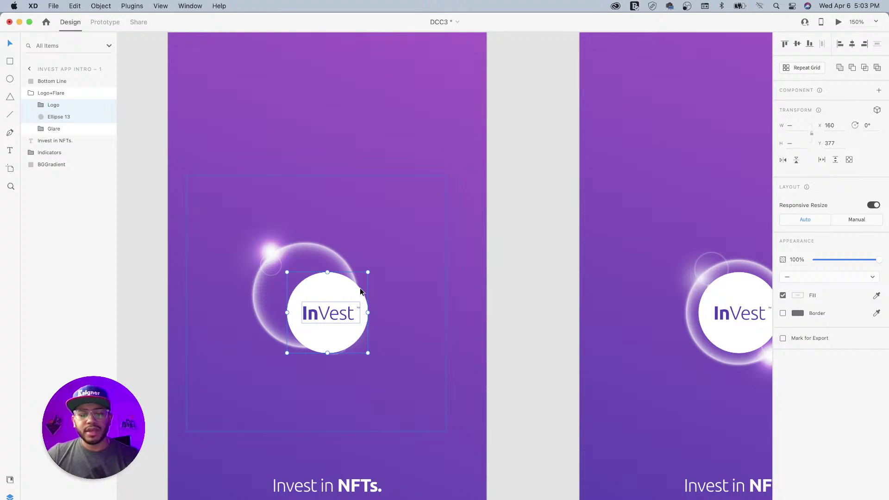
key(super+g)
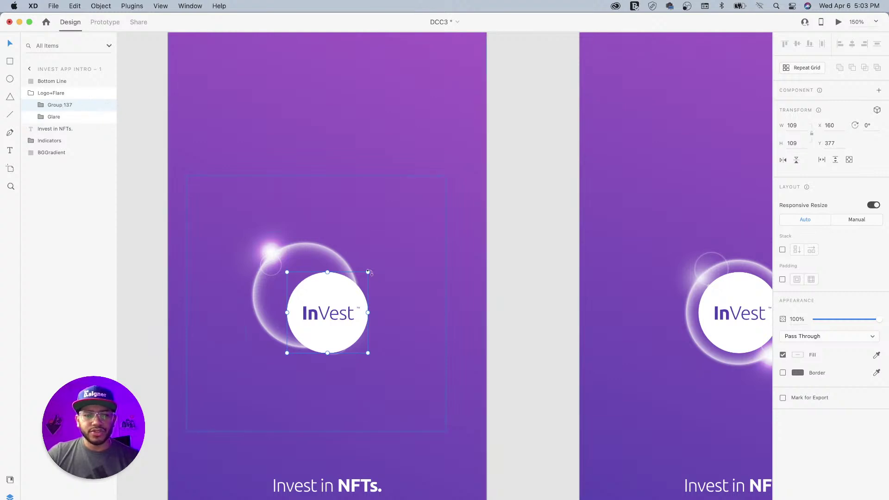
Shrink the logo-and-circle group to 43 × 43 at X 211, Y 430 on the glowing ring, and set its opacity to 0%
drag(367, 271, 344, 297)
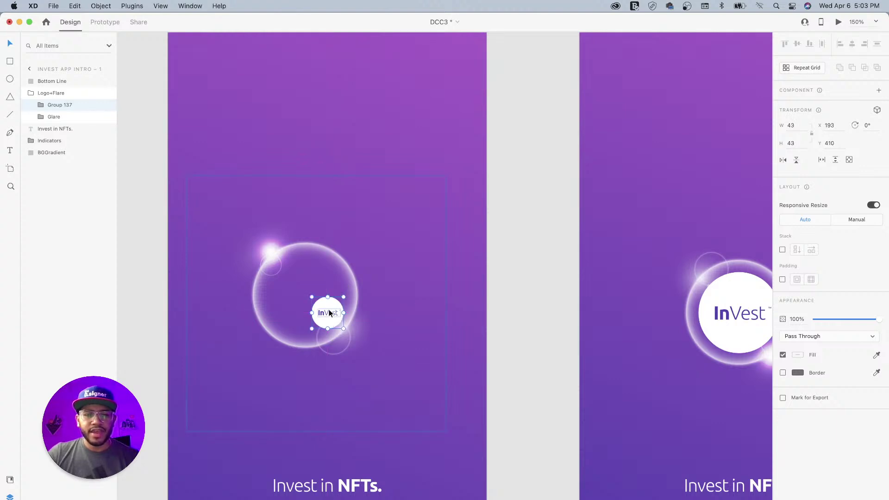
drag(329, 312, 342, 328)
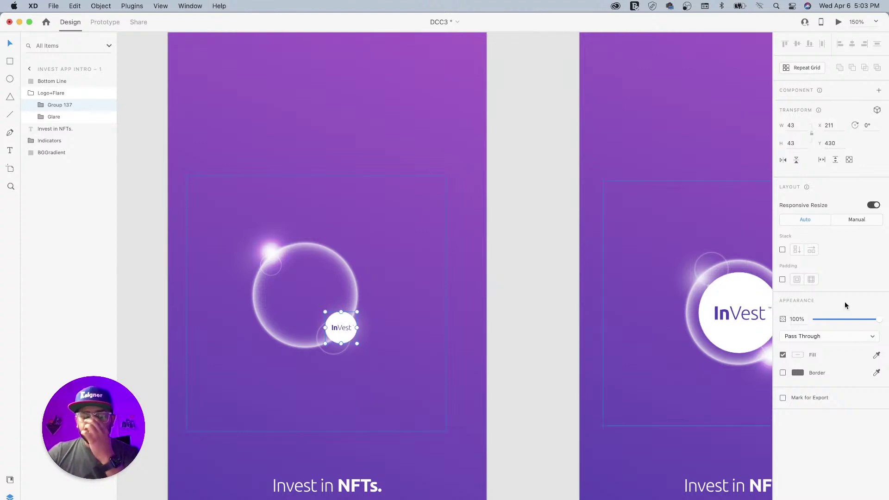
drag(878, 320, 804, 318)
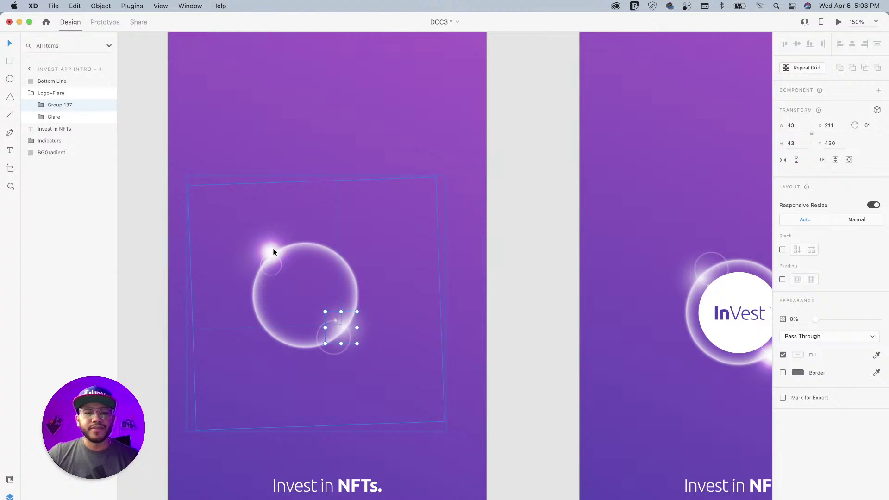
Set the opacity of the Glare group inside Logo+Flare on InVest App Intro – 1 to 0%
click(64, 117)
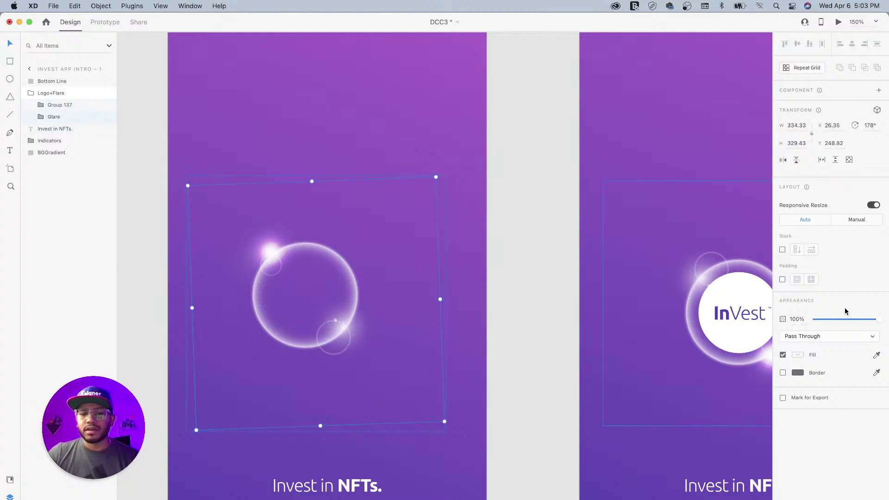
drag(877, 319, 751, 324)
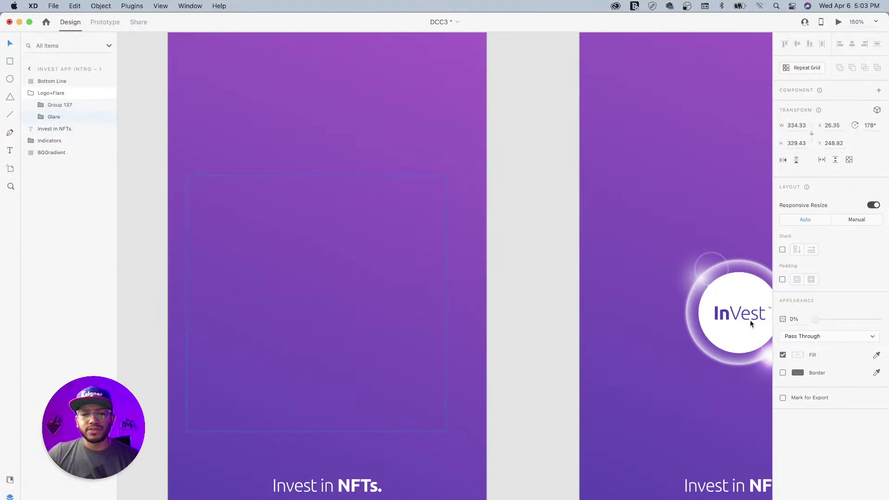
Move the "Invest in NFTs." text and the Indicators group down together until the text sits at Y 680, and set their opacity to 0%
drag(408, 378, 477, 238)
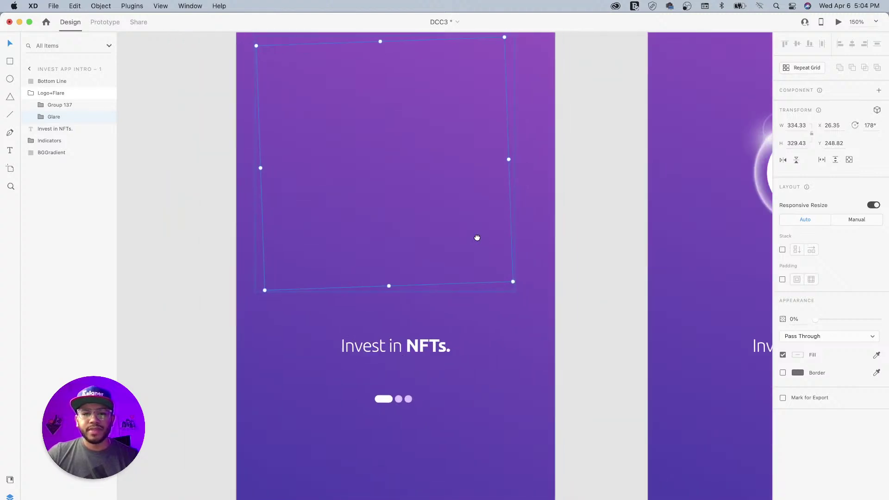
drag(476, 350, 450, 236)
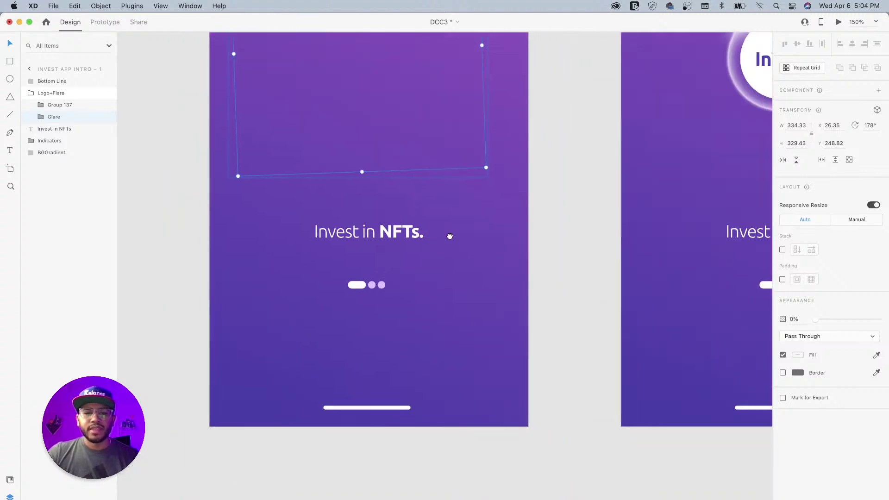
click(396, 235)
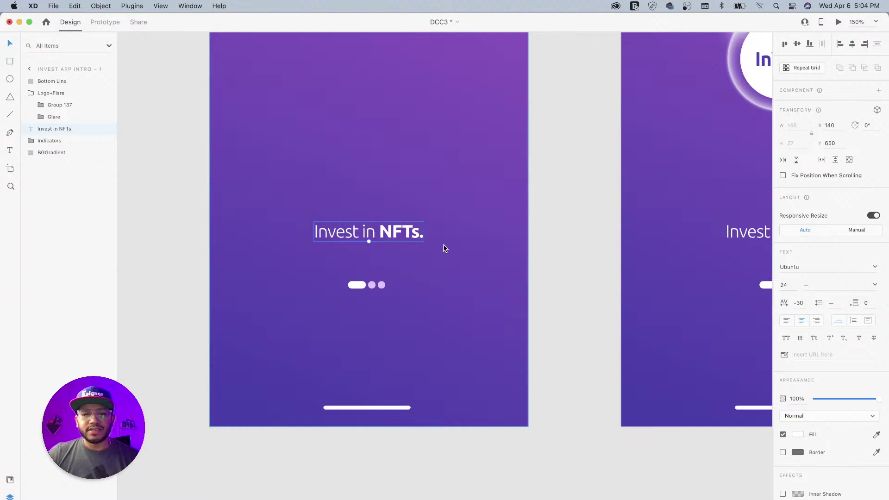
shift+click(381, 286)
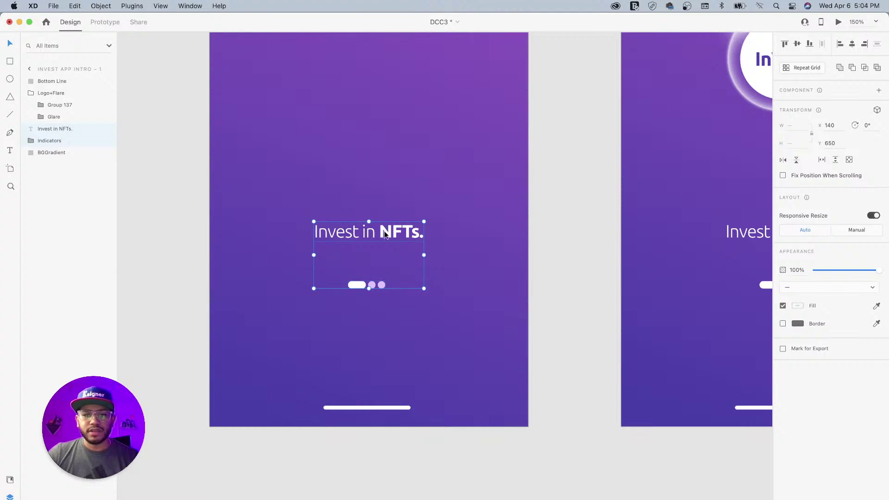
drag(386, 233, 386, 255)
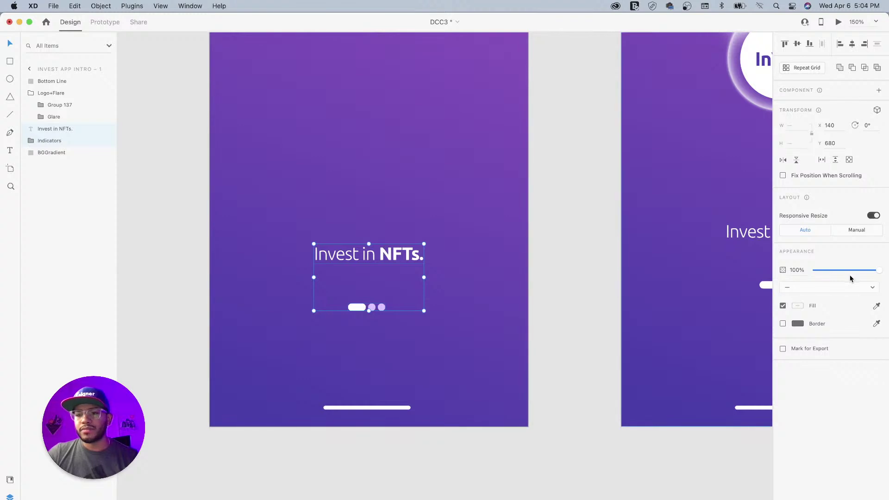
drag(874, 274, 785, 273)
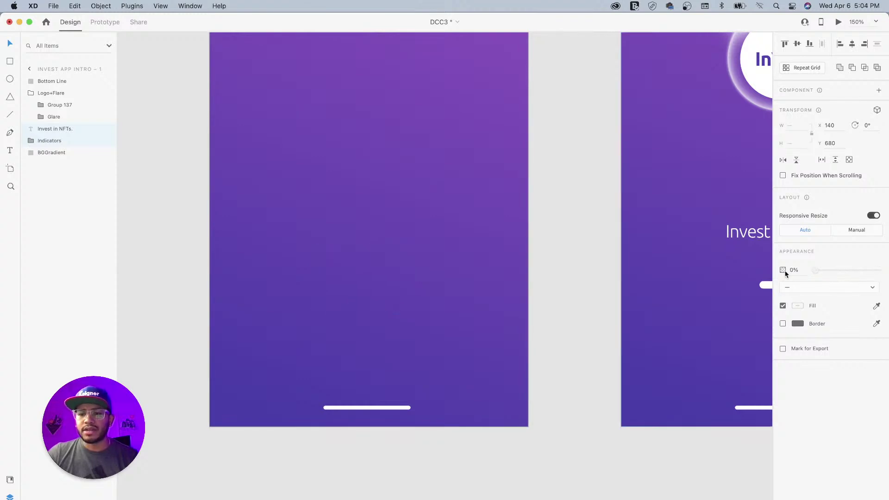
In Prototype mode, wire the InVest App Intro – 1 artboard to InVest App Intro – 2
key(super+minus)
key(super+minus)
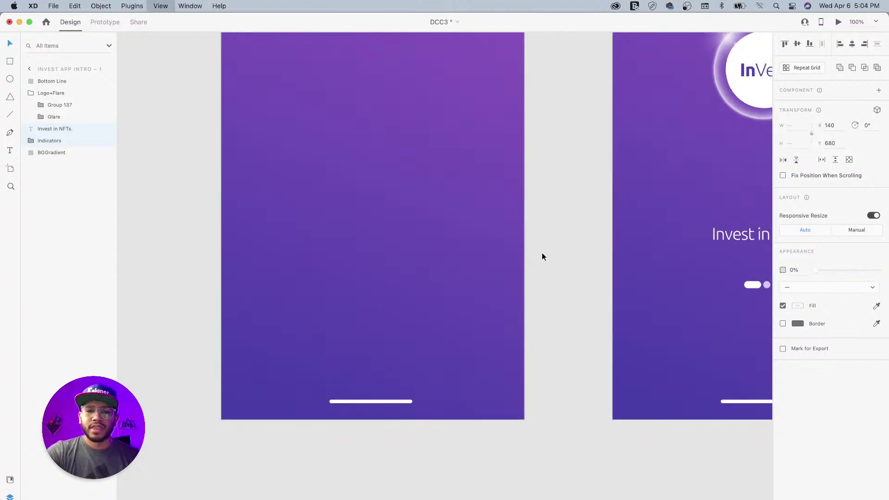
scroll(526, 192, up, 5)
scroll(527, 193, right, 3)
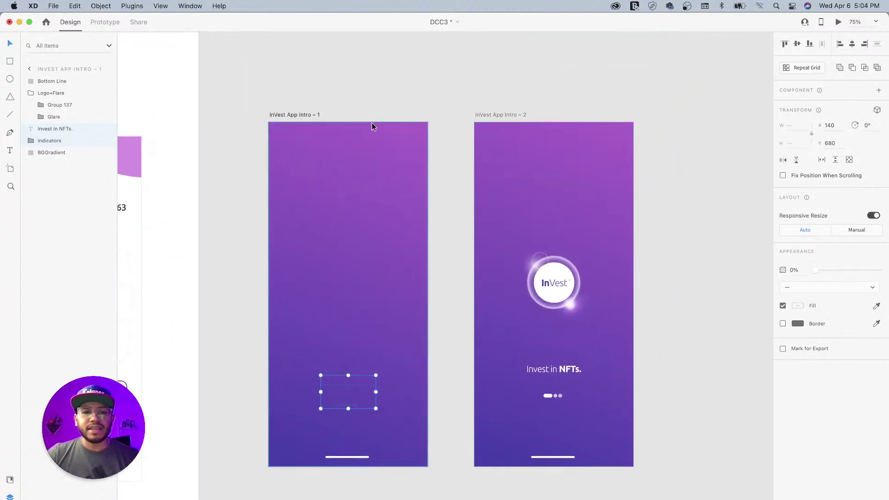
click(300, 116)
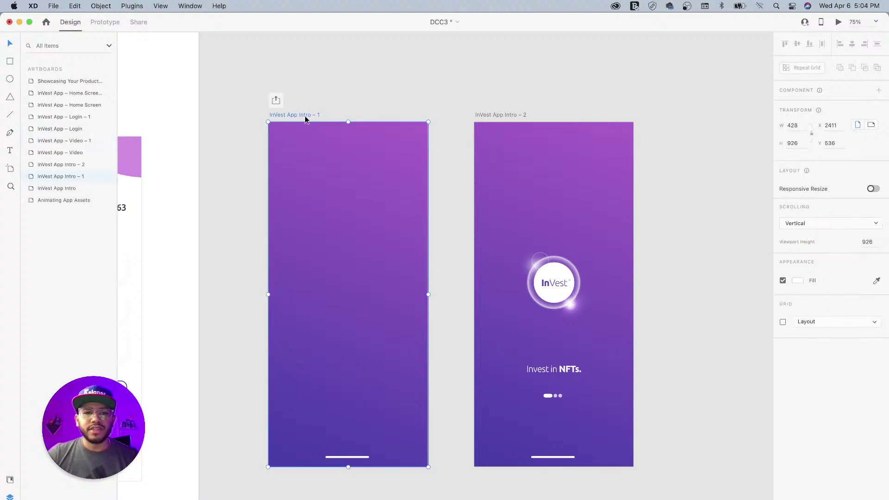
click(107, 23)
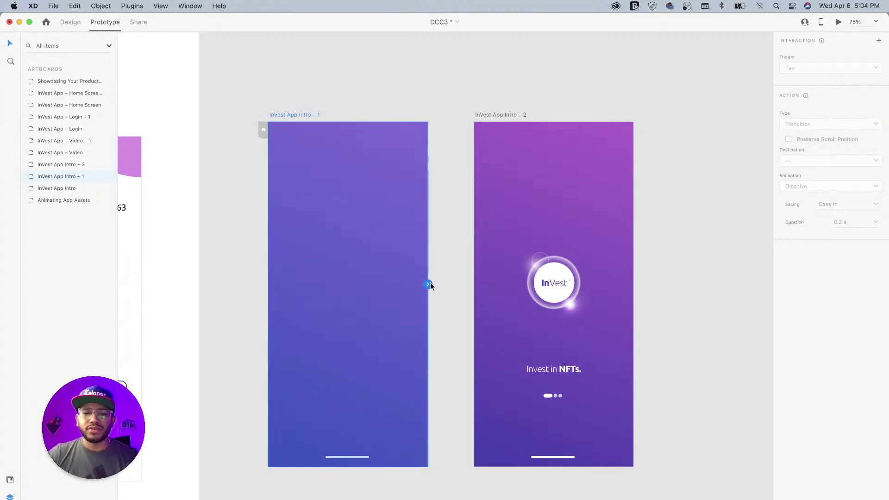
drag(428, 284, 475, 314)
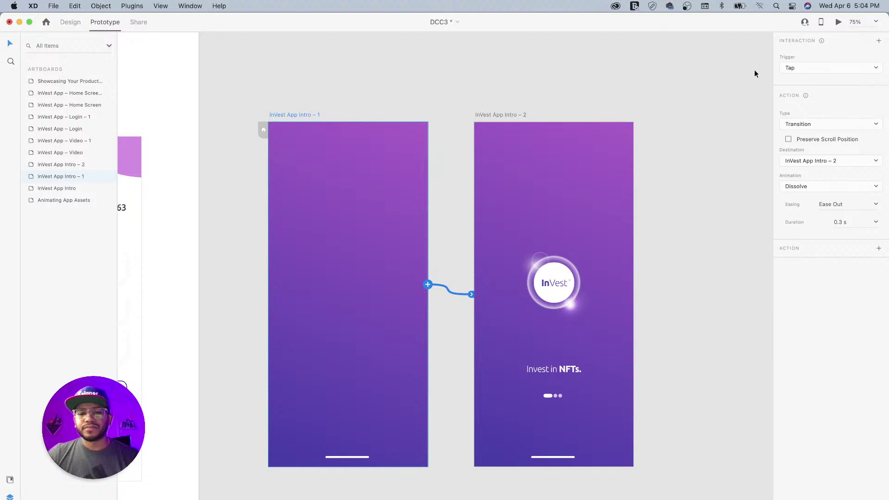
Set the InVest App Intro – 1 interaction's trigger to Time and its action type to Auto-Animate
click(804, 68)
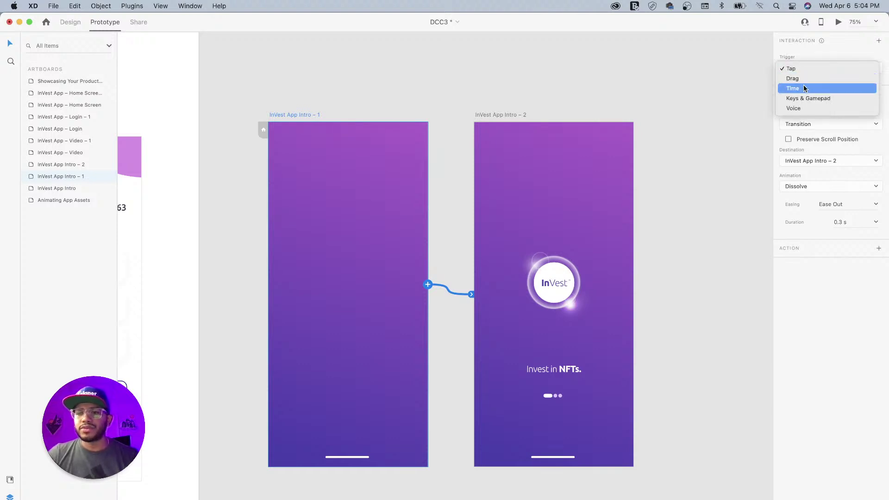
click(802, 89)
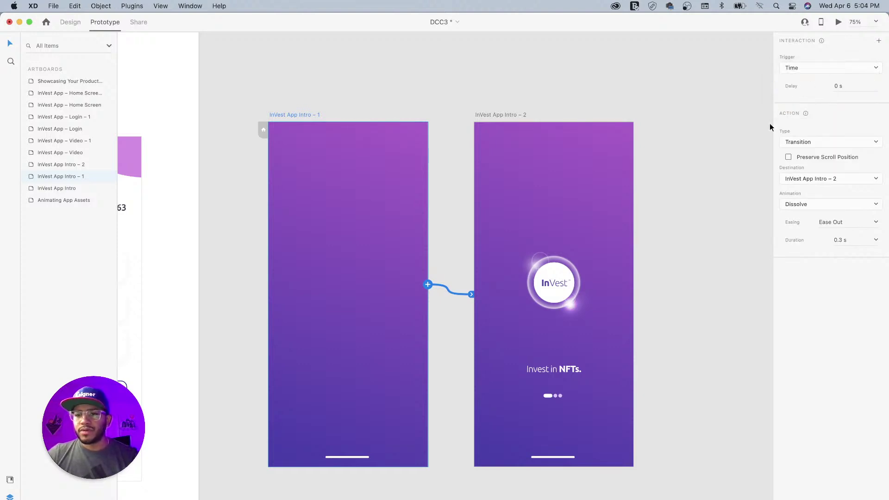
click(817, 141)
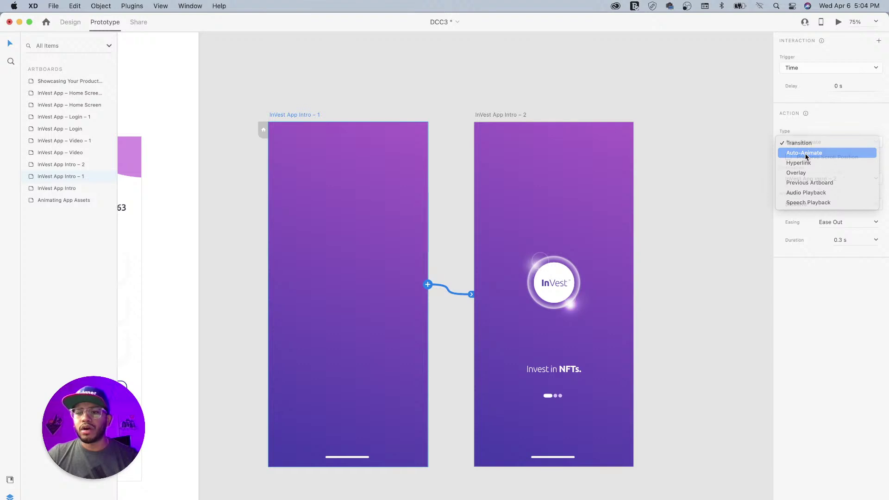
click(806, 155)
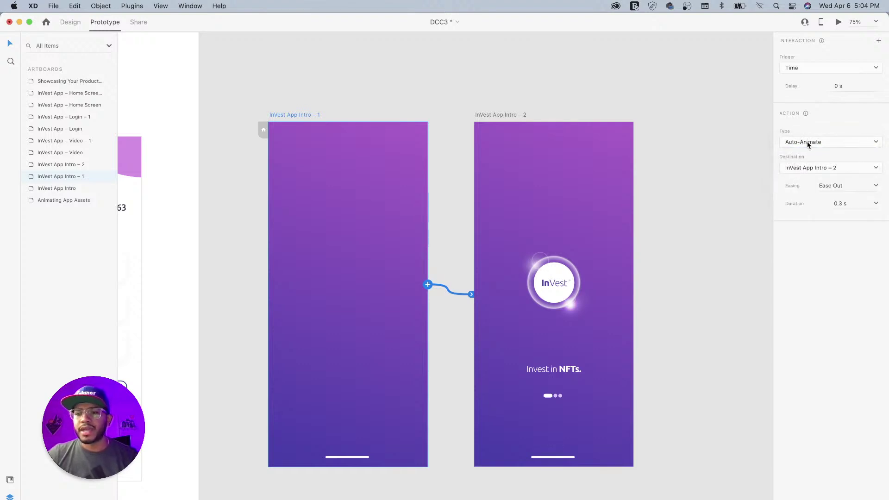
Set the Auto-Animate easing to Ease In-Out and the duration to 0.8 s
click(877, 187)
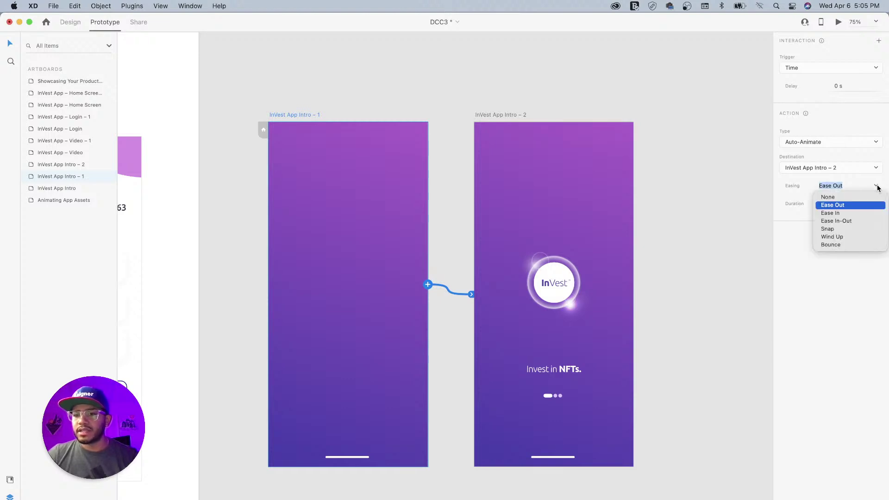
click(846, 221)
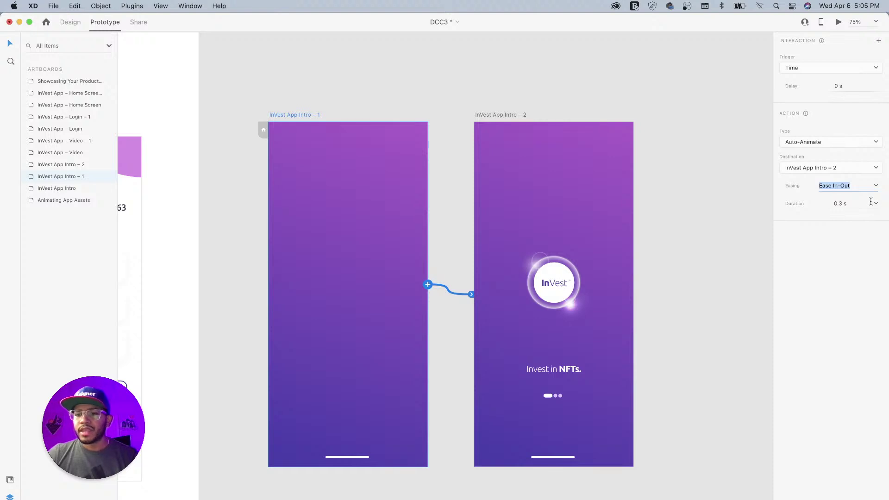
click(876, 204)
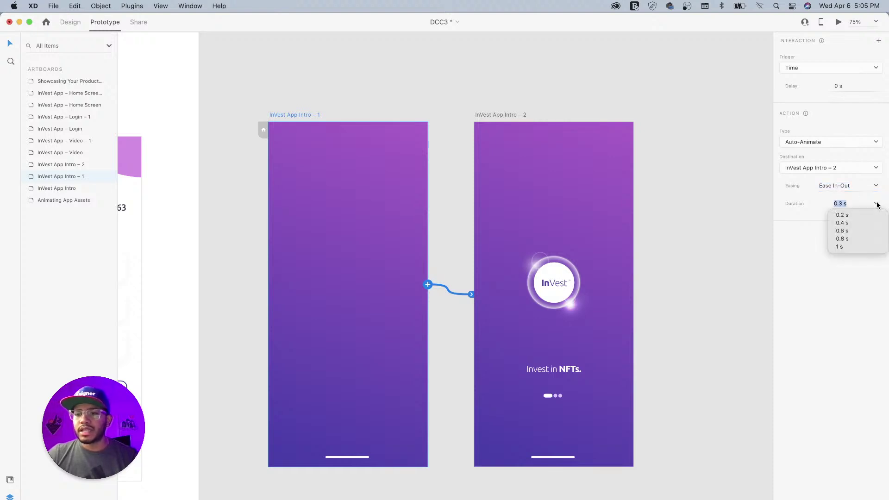
click(843, 239)
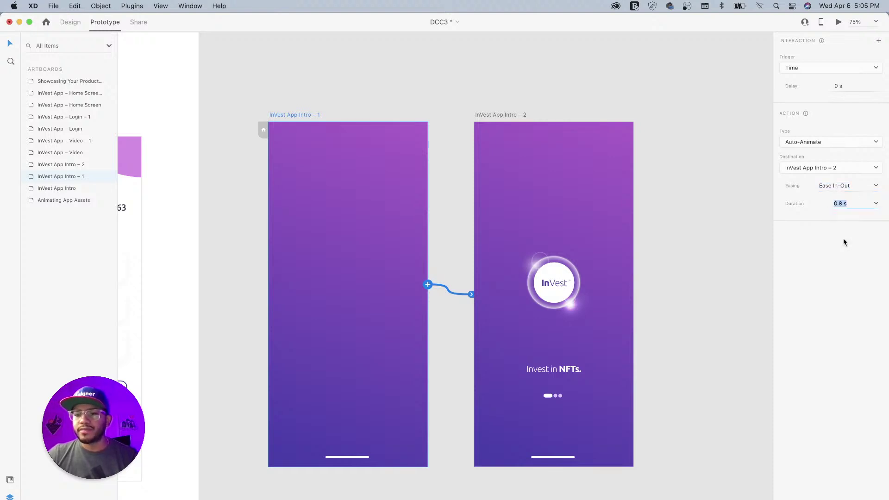
Preview the prototype starting from InVest App Intro – 1 to watch the intro animation, and close the preview
scroll(429, 129, left, 1)
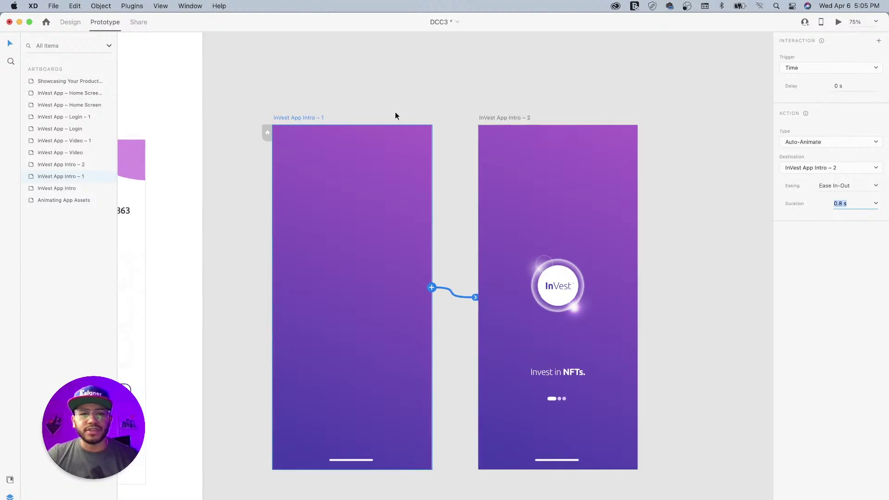
click(311, 119)
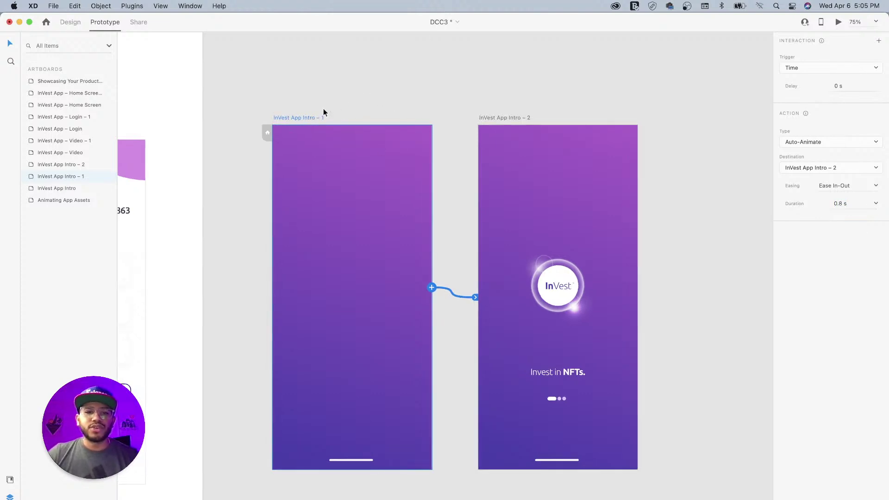
click(838, 23)
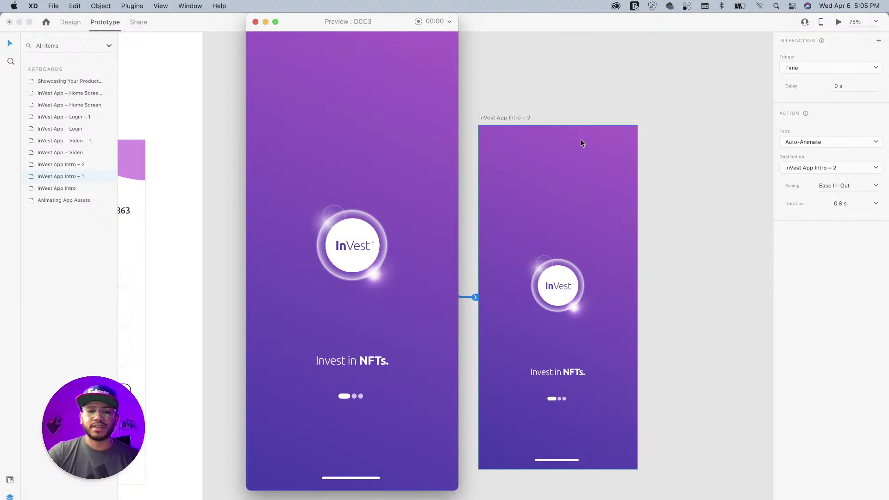
click(255, 22)
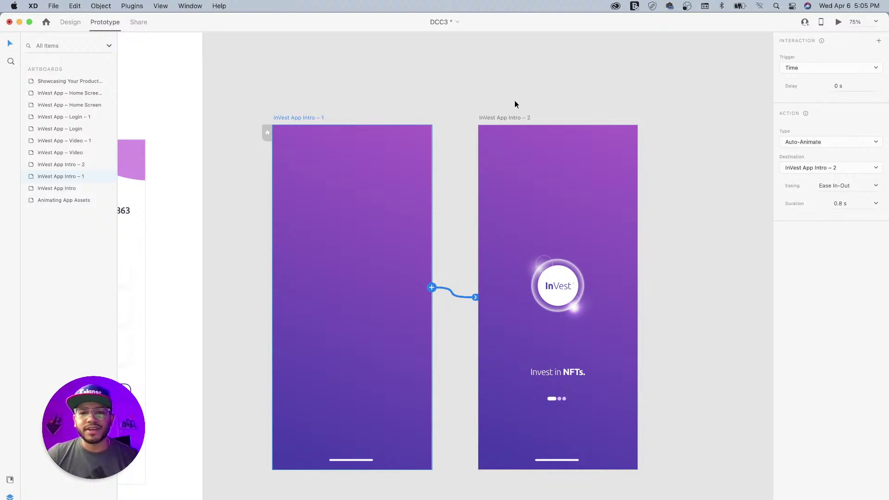
Examine the interaction settings of InVest App Intro – 1 and its available action types without changing them
click(503, 106)
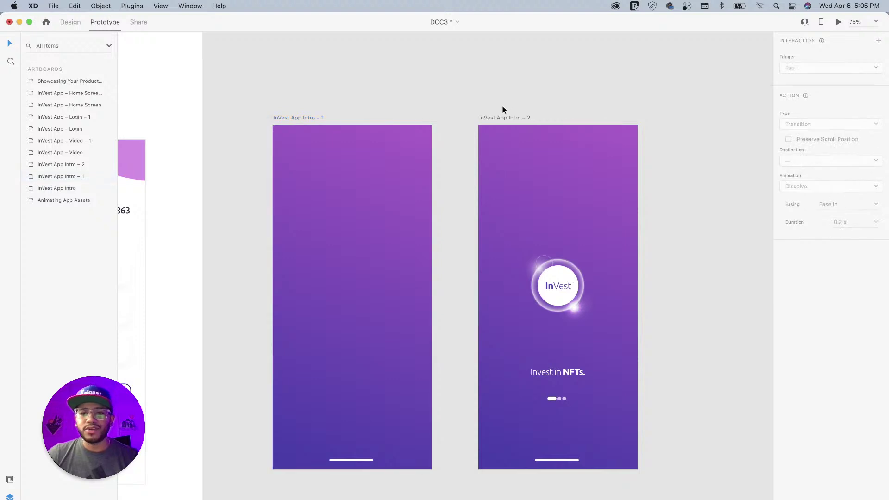
click(503, 118)
click(312, 119)
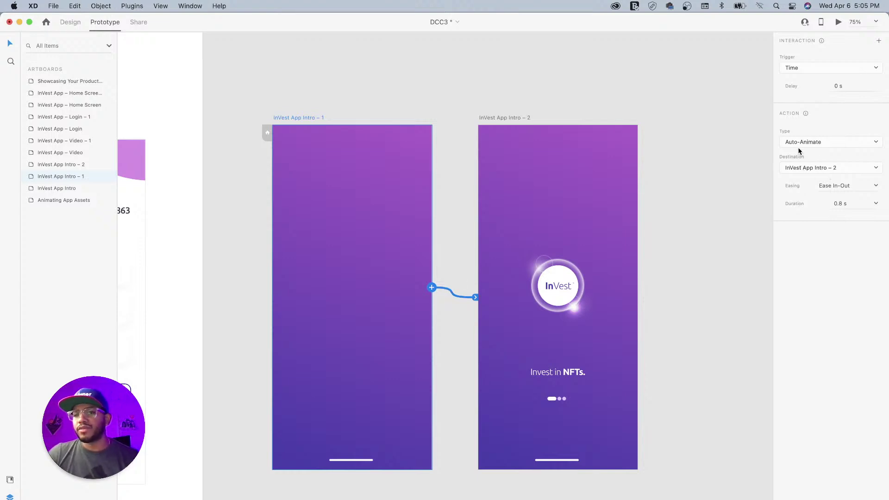
click(826, 145)
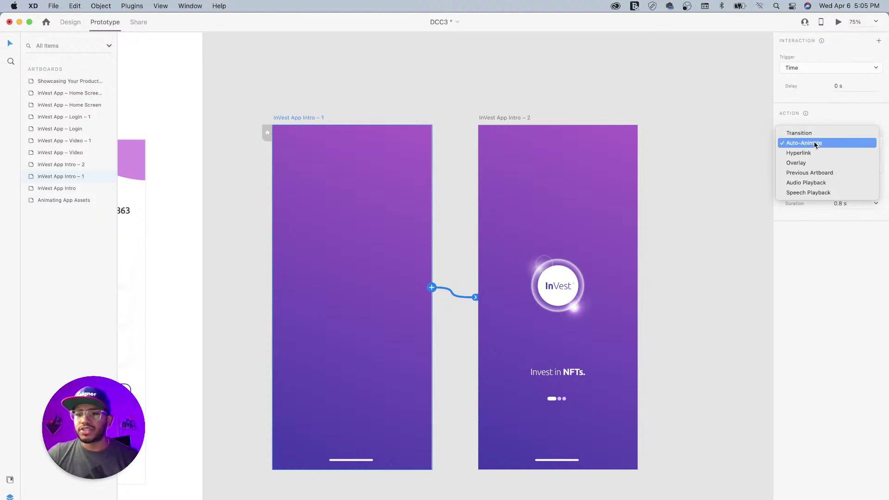
click(496, 92)
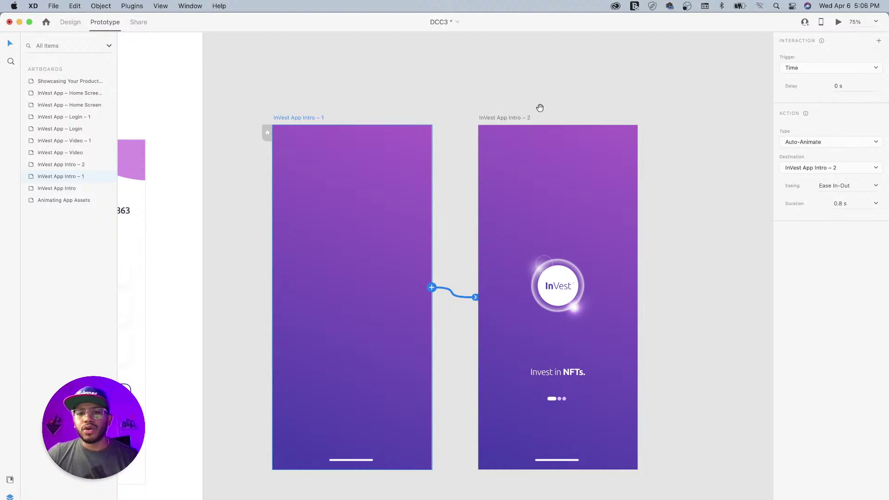
In Design mode, move the InVest App – Video – 1 artboard beside InVest App Intro – 2, at X 3582, Y 536
scroll(540, 107, right, 3)
key(super+minus)
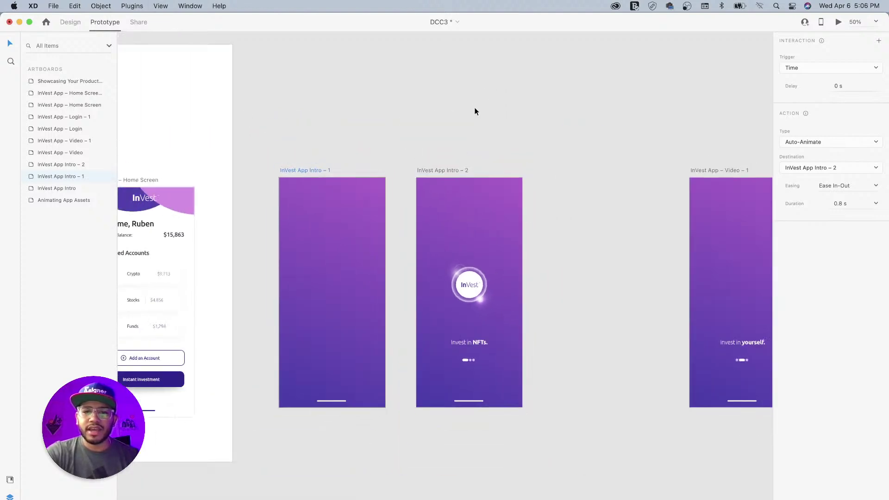
key(super+minus)
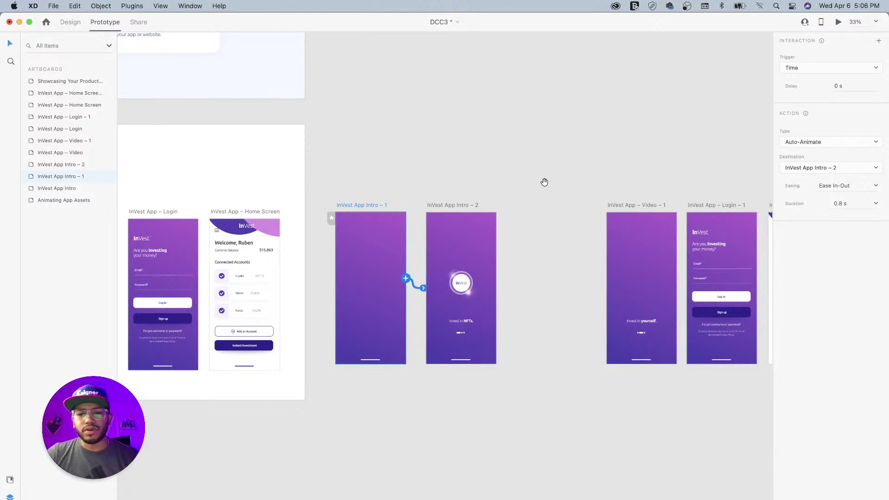
drag(592, 211, 496, 198)
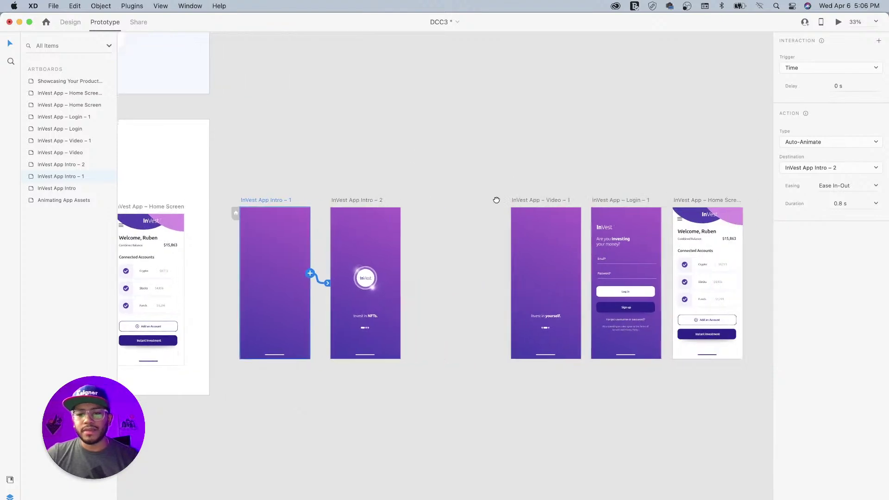
click(540, 200)
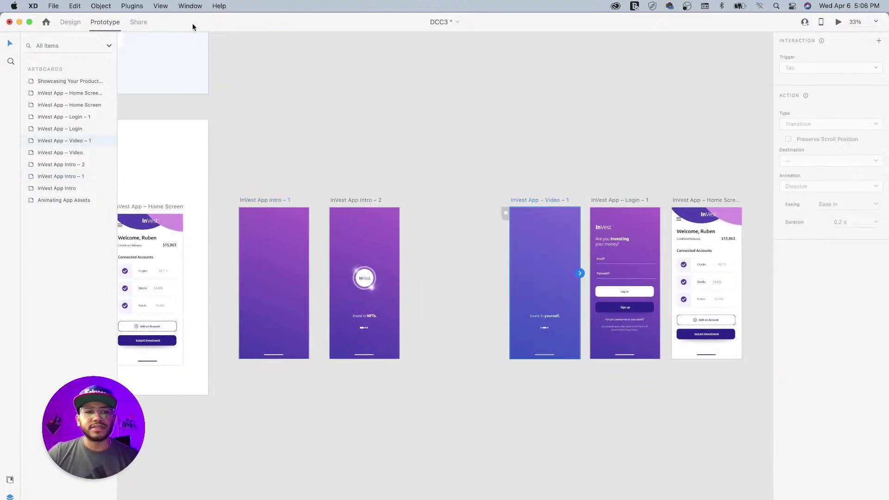
click(72, 23)
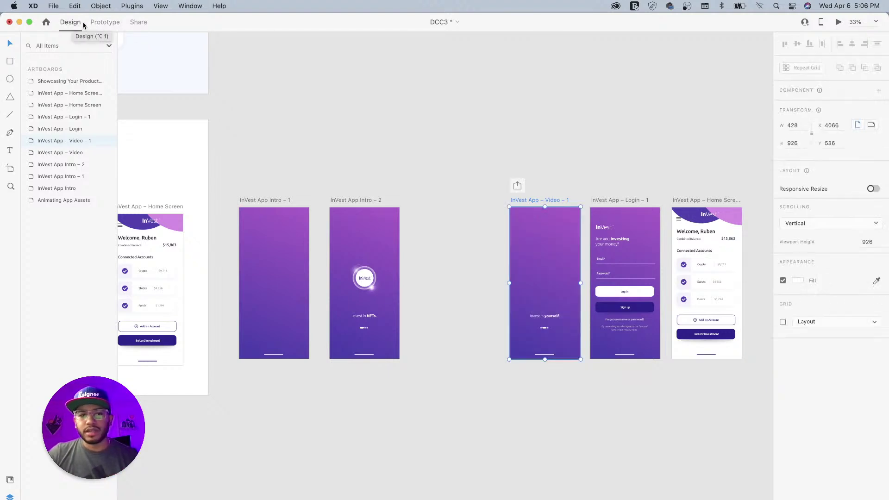
drag(531, 200, 451, 198)
drag(513, 193, 398, 172)
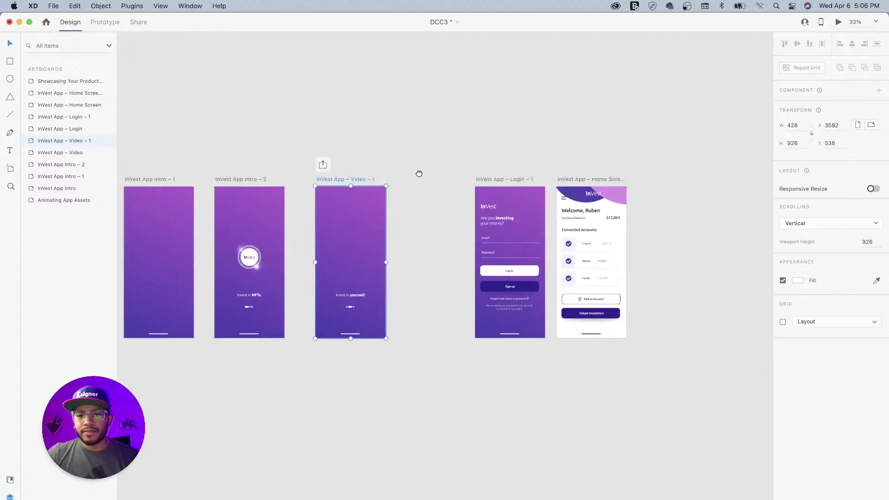
Move the InVest App – Login – 1 and Home Screen – 1 artboards together farther from the video artboard, to X 5426, Y 536
click(501, 180)
shift+click(594, 180)
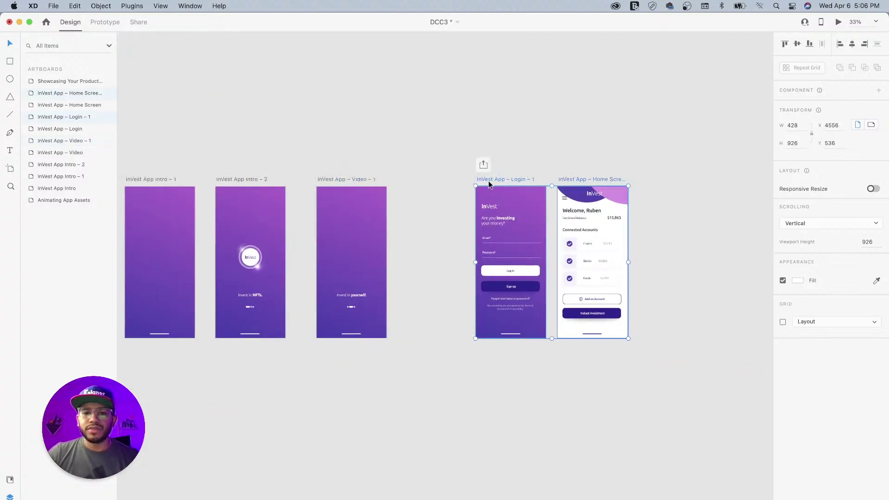
drag(488, 181, 630, 179)
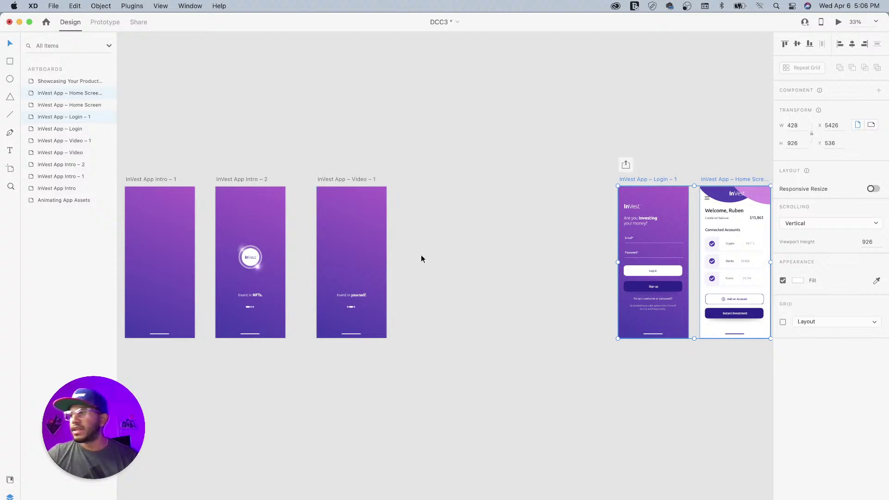
click(344, 180)
drag(318, 170, 407, 214)
drag(341, 146, 407, 196)
drag(327, 166, 404, 207)
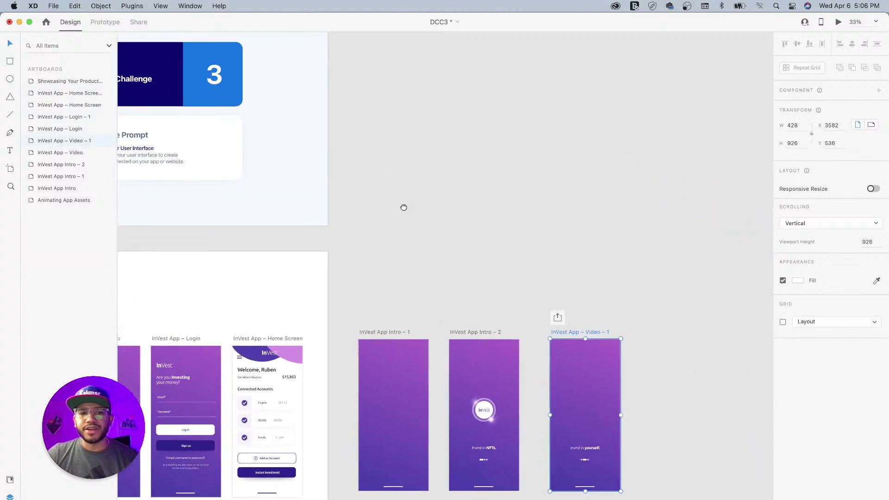
drag(363, 154, 401, 107)
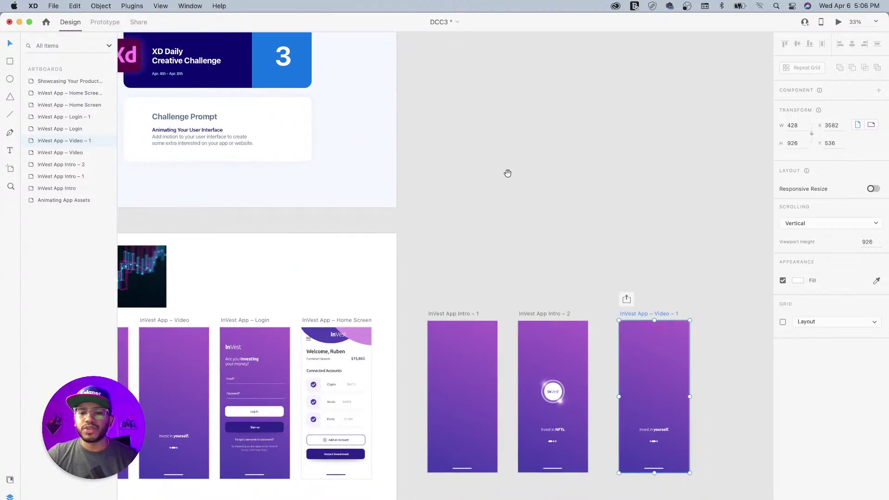
drag(554, 245, 427, 189)
drag(498, 224, 457, 212)
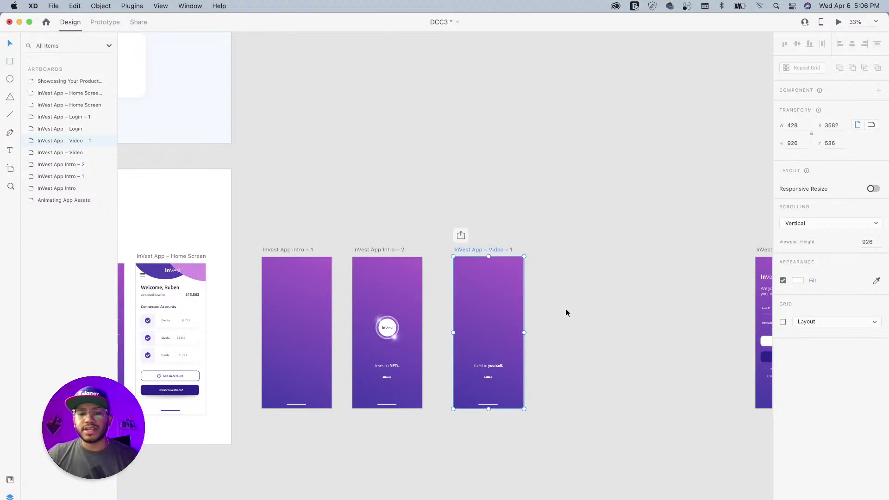
Duplicate the stock chart video from the Animating App Assets artboard onto the pasteboard above InVest App – Video – 1, at X 3274, Y 41
scroll(328, 216, left, 8)
scroll(328, 216, up, 3)
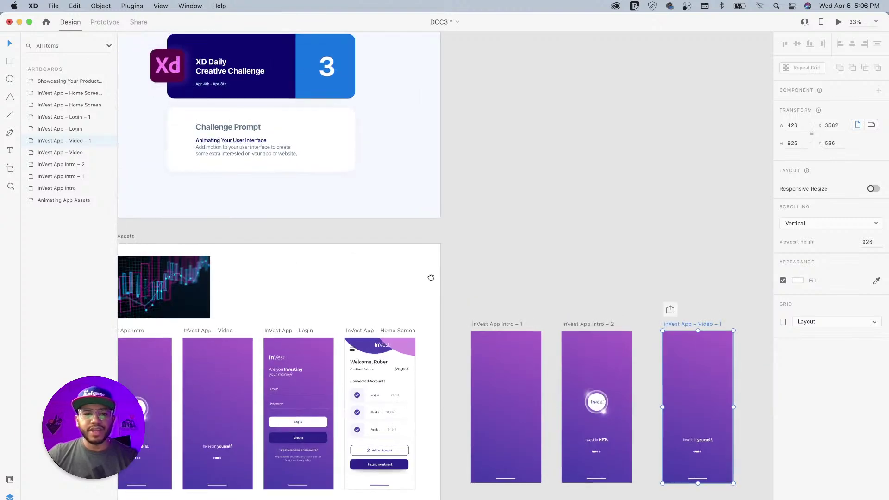
click(140, 274)
drag(167, 282, 250, 274)
key(super+z)
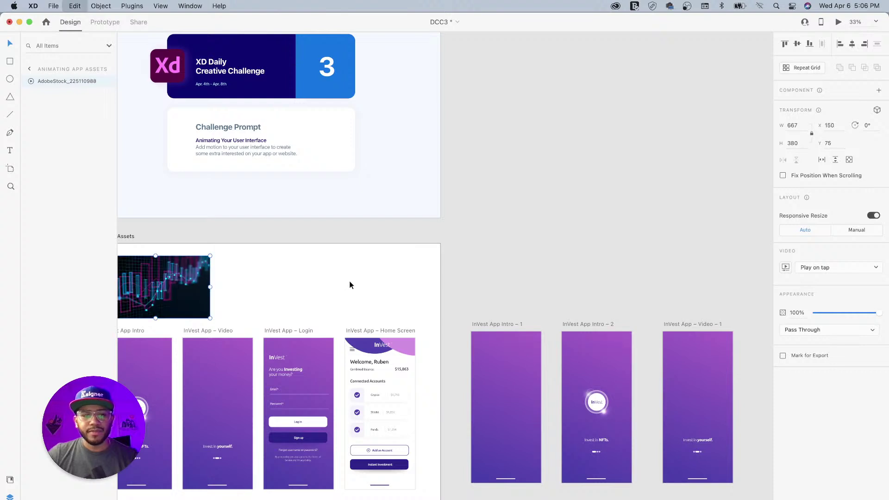
drag(176, 281, 679, 272)
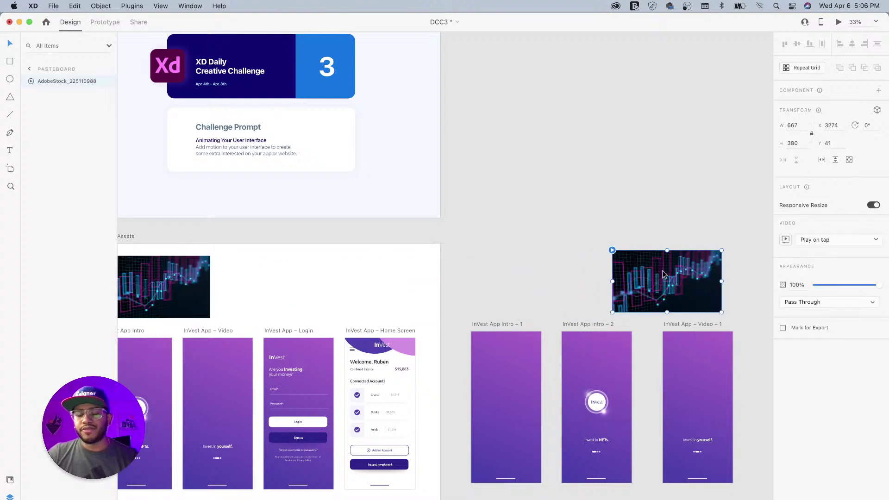
Place the video copy in the InVest App – Video – 1 artboard, enlarge it to 1797 × 1023, and position it at X -571, Y -48
scroll(655, 274, right, 5)
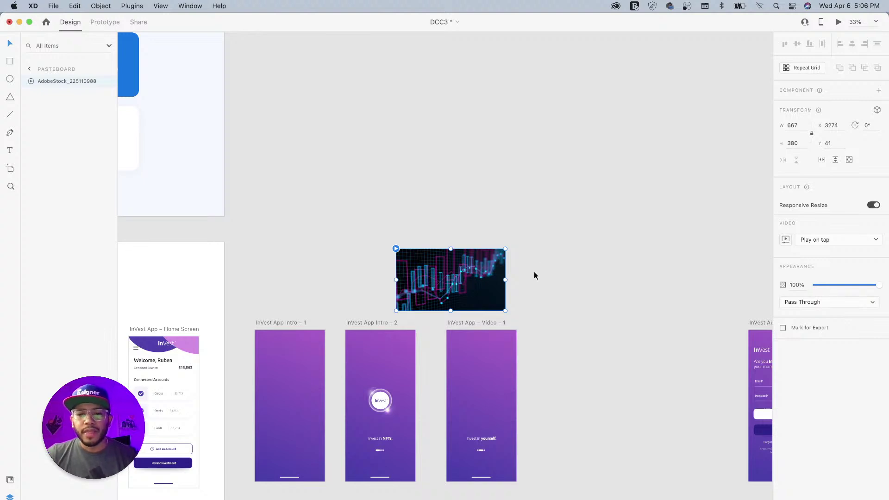
drag(537, 283, 459, 248)
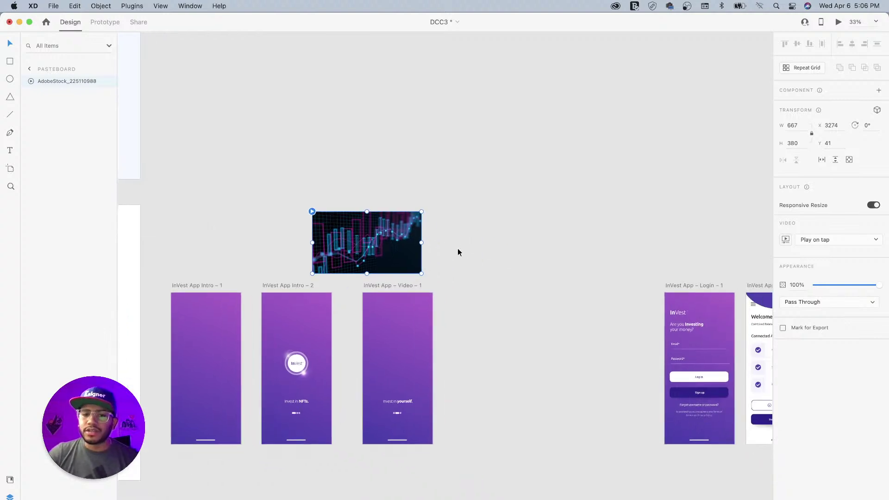
drag(373, 241, 402, 324)
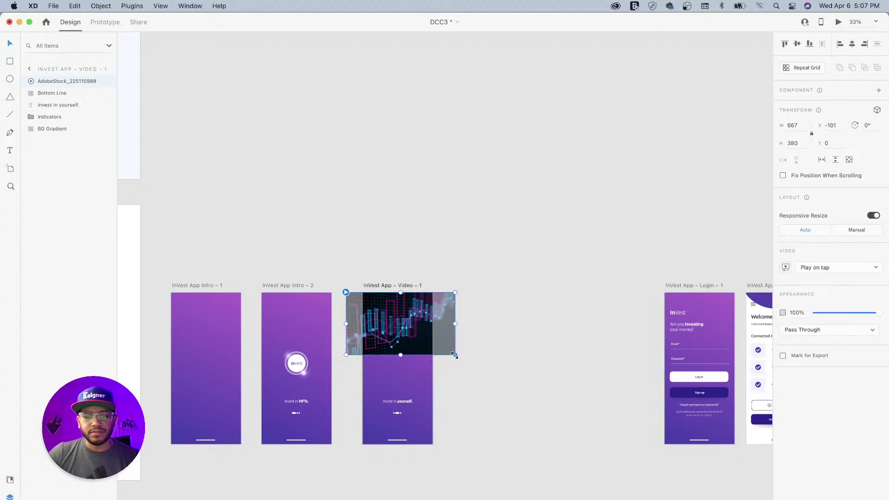
drag(454, 355, 640, 493)
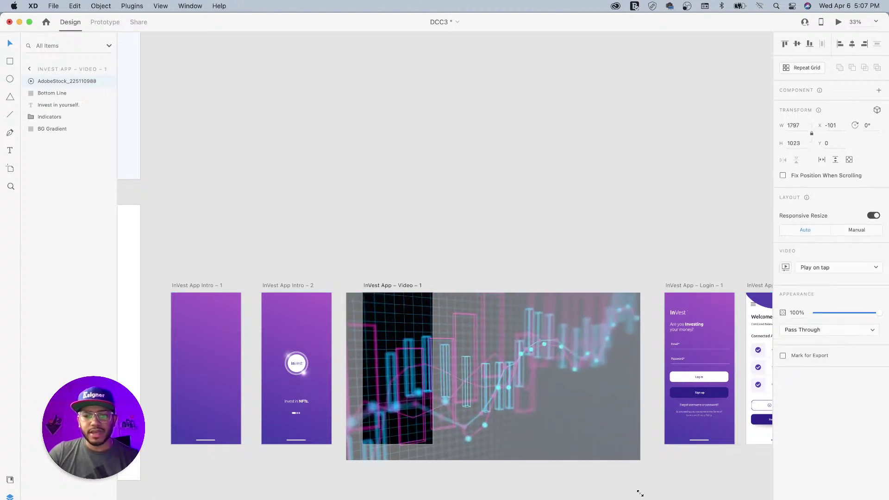
drag(408, 324, 344, 320)
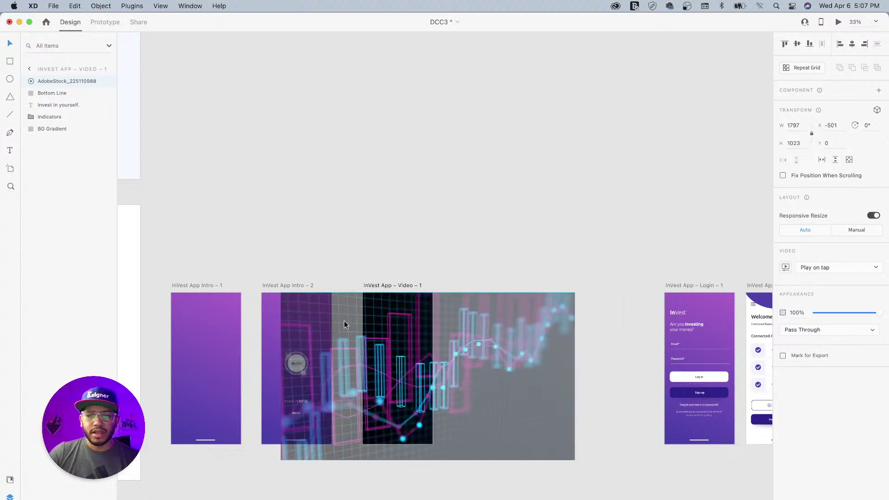
drag(406, 333, 452, 301)
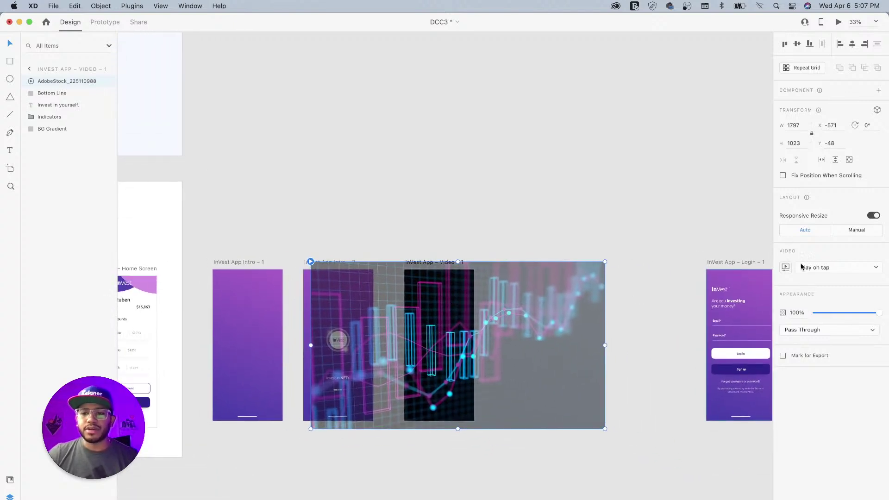
Set the video to play automatically and turn on its loop playback
click(854, 269)
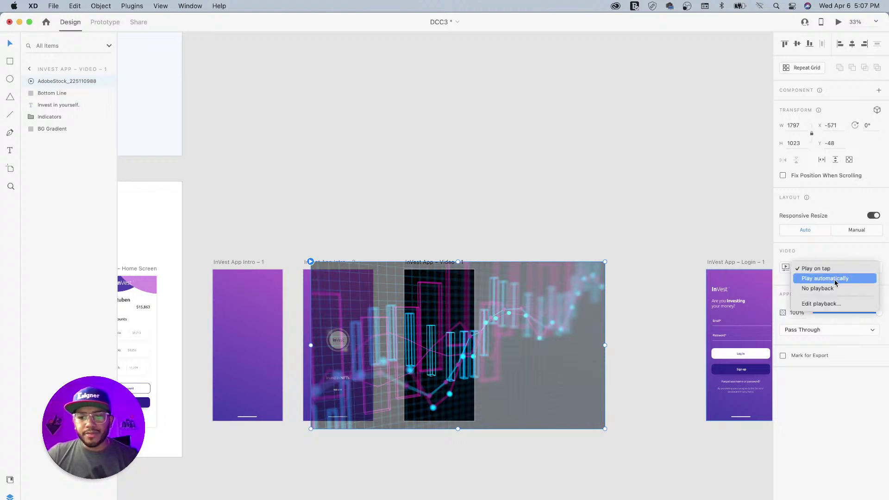
click(834, 281)
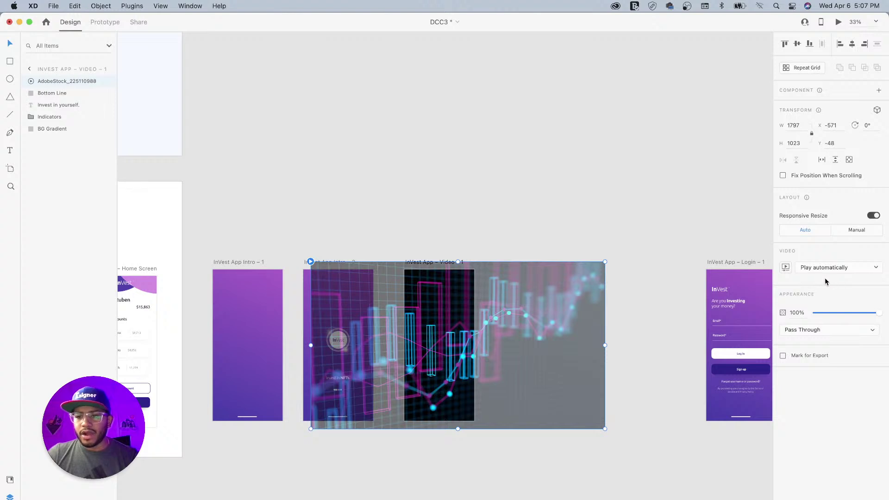
click(786, 268)
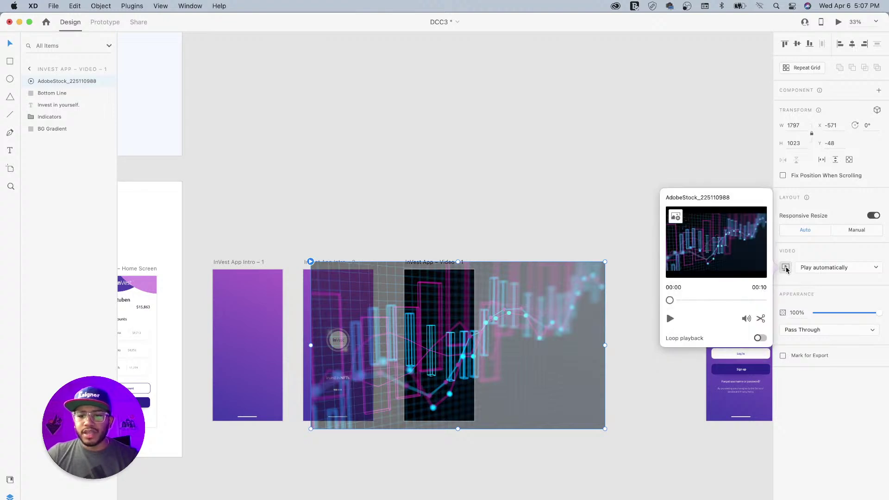
click(758, 339)
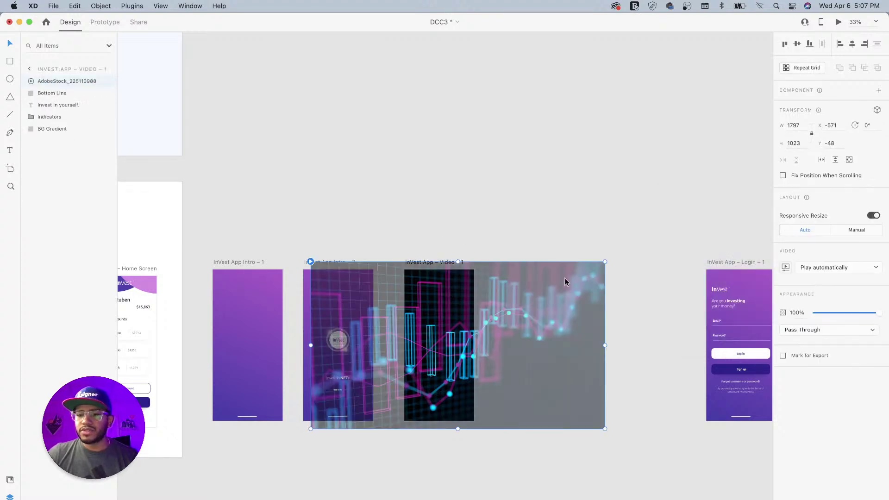
Blend the video with the gradient background using Multiply mode and 15% opacity
click(834, 330)
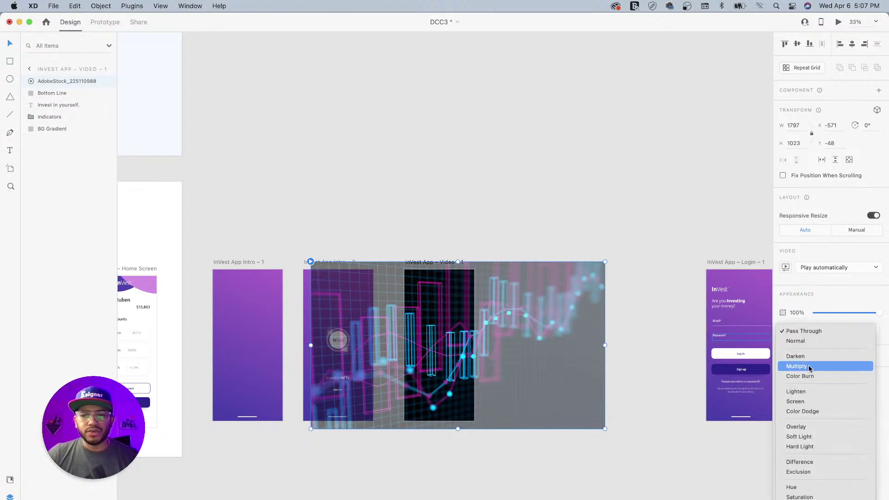
click(814, 366)
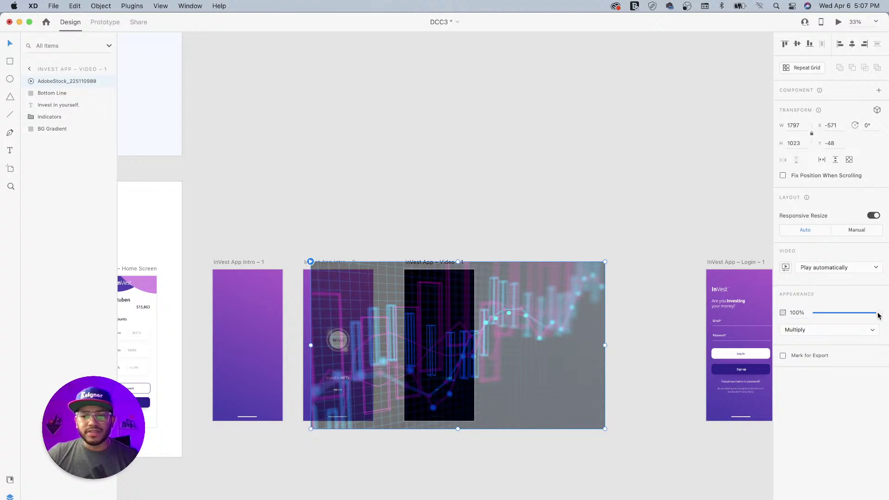
drag(877, 315, 825, 313)
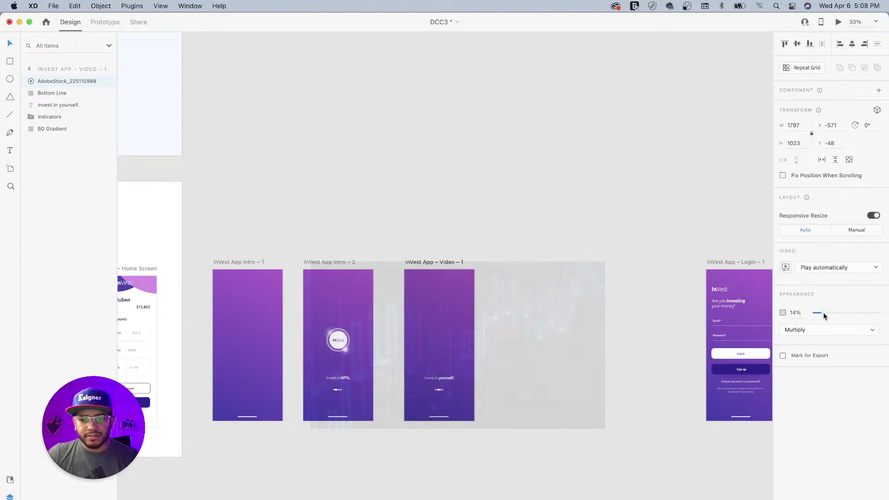
drag(823, 313, 823, 312)
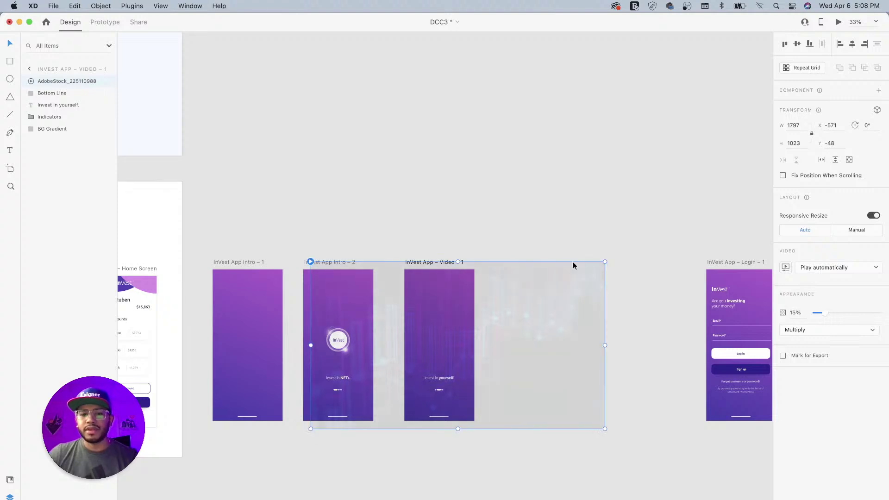
Preview the InVest App – Video – 1 artboard to watch the background video play, and close the preview
click(443, 221)
click(444, 262)
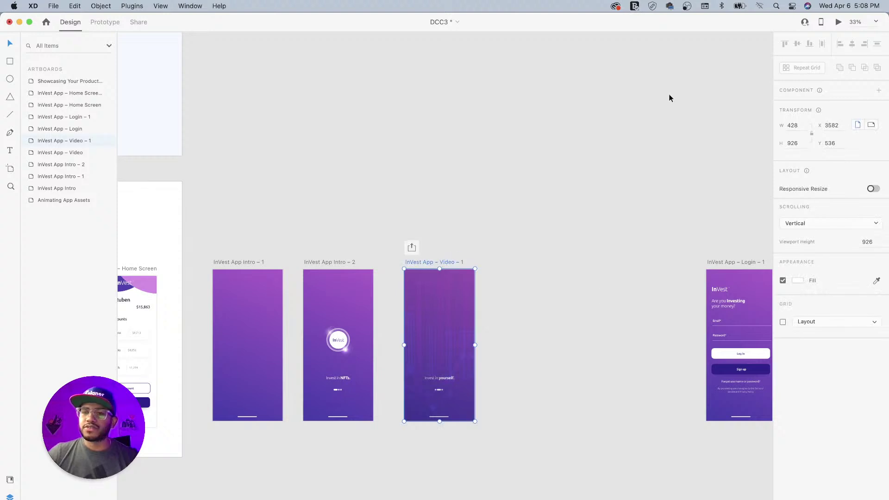
click(838, 24)
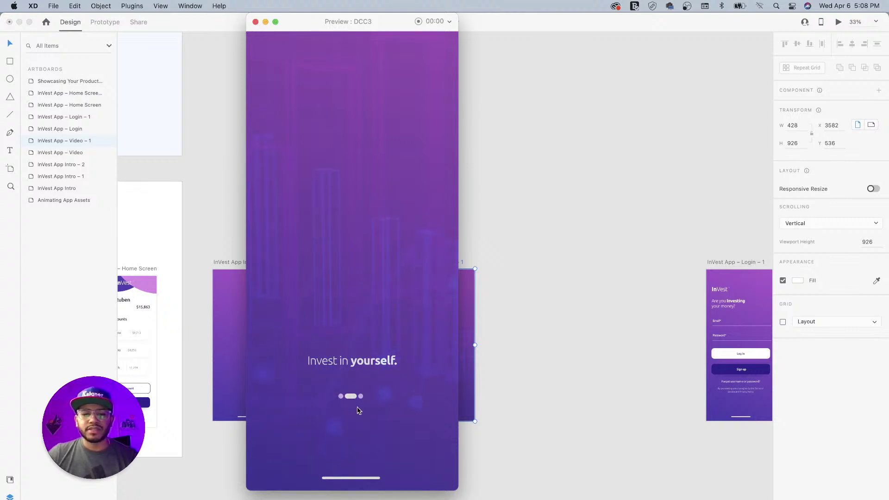
click(255, 21)
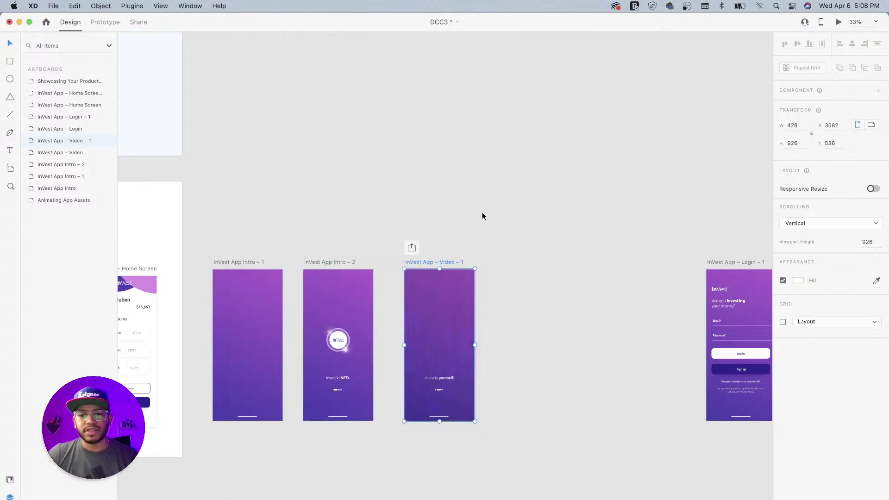
In Prototype mode, link the InVest App Intro – 2 artboard to InVest App – Video – 1
click(459, 191)
drag(397, 224, 421, 227)
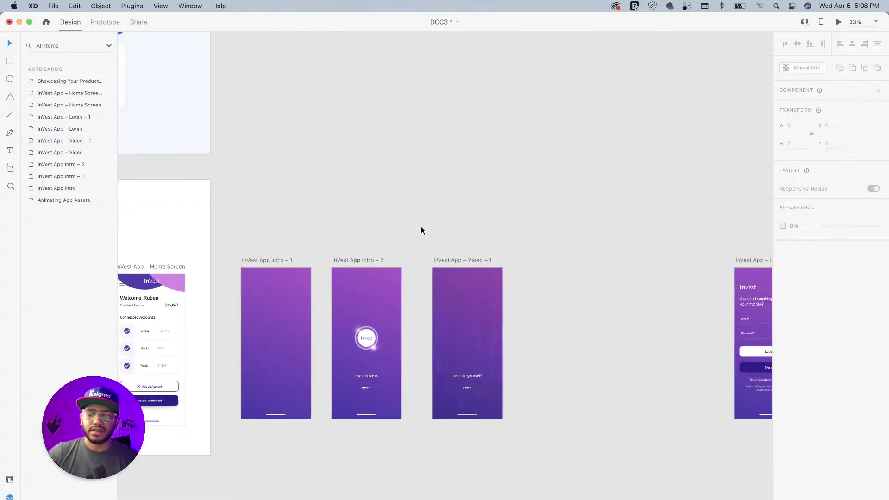
key(super+equal)
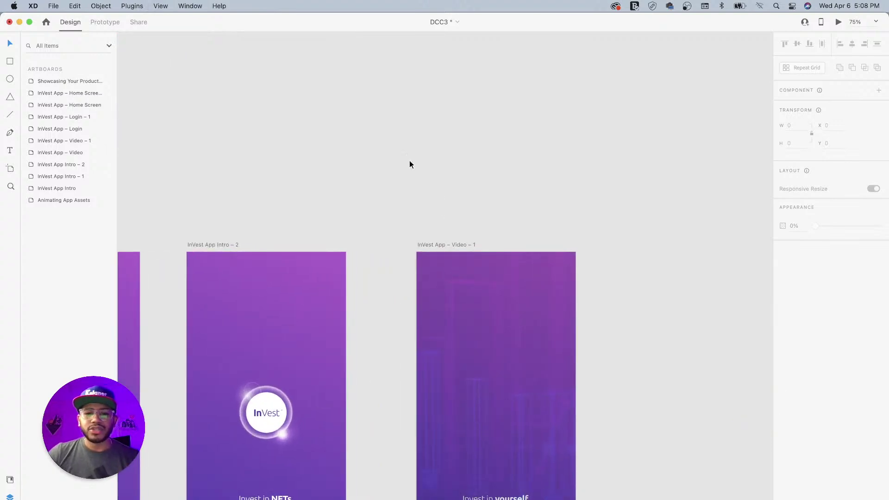
scroll(418, 264, down, 5)
click(258, 146)
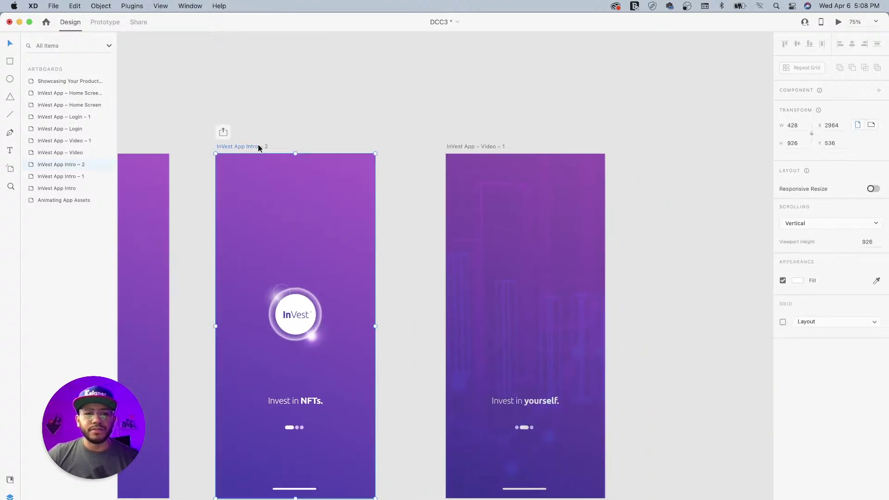
click(468, 148)
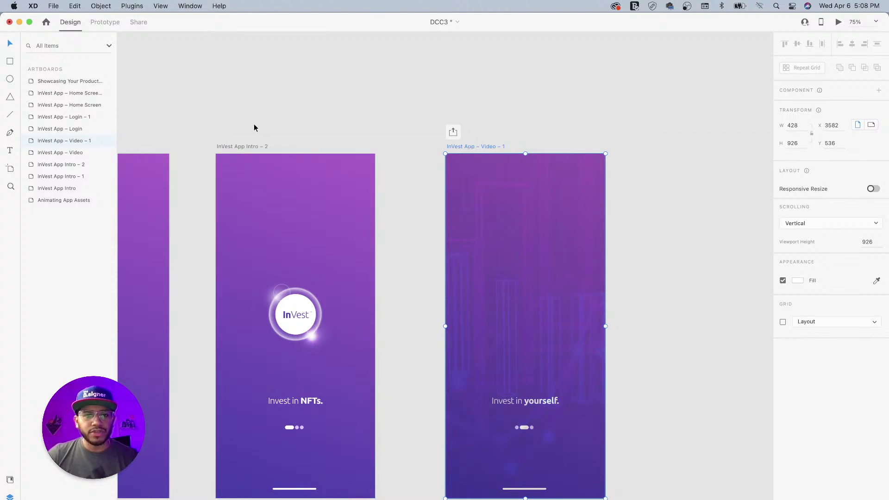
click(257, 147)
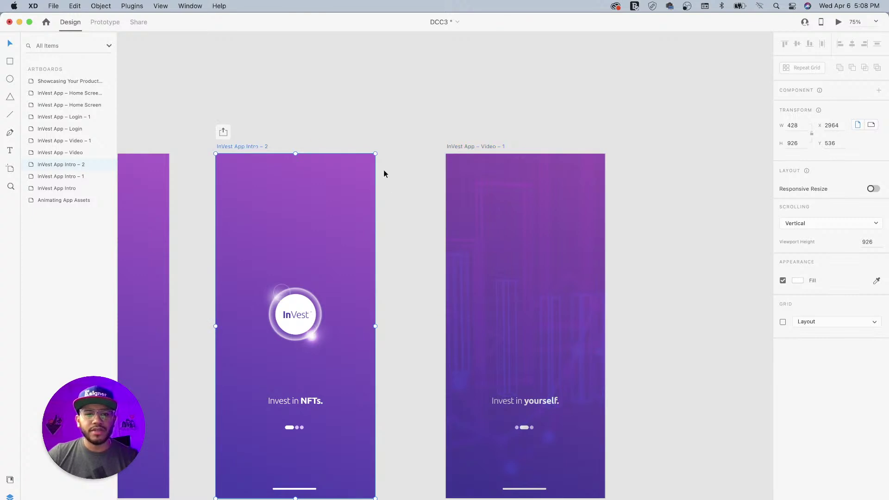
click(106, 23)
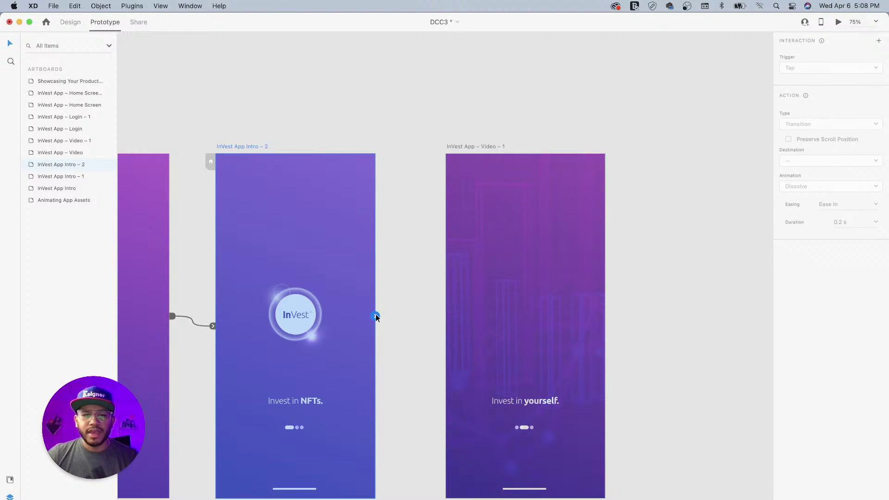
drag(377, 317, 447, 363)
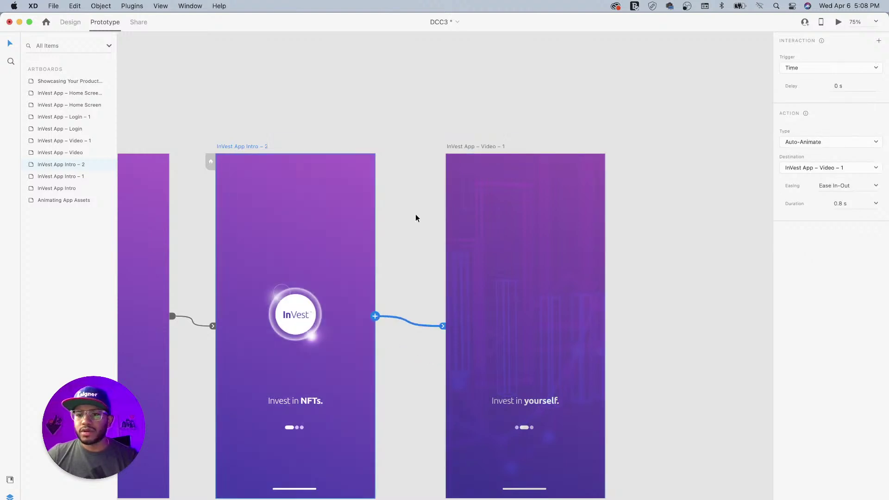
Change the trigger of the link from InVest App Intro – 2 to the video screen to Tap
click(796, 68)
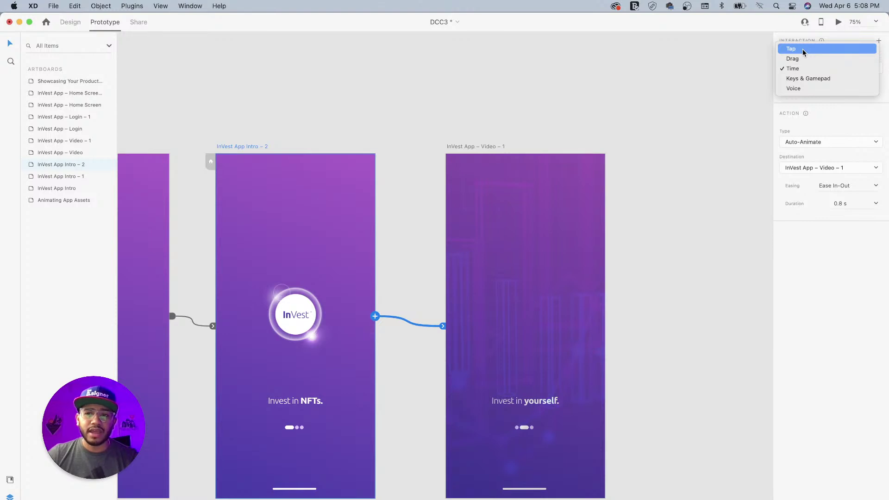
click(803, 51)
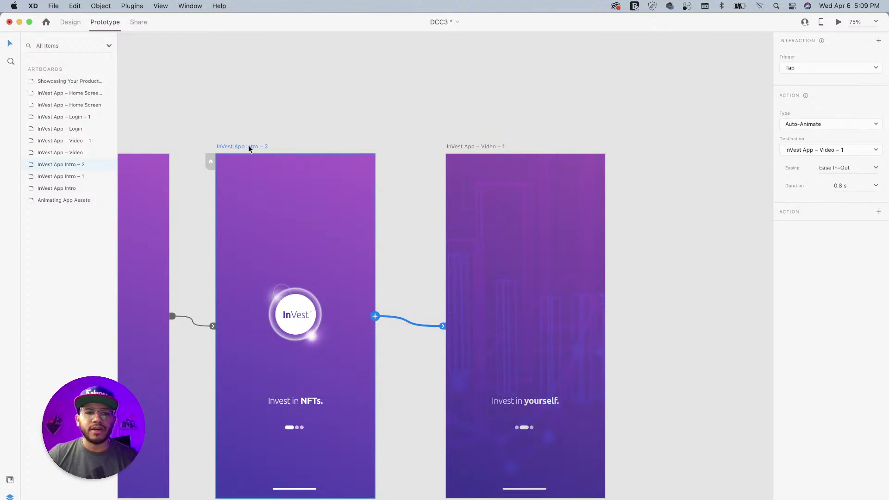
drag(318, 139, 437, 143)
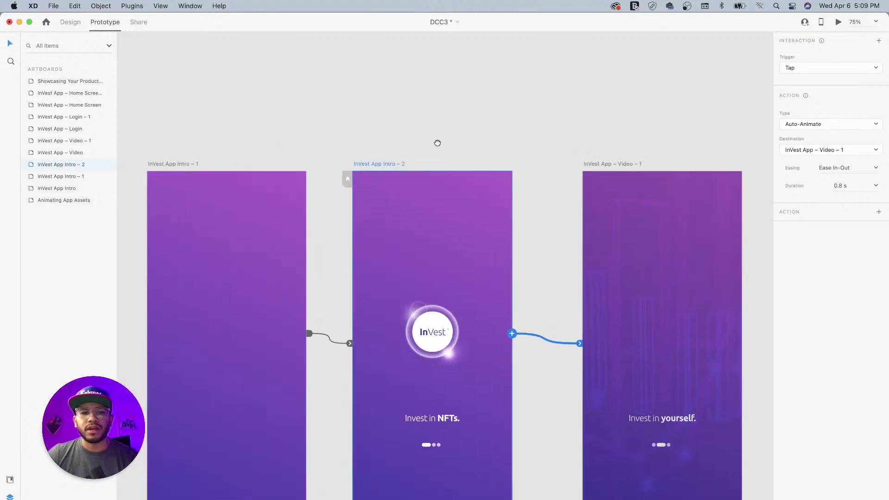
Preview the prototype from the InVest App Intro – 1 artboard through to the video screen, and close the preview
click(178, 164)
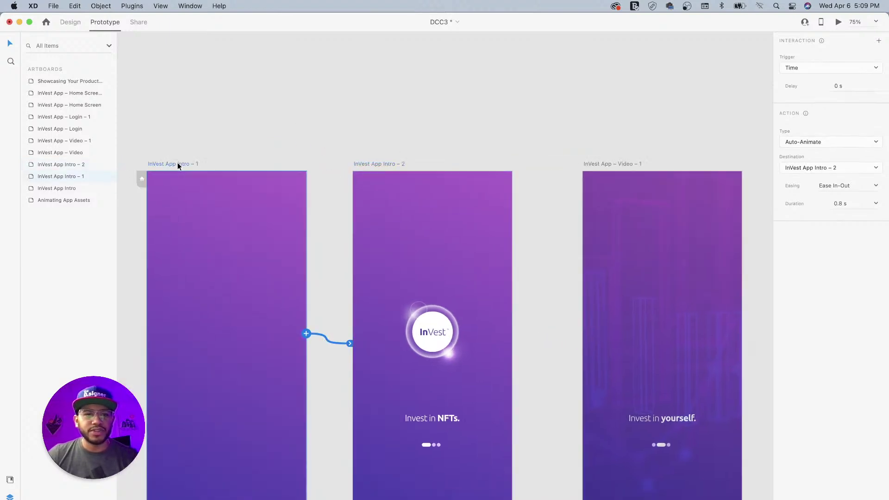
click(838, 22)
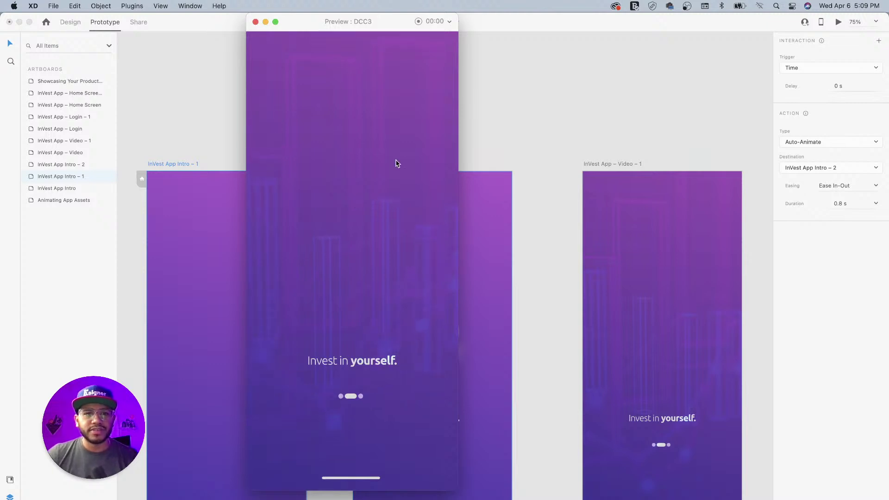
click(255, 23)
click(491, 120)
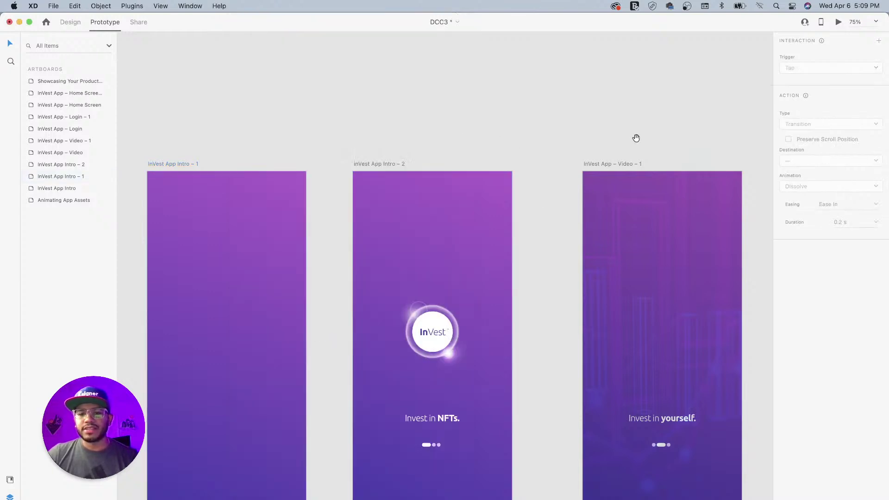
In Design mode, duplicate the InVest App Intro – 1 artboard into the gap between InVest App – Video – 1 and InVest App – Login – 1
drag(636, 138, 396, 133)
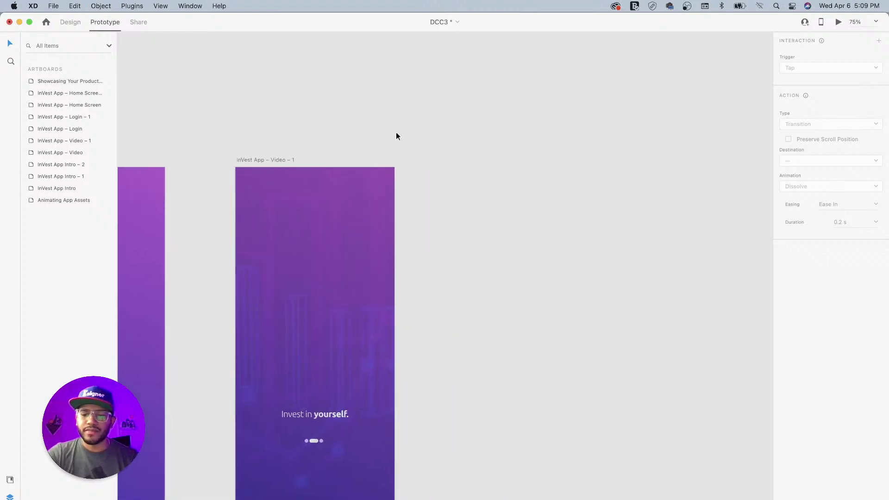
key(super+minus)
key(super+minus)
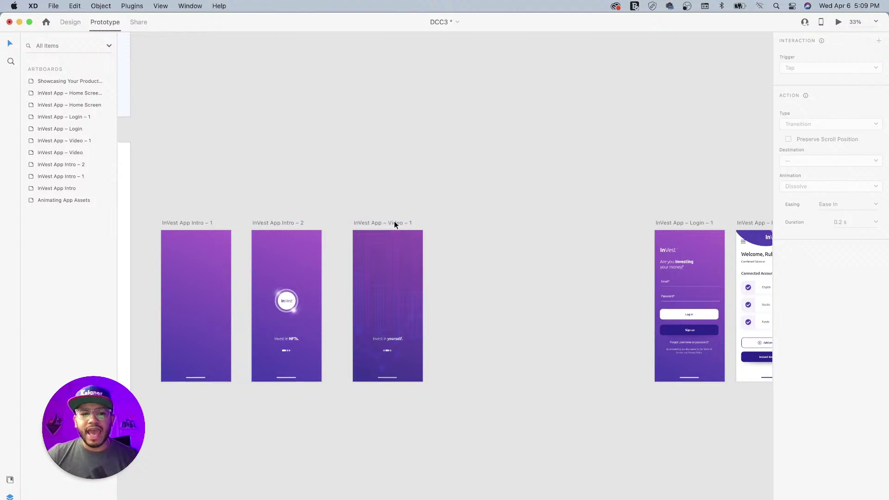
scroll(415, 218, left, 1)
scroll(414, 219, left, 1)
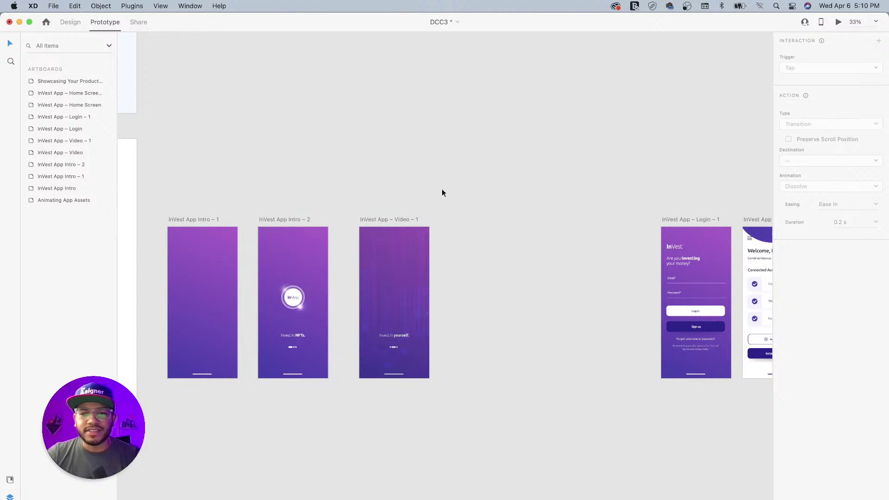
mouse_move(386, 199)
mouse_down()
mouse_move(497, 220)
mouse_move(372, 205)
mouse_up()
drag(446, 229, 496, 222)
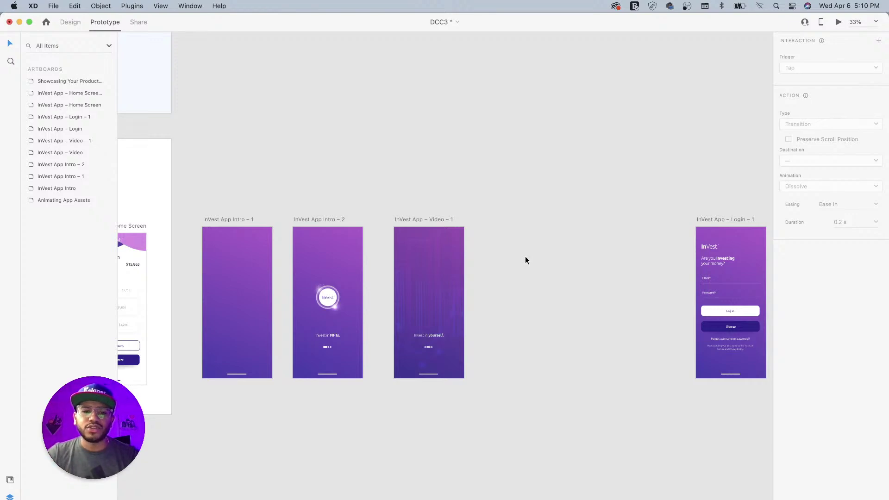
drag(454, 218, 423, 230)
drag(563, 234, 460, 254)
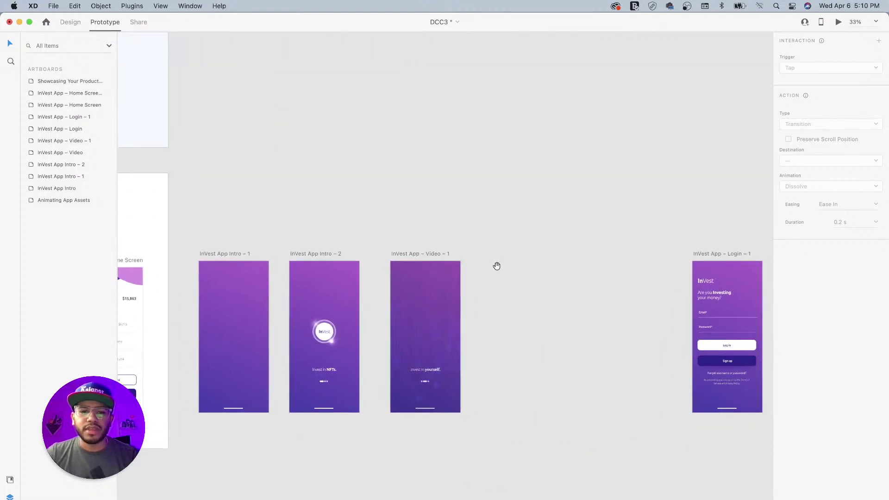
click(237, 254)
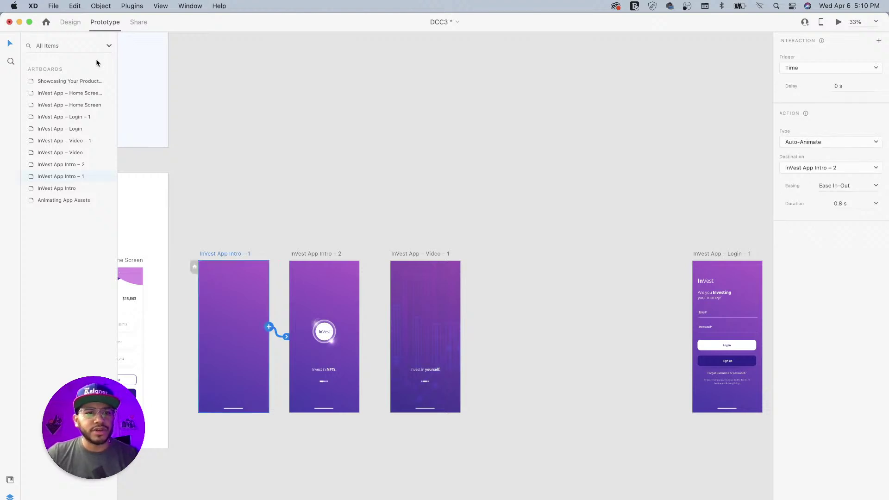
click(71, 22)
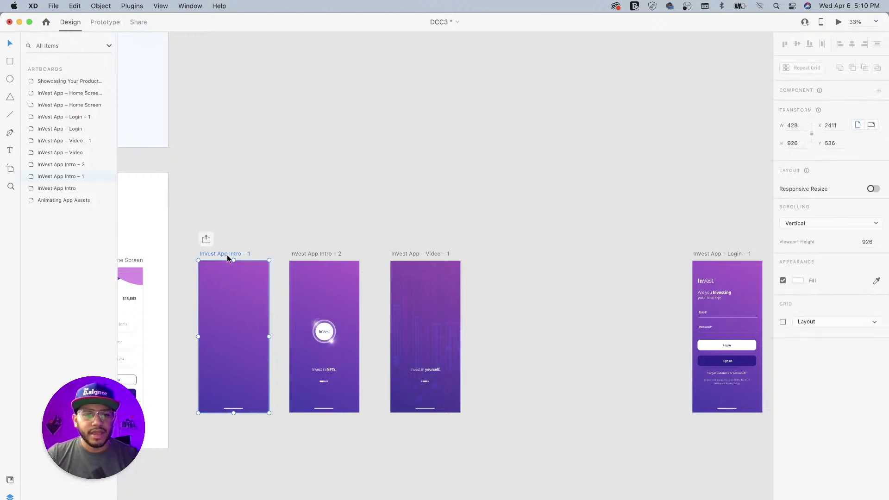
drag(226, 253, 518, 258)
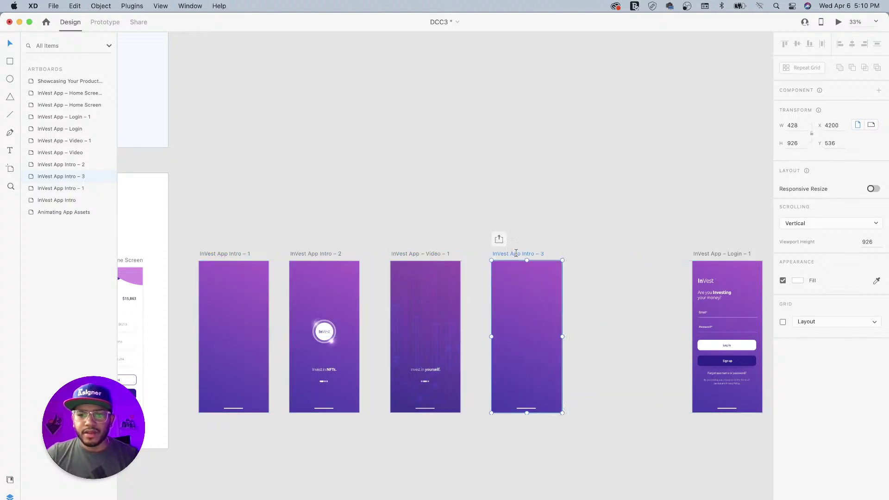
Rename the duplicated artboard as InVest App Loading Screen
double_click(525, 254)
key(Right)
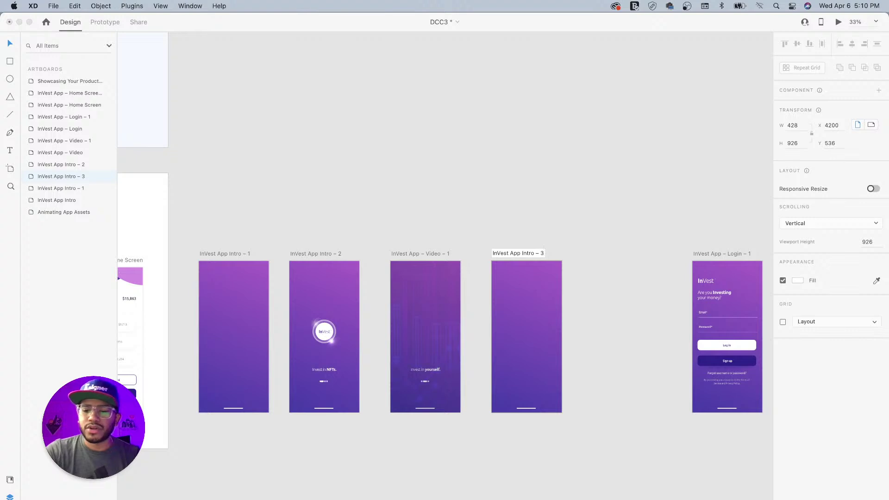
key(BackSpace)
key(BackSpace)
key(BackSpace)
key(BackSpace)
key(BackSpace)
key(BackSpace)
key(BackSpace)
key(BackSpace)
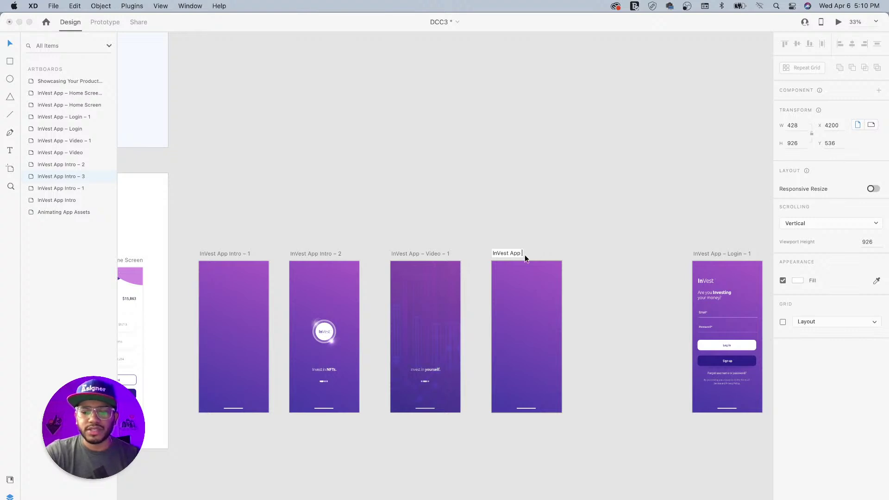
text(Loading)
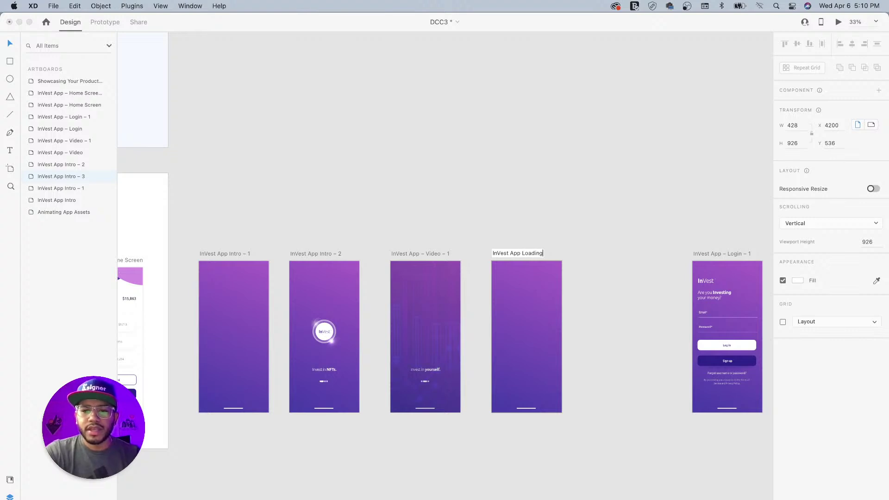
text( Screen)
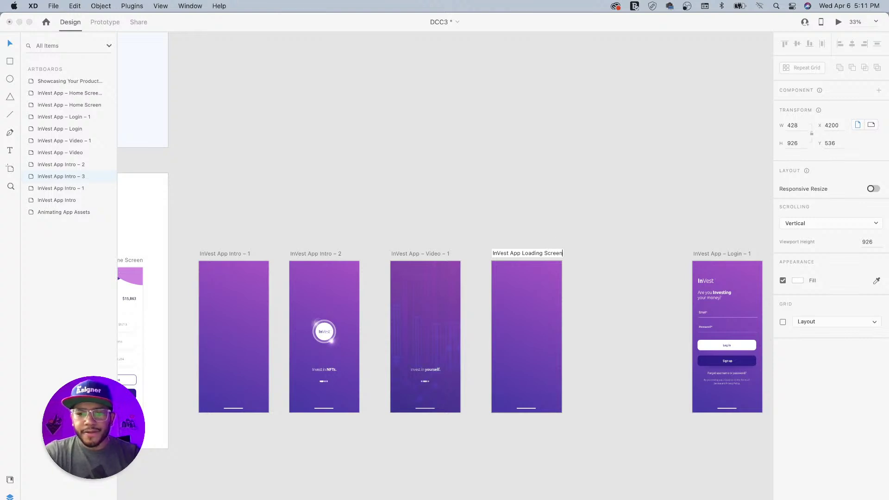
key(Return)
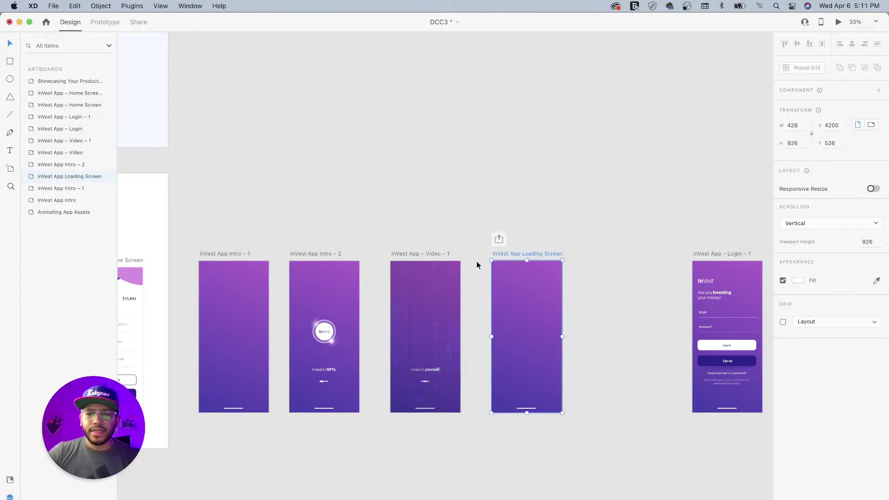
Delete the Bottom Line, Logo+Flare, Invest in NFTs. and Indicators layers from the loading screen artboard, keeping only BGGradient
click(533, 303)
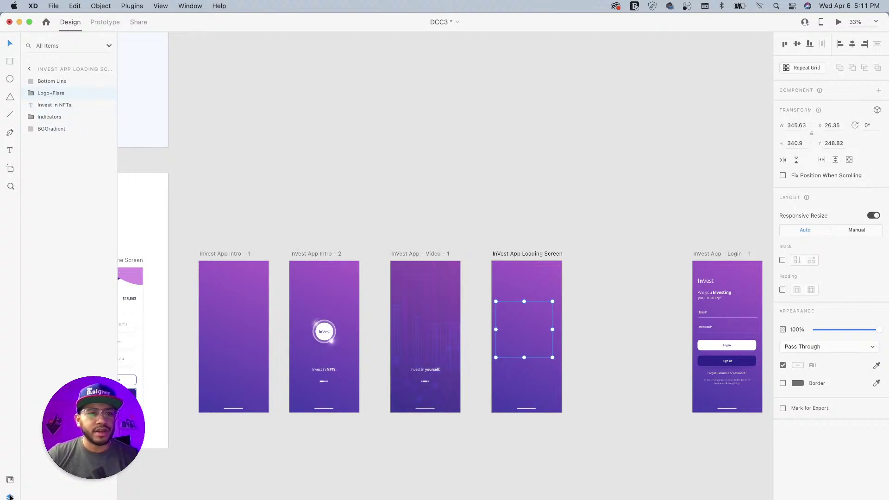
click(50, 117)
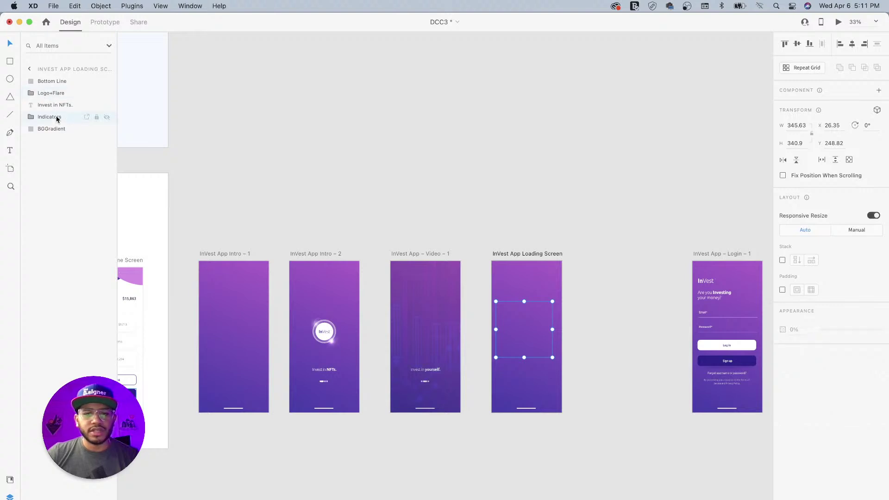
shift+click(54, 82)
key(Delete)
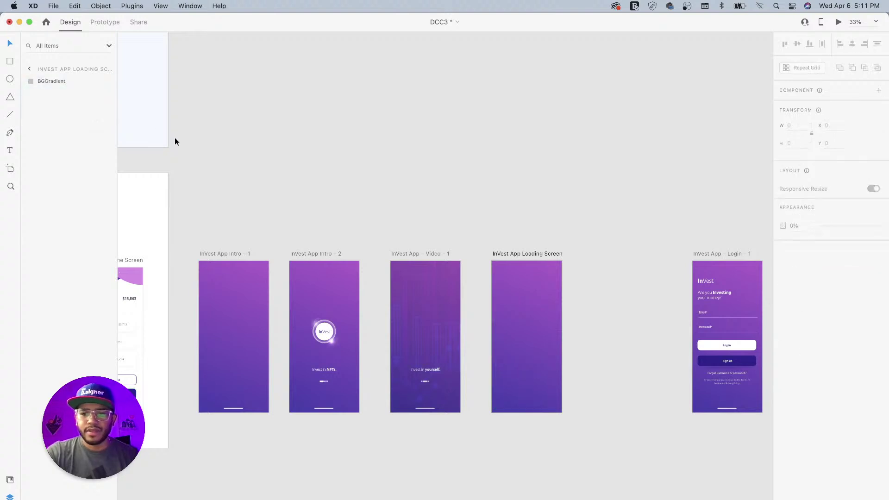
With the InVest App Loading Screen artboard selected, open the LottieFiles plugin and search for "loading" animations
click(517, 253)
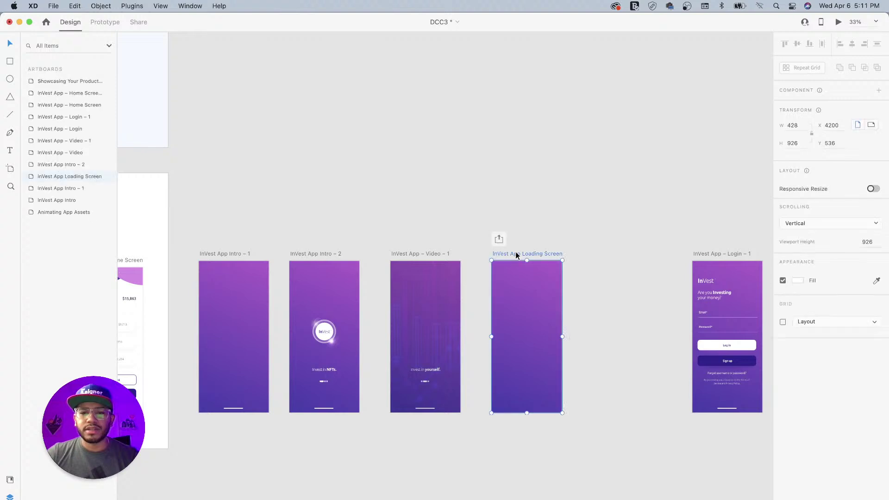
mouse_move(413, 216)
mouse_down()
mouse_move(479, 224)
mouse_move(413, 216)
mouse_up()
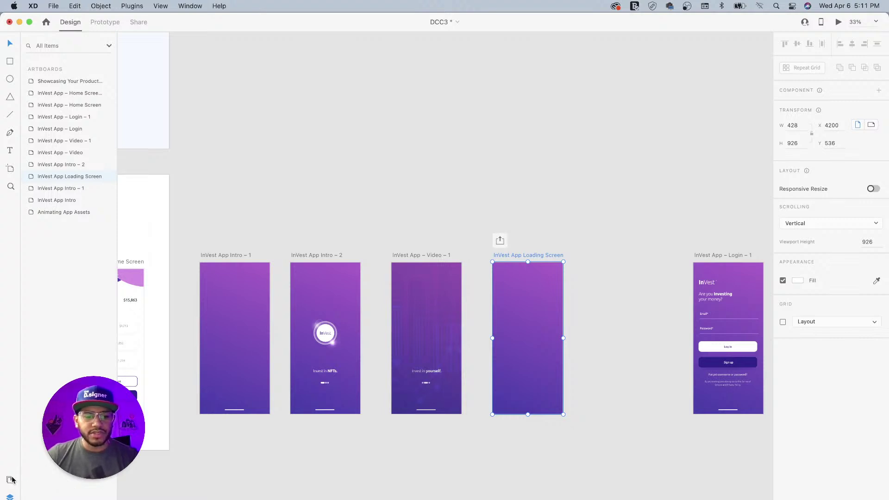
click(9, 499)
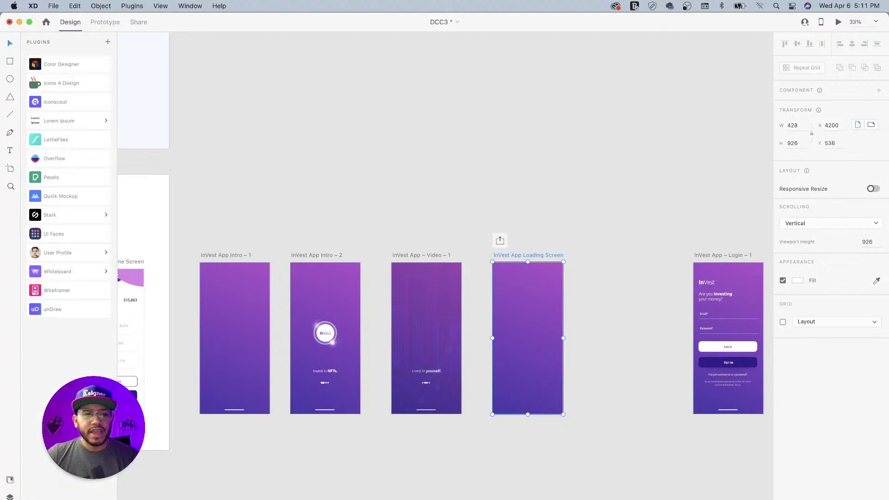
click(76, 142)
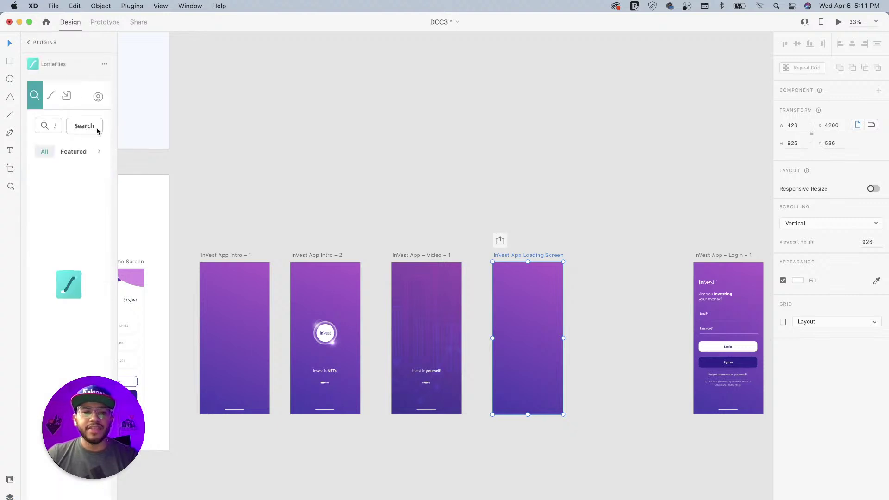
click(55, 124)
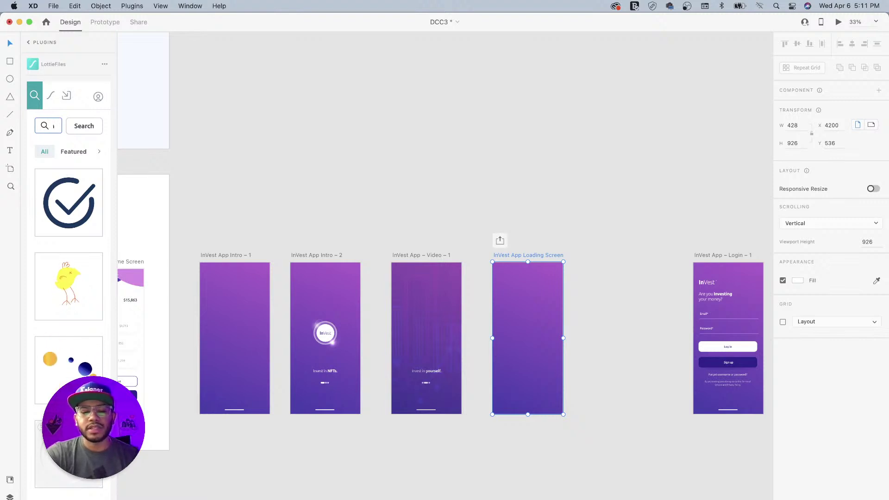
key(Return)
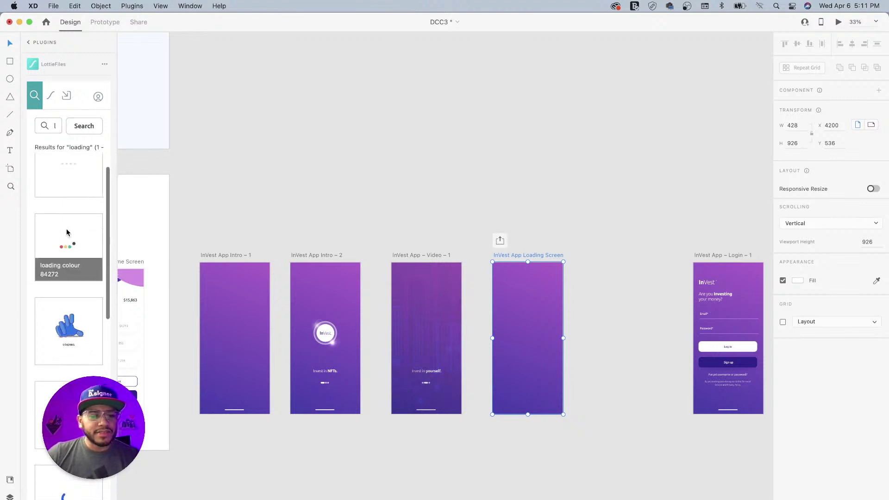
Insert the ring-shaped "loading 93461" animation as a Lottie on the InVest App Loading Screen artboard
scroll(67, 232, down, 5)
scroll(68, 232, down, 2)
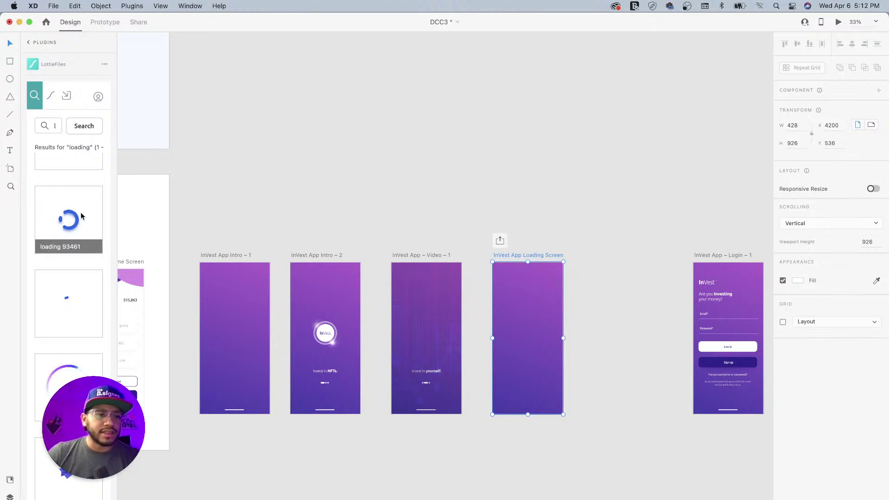
click(69, 219)
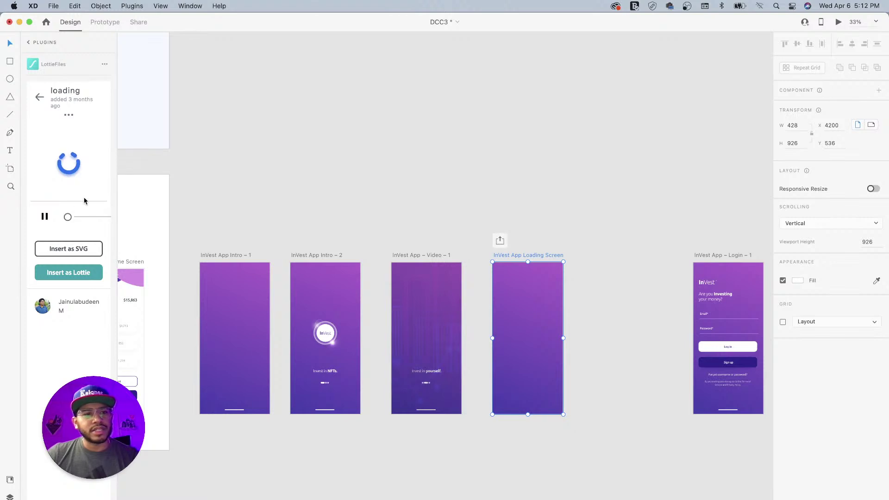
click(75, 274)
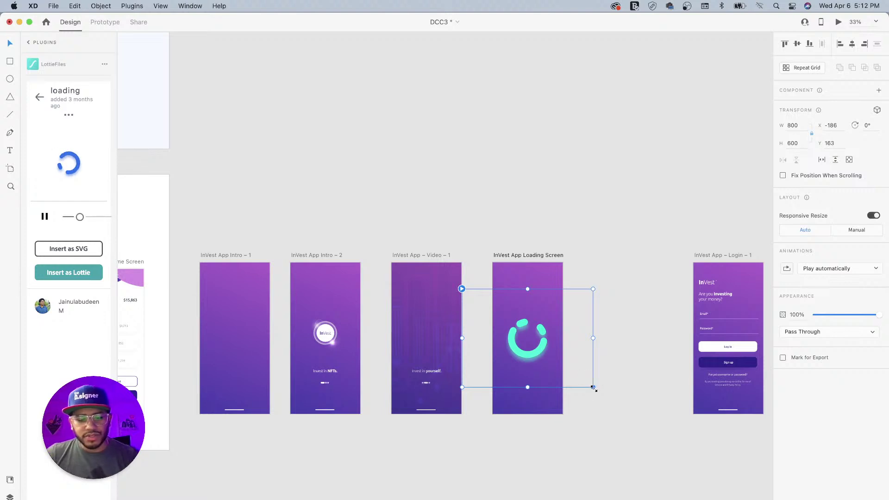
Scale the loading animation down proportionally around its centre to about 514 × 386
drag(593, 387, 570, 372)
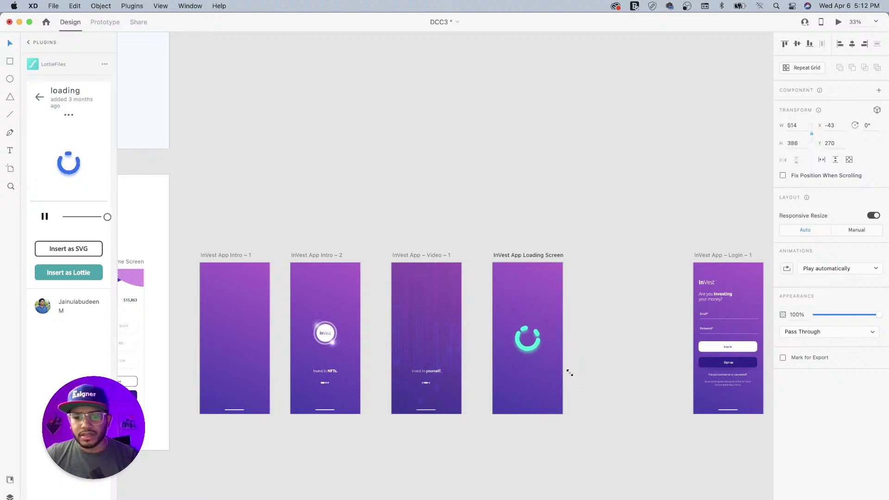
mouse_move(532, 345)
mouse_down()
mouse_move(534, 336)
mouse_move(532, 344)
mouse_up()
drag(555, 281, 470, 290)
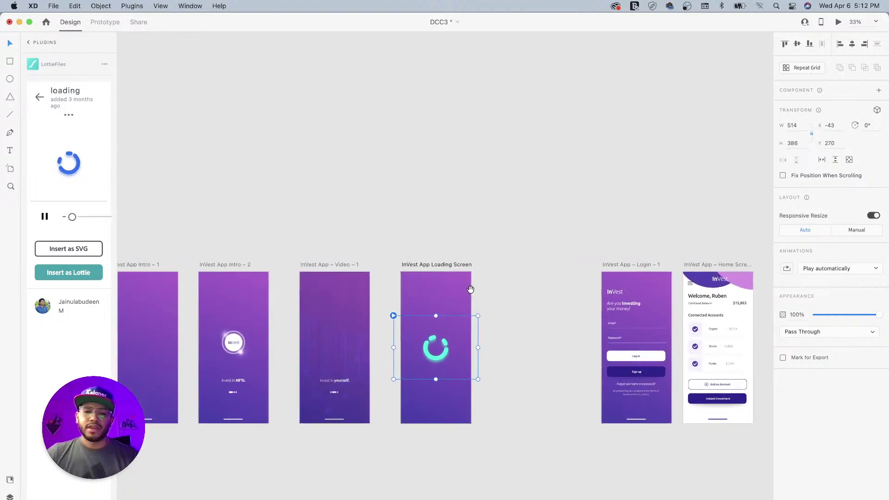
Preview the InVest App Loading Screen artboard to watch the loading animation play, and close the preview
click(436, 264)
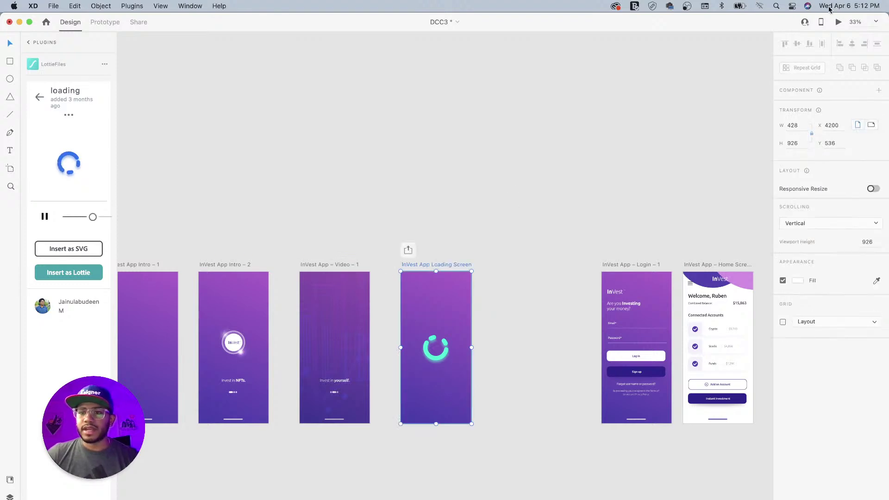
click(839, 22)
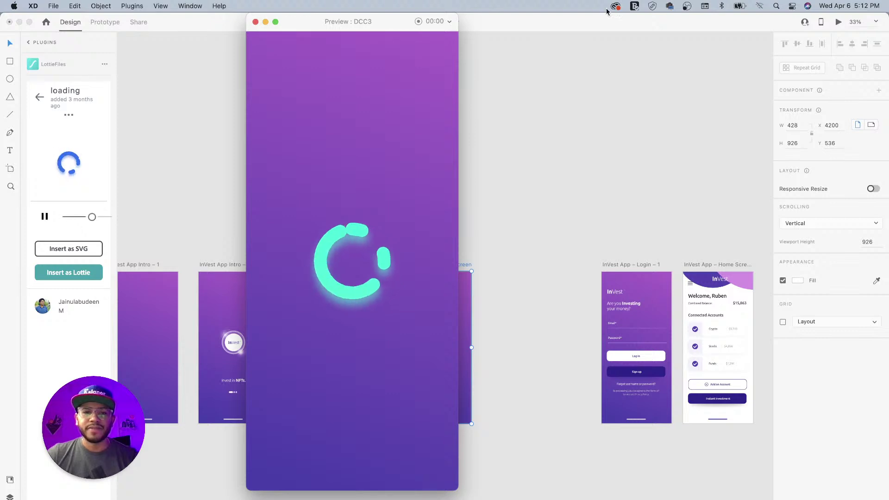
click(256, 23)
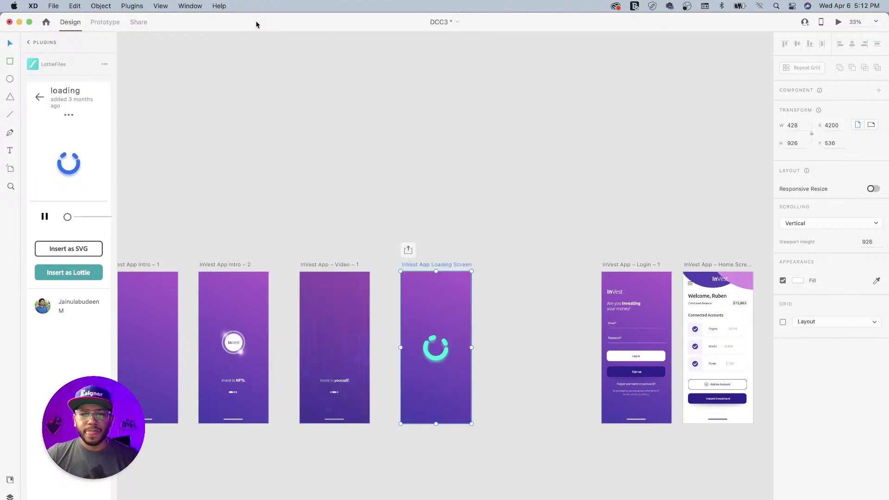
Review the loading animation's Time-triggered Lottie Playback interaction and its available playback options on the InVest App Loading Screen artboard
click(512, 254)
click(435, 265)
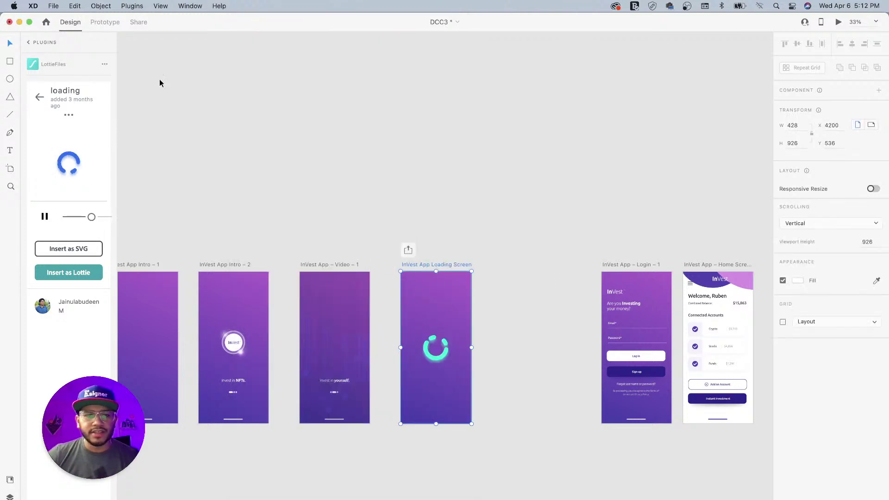
click(102, 24)
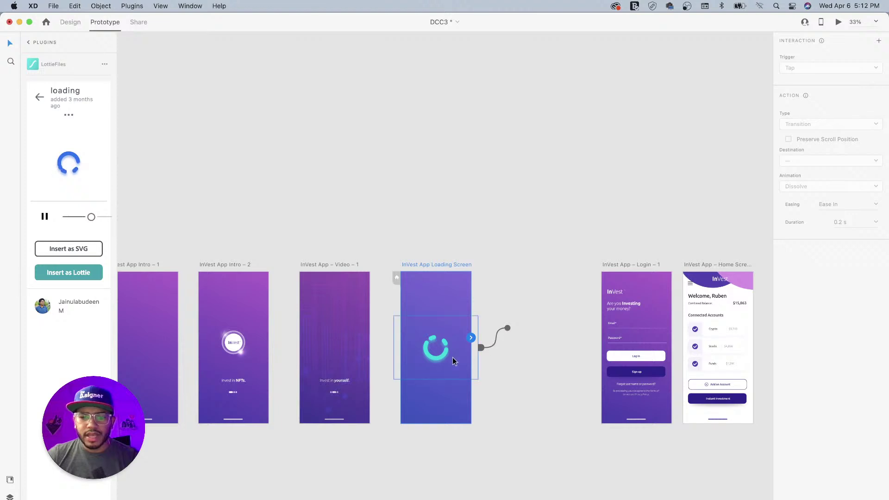
click(439, 358)
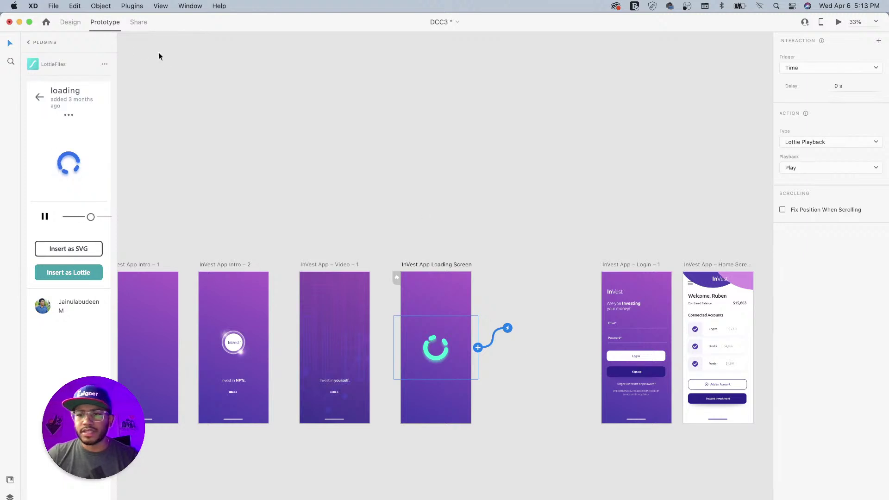
click(79, 26)
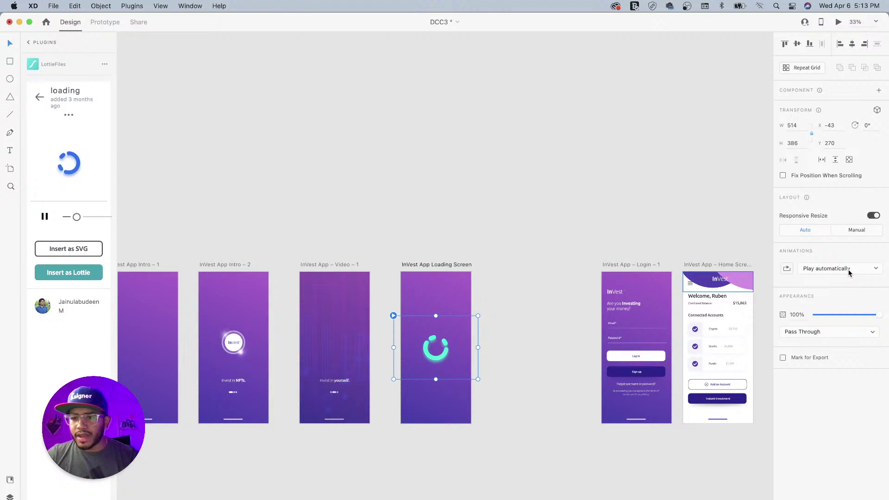
click(872, 270)
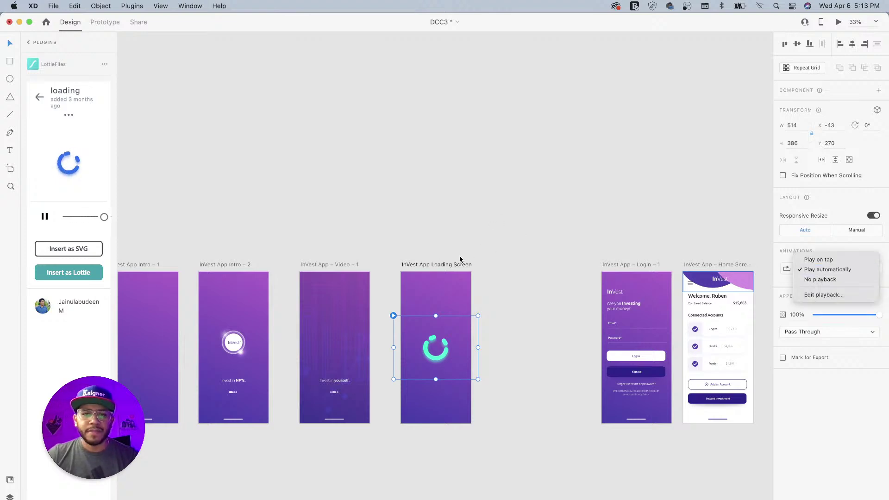
click(438, 264)
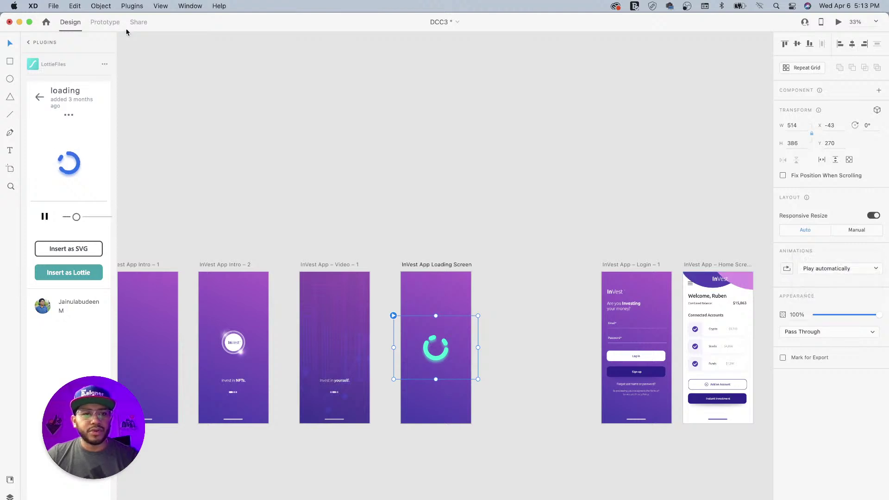
Add a second prototype interaction to the loading animation with the End of Playback trigger and a Transition action
click(105, 22)
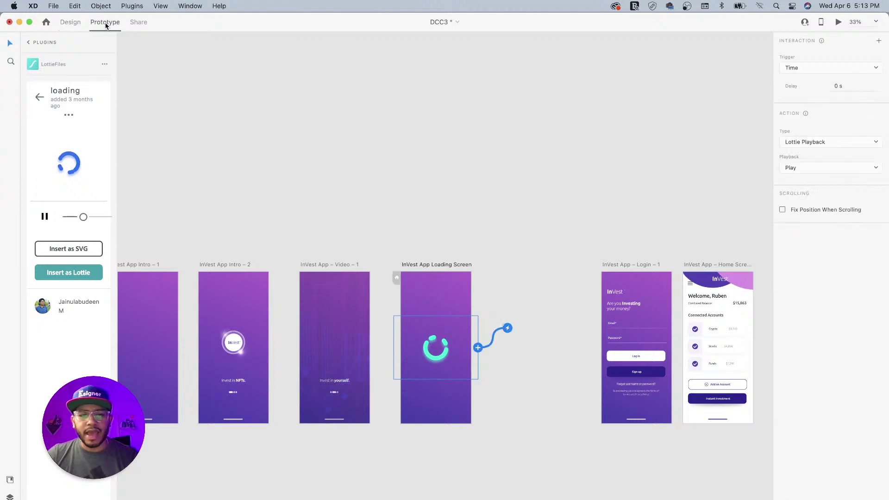
click(478, 348)
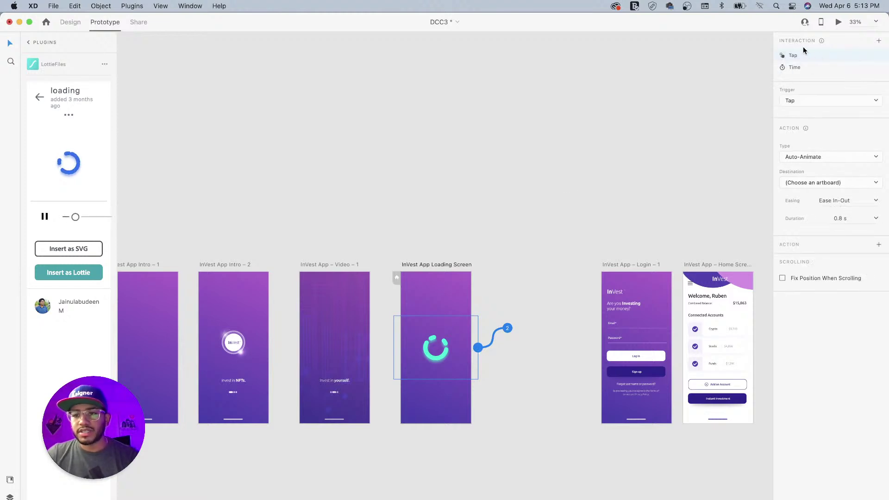
click(828, 102)
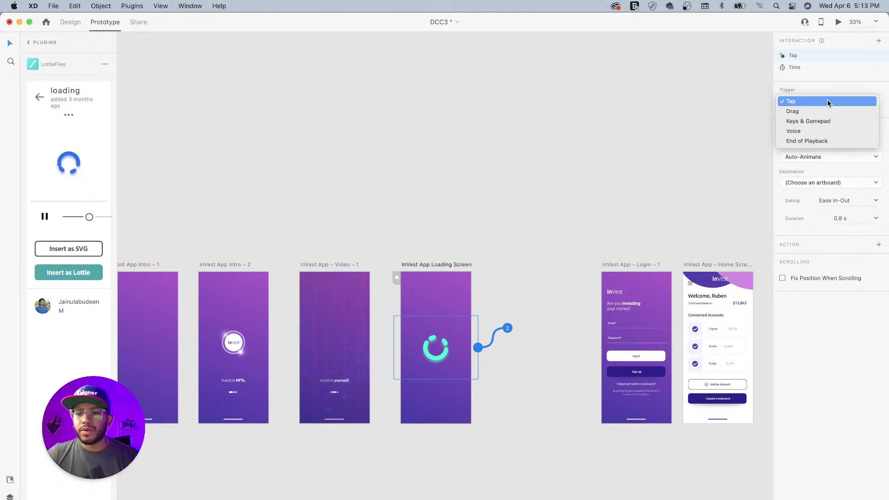
click(810, 140)
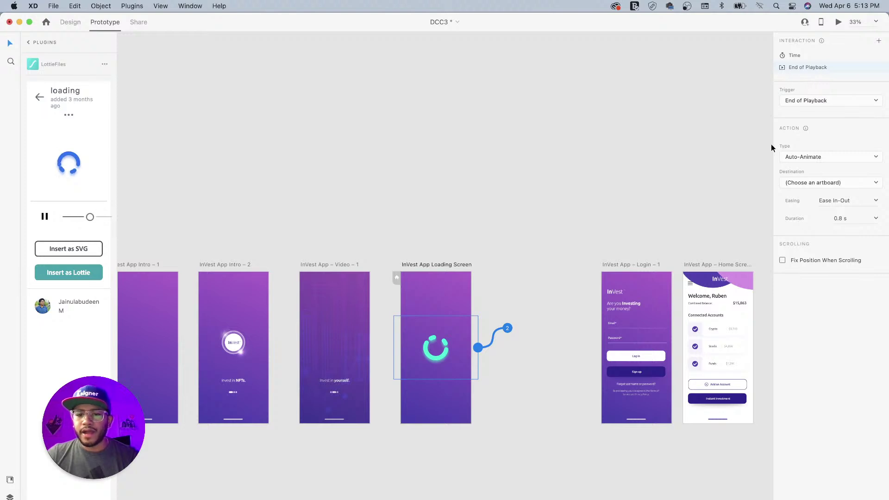
click(823, 156)
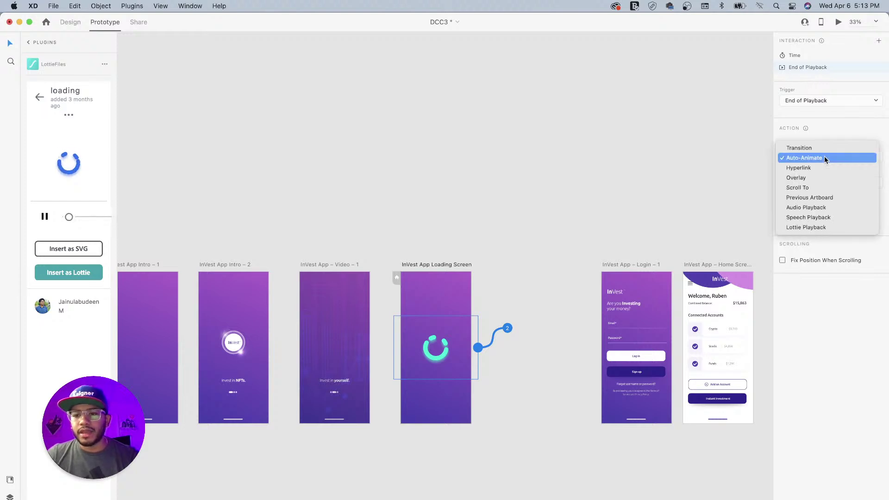
click(802, 148)
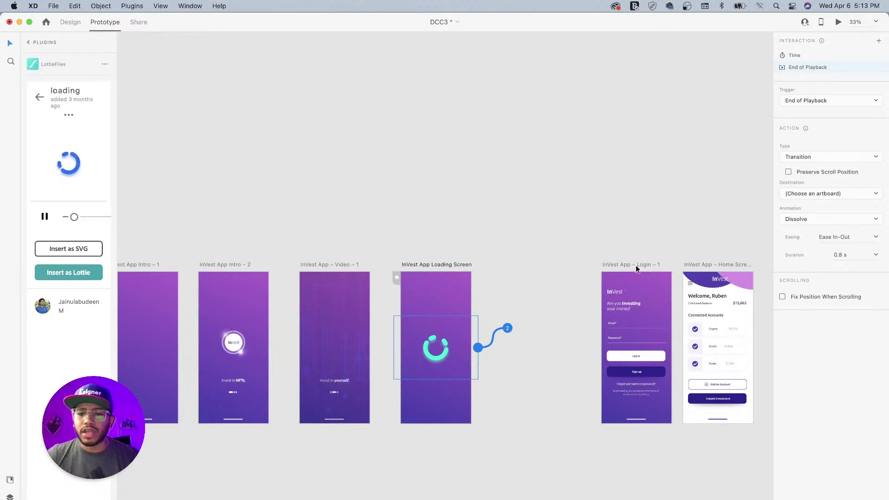
Set the End of Playback transition's destination to InVest App – Login – 1 with the Push Left animation
click(815, 193)
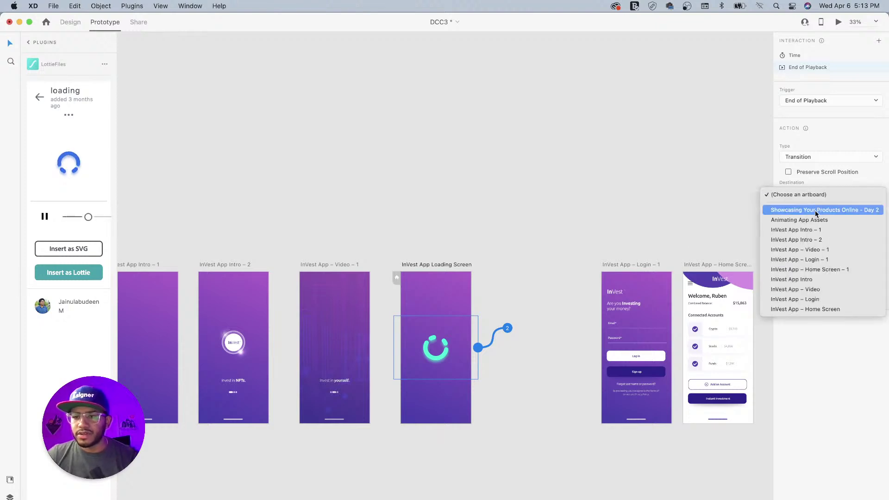
click(813, 299)
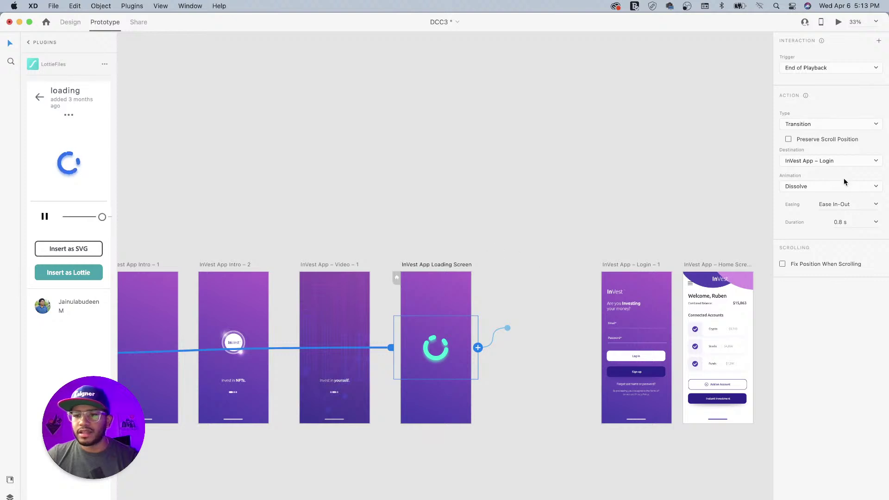
click(842, 163)
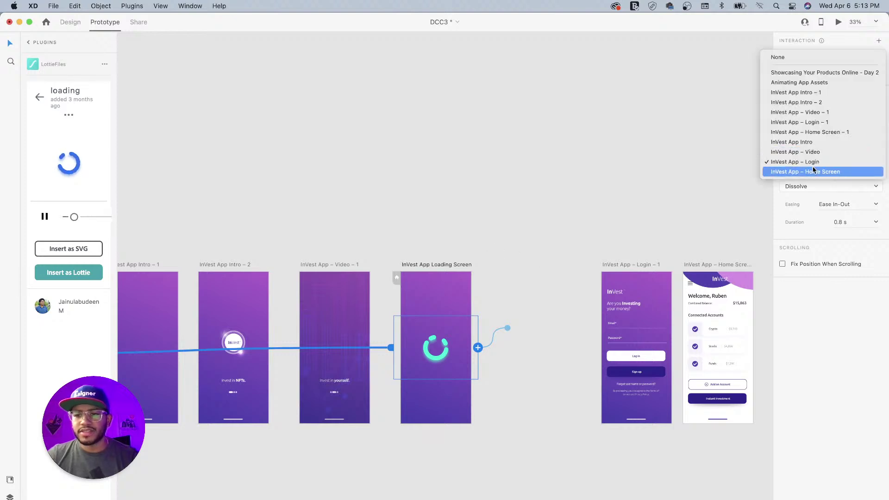
click(814, 122)
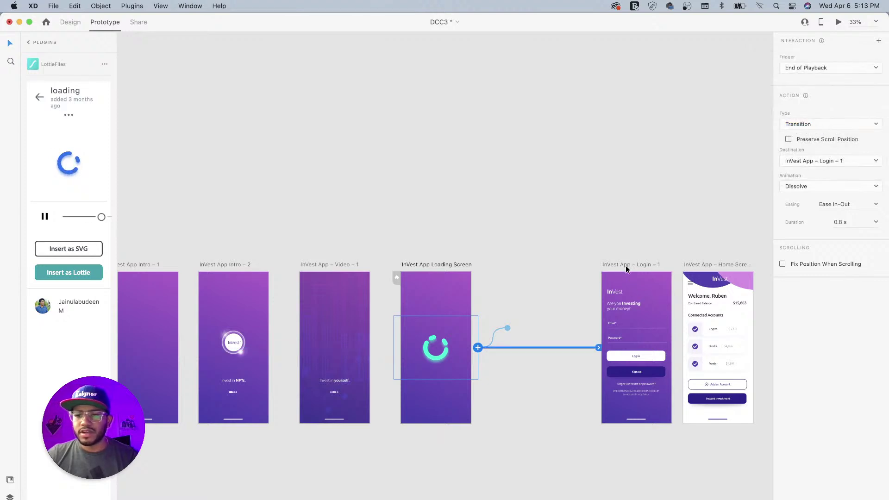
click(815, 187)
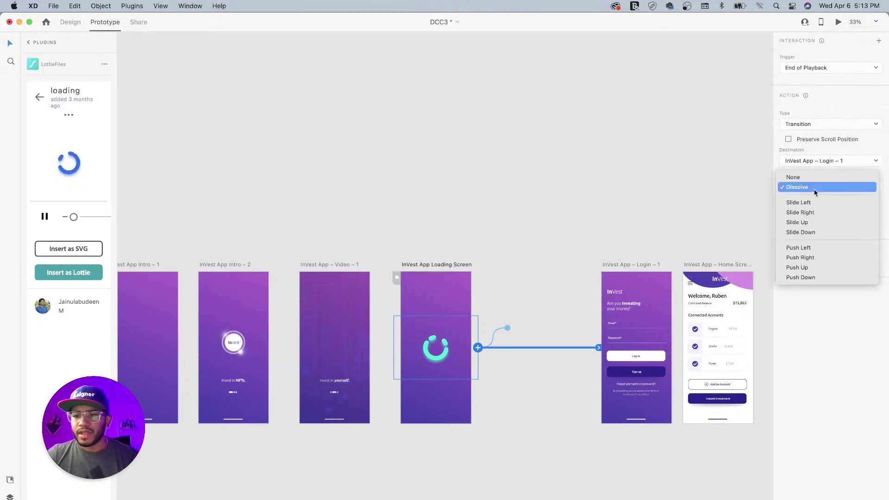
click(809, 248)
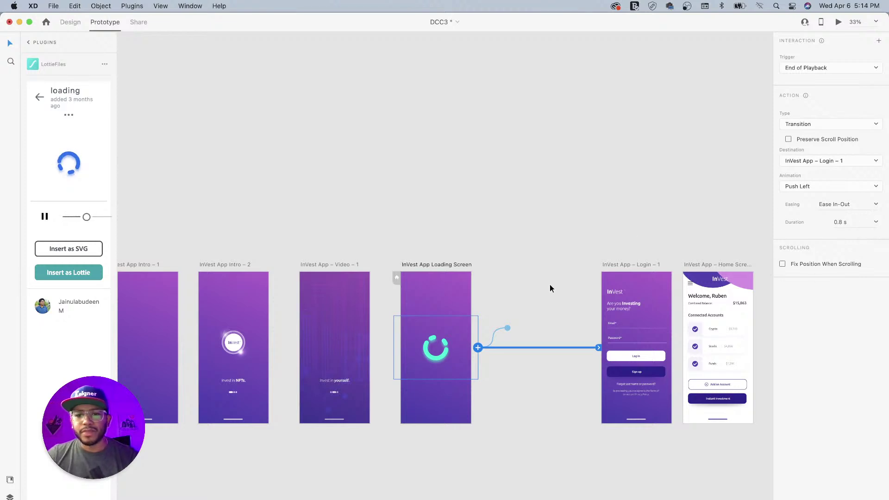
Preview the prototype from the InVest App Loading Screen artboard through to the login screen, and close the preview
click(419, 264)
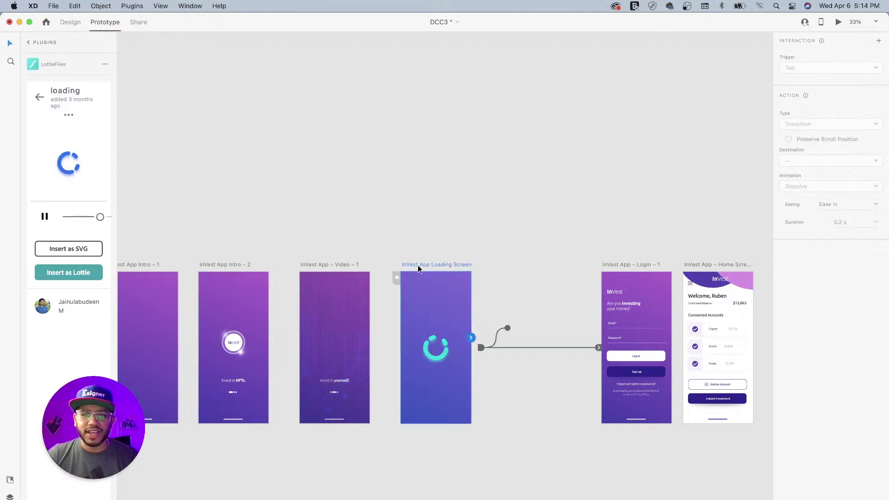
click(837, 22)
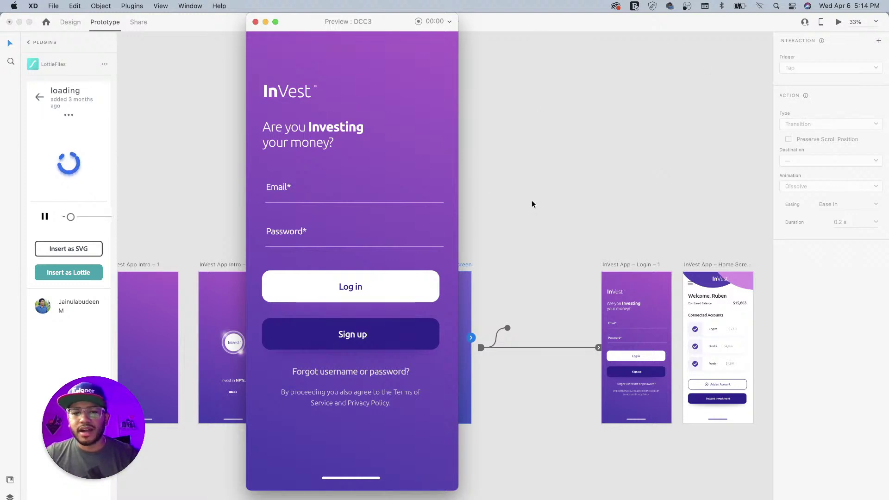
click(255, 22)
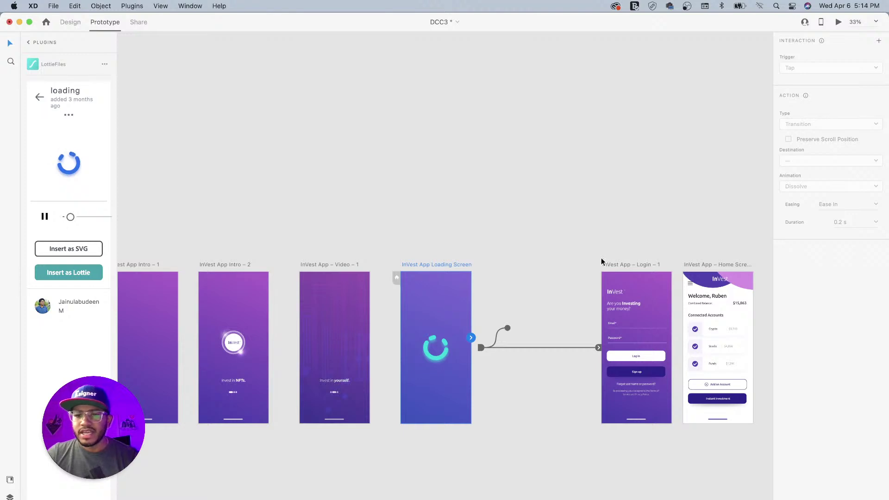
Move the InVest App – Home Screen – 1 artboard right to about X 6170 and duplicate it beside itself at about X 6795
click(629, 263)
drag(628, 249, 362, 242)
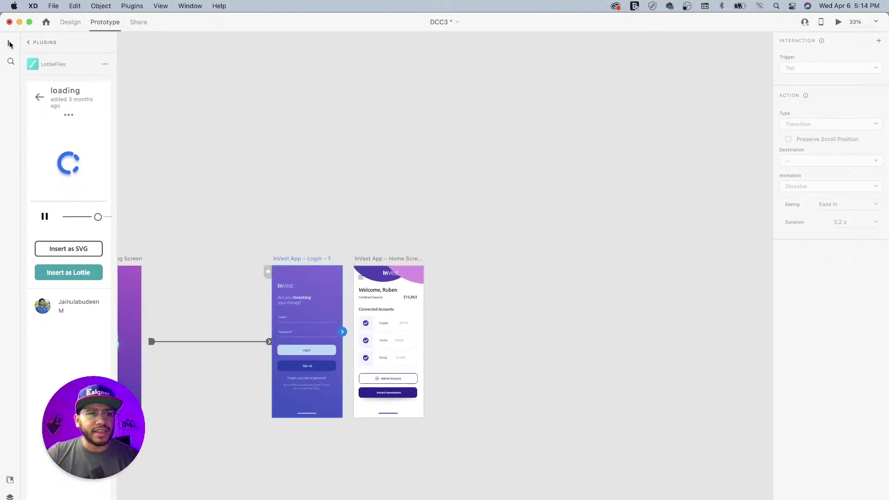
click(364, 259)
drag(365, 257, 405, 257)
click(66, 22)
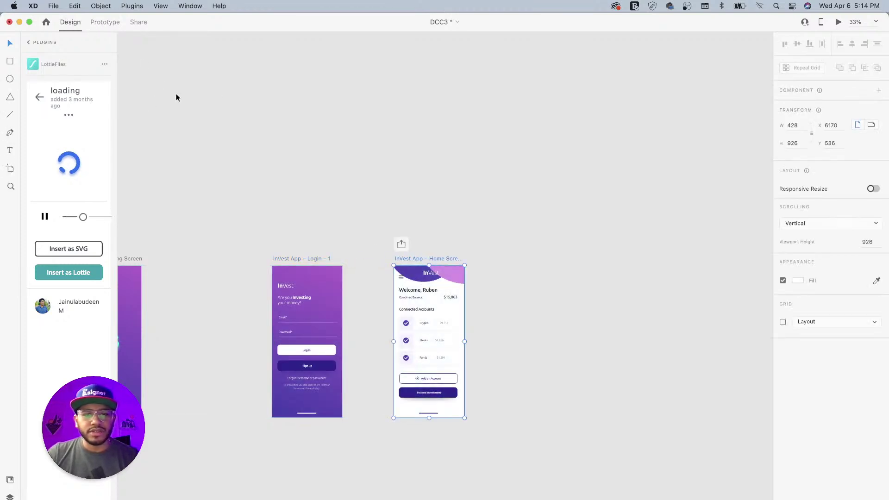
drag(265, 174, 334, 147)
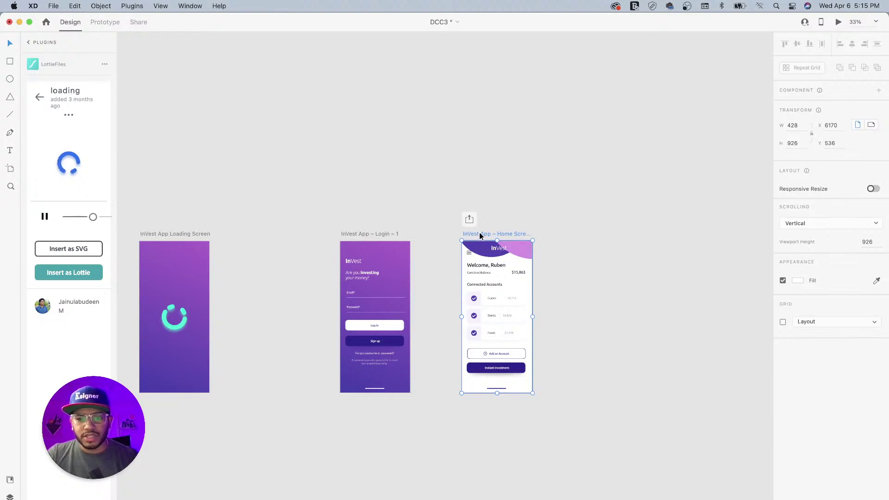
drag(480, 234, 582, 233)
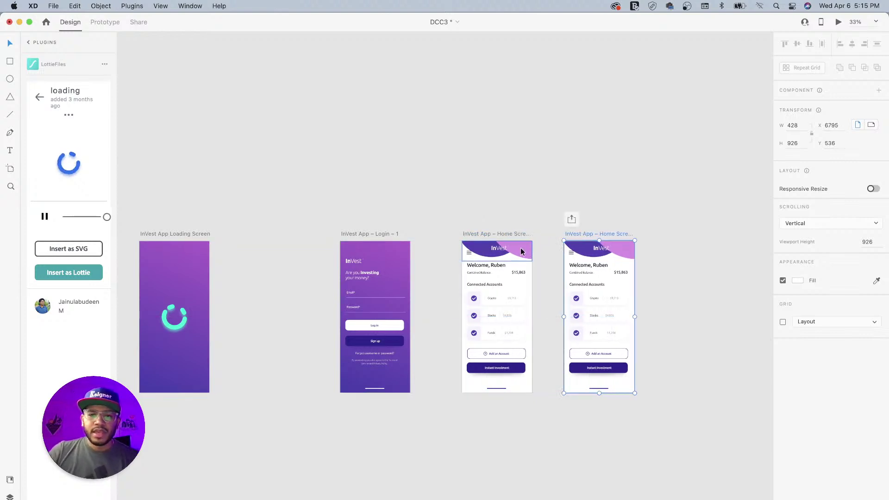
On the original Home Screen artboard, shift the Logo and Header Top up together, Header Top to about Y -43, and set their opacity to 0%
click(521, 250)
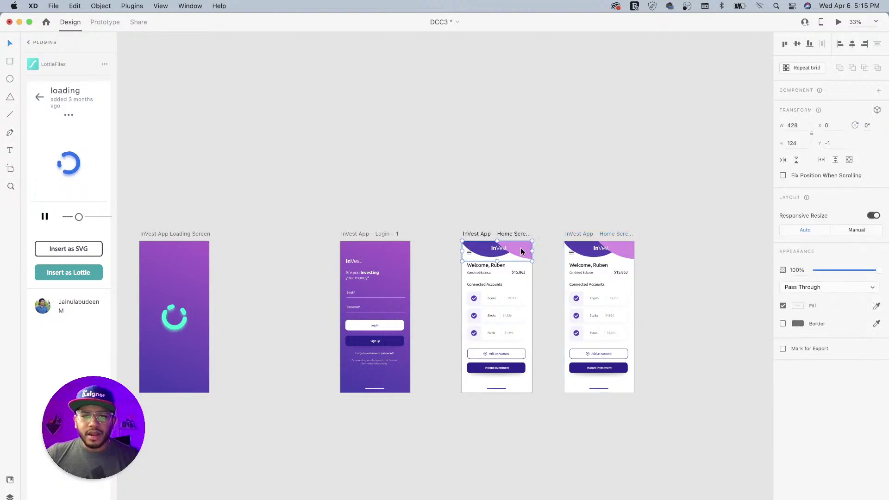
click(9, 497)
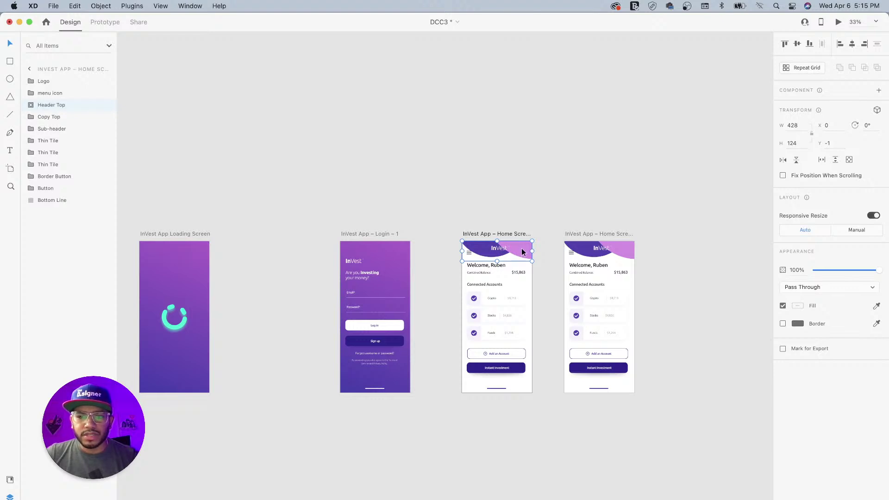
drag(521, 251, 521, 244)
key(super+z)
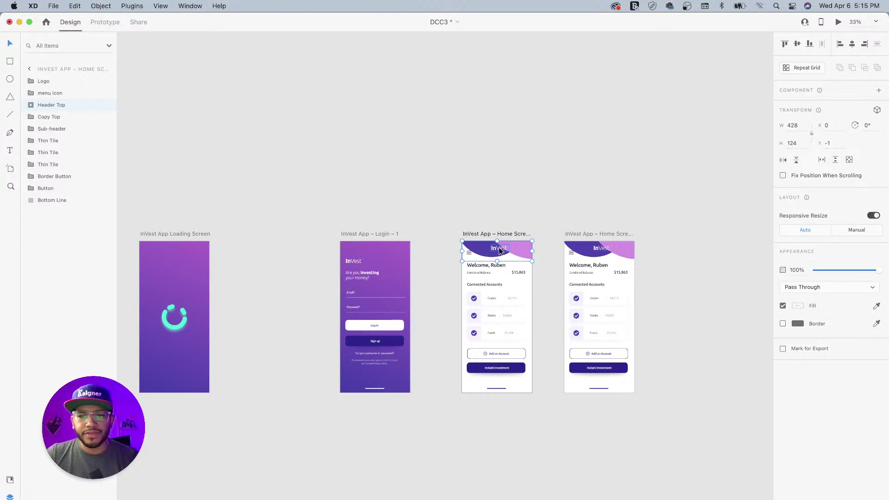
double_click(500, 248)
click(522, 250)
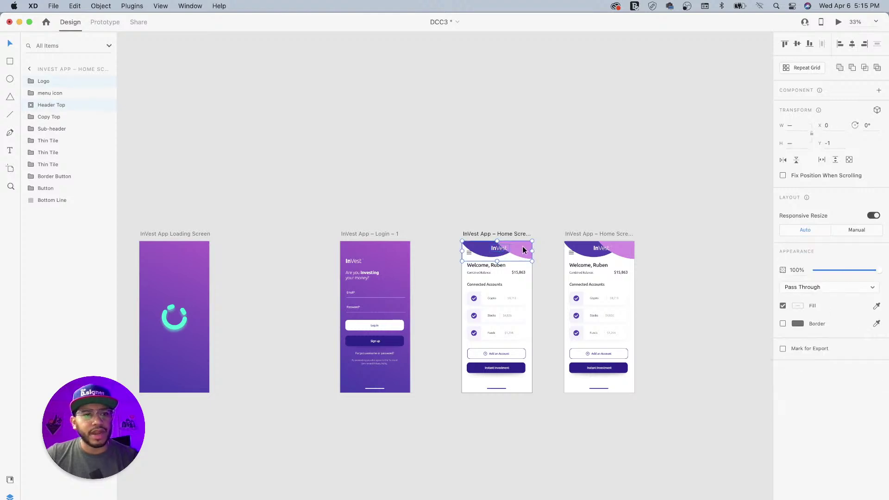
drag(523, 249, 523, 245)
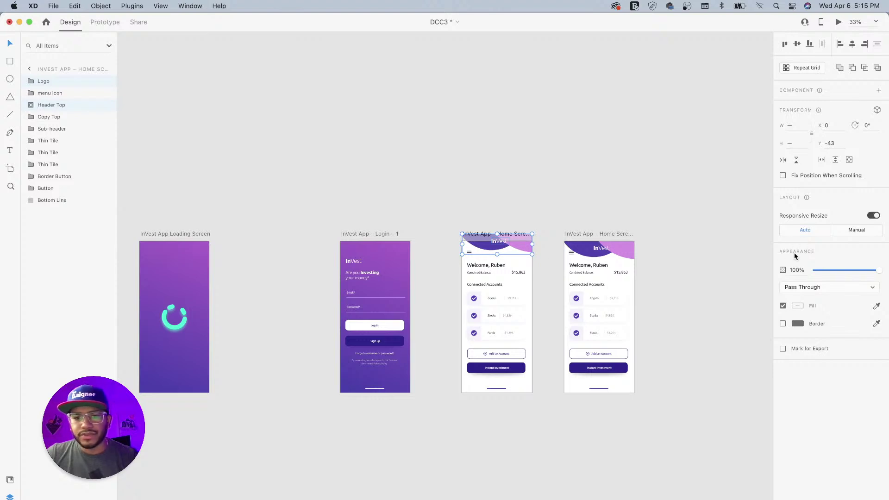
drag(875, 271, 810, 273)
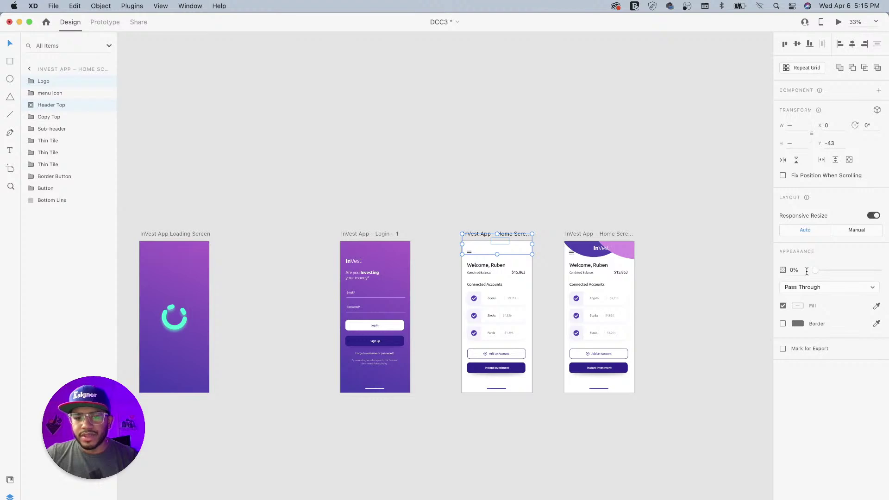
Shift the Copy Top welcome text group on the original Home Screen artboard right to about X 57 and lower its opacity to 1%
click(493, 264)
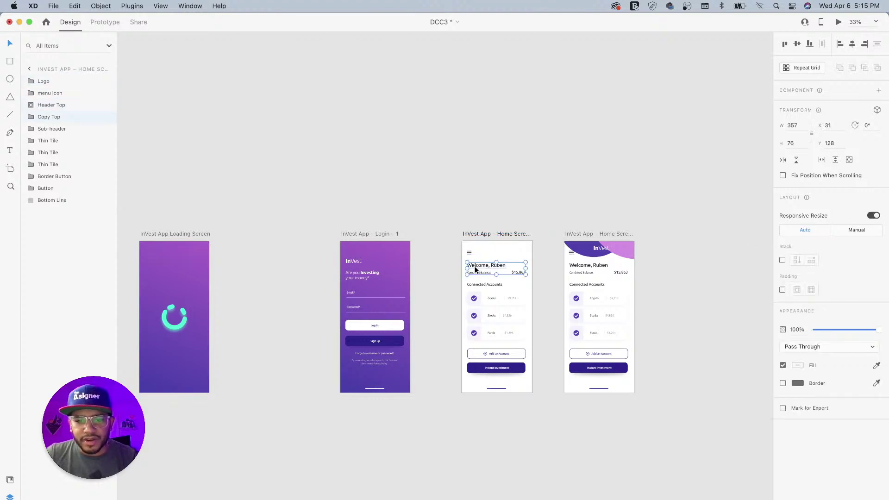
drag(474, 266, 479, 269)
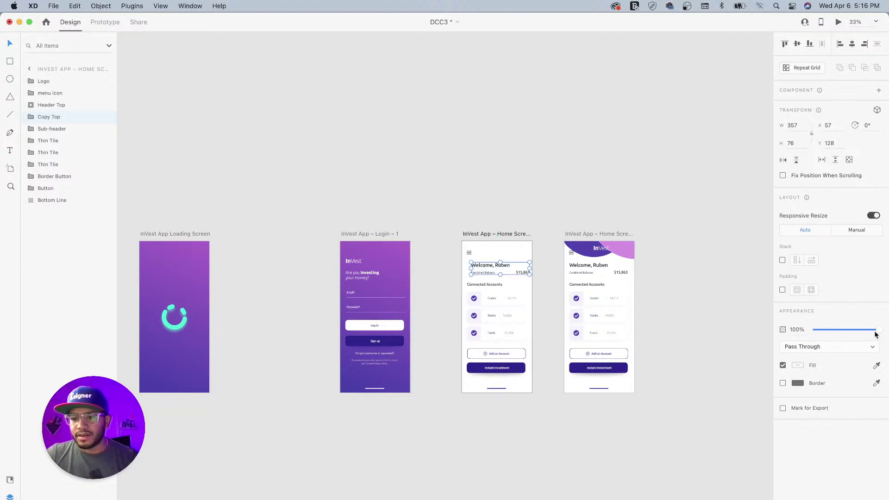
drag(877, 329, 815, 332)
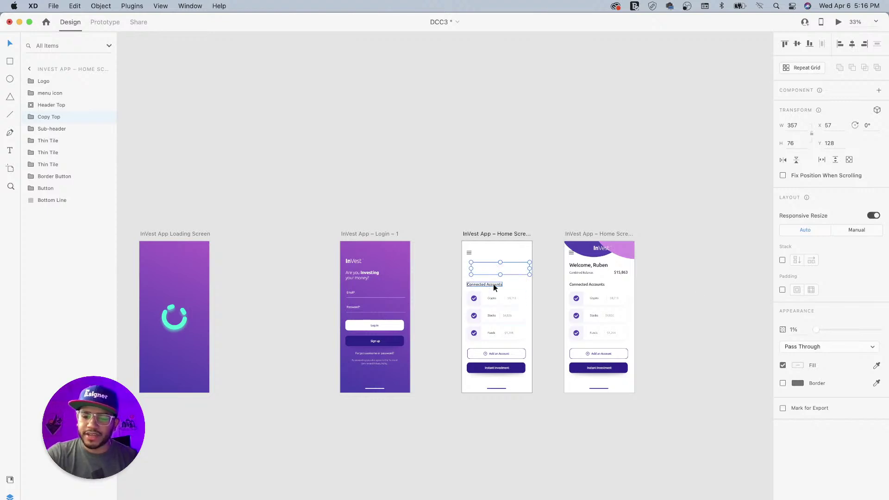
key(super+equal)
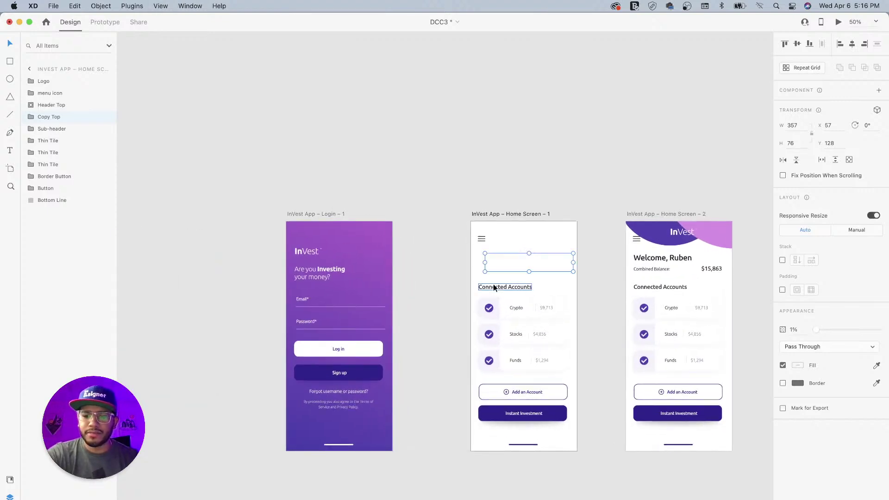
On the original Home Screen artboard, shift the Connected Accounts sub-header and three account tiles down to Y 281 and set their opacity to 0%
key(super+equal)
drag(576, 284, 487, 190)
click(422, 180)
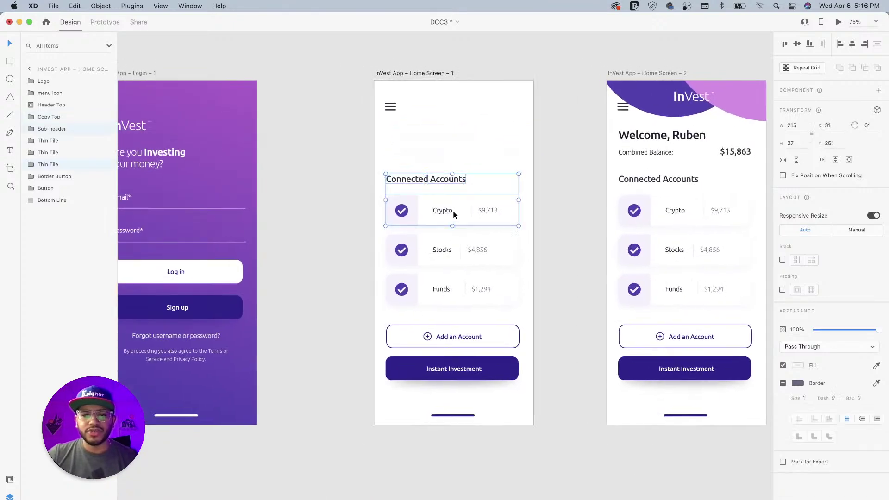
shift+click(459, 252)
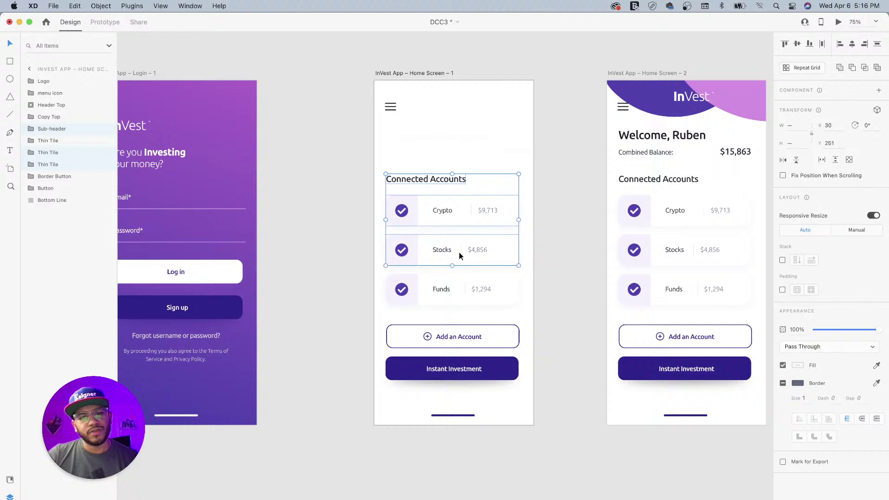
shift+click(462, 287)
drag(434, 212, 434, 222)
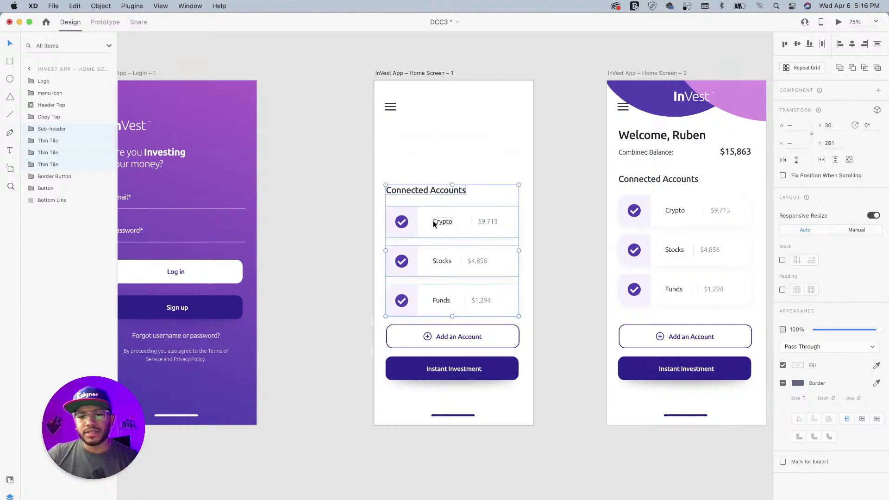
drag(877, 330, 811, 330)
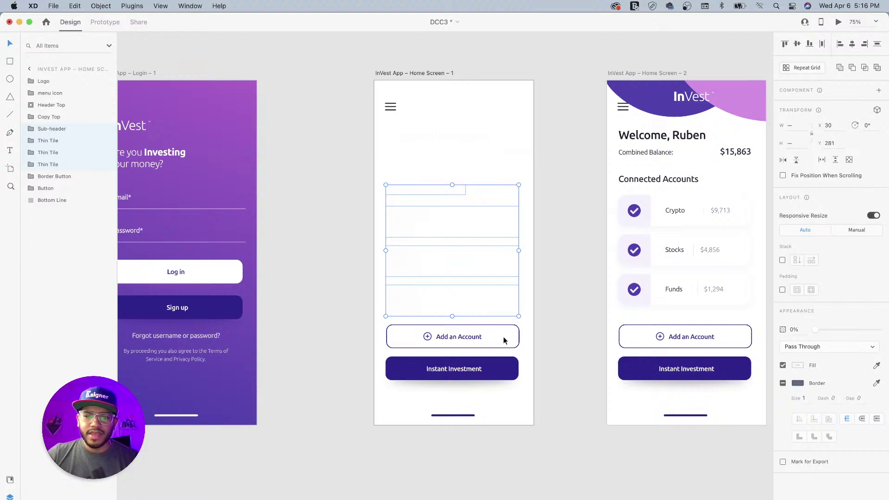
key(Escape)
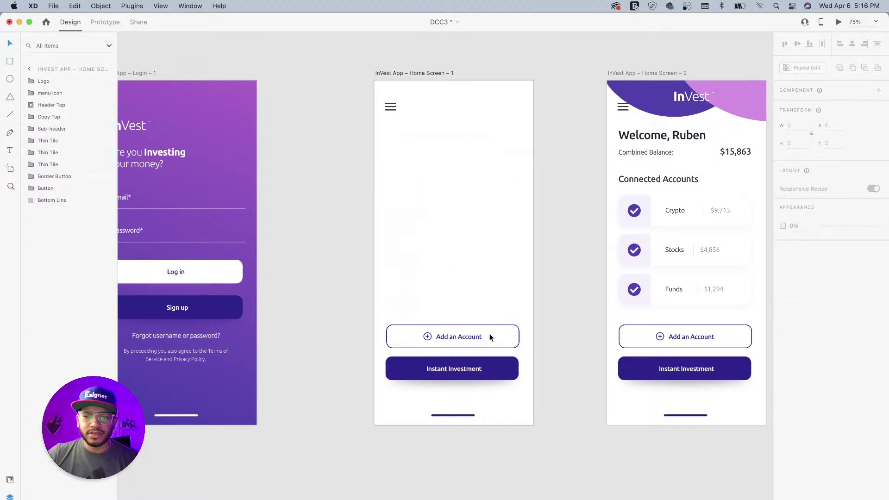
On the original Home Screen artboard, move both buttons down to Y 676, and shift the menu icon left to X 18.5 and fade it out
click(462, 335)
shift+click(476, 366)
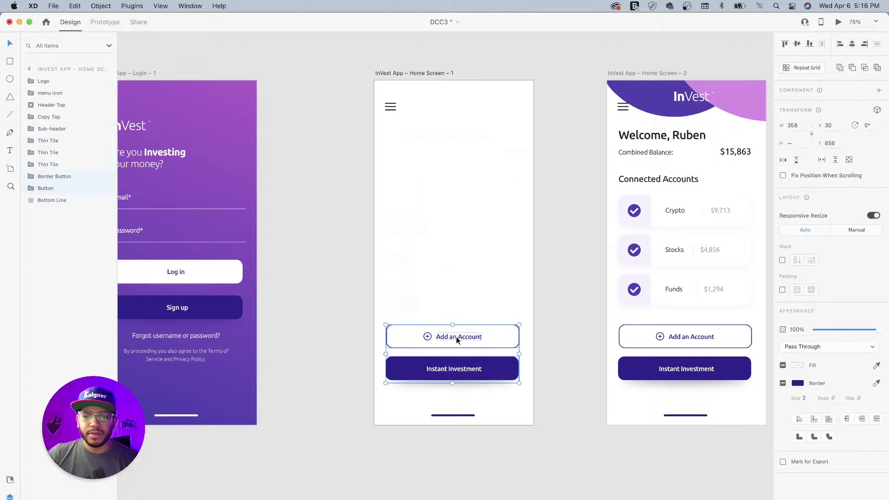
drag(456, 337, 454, 346)
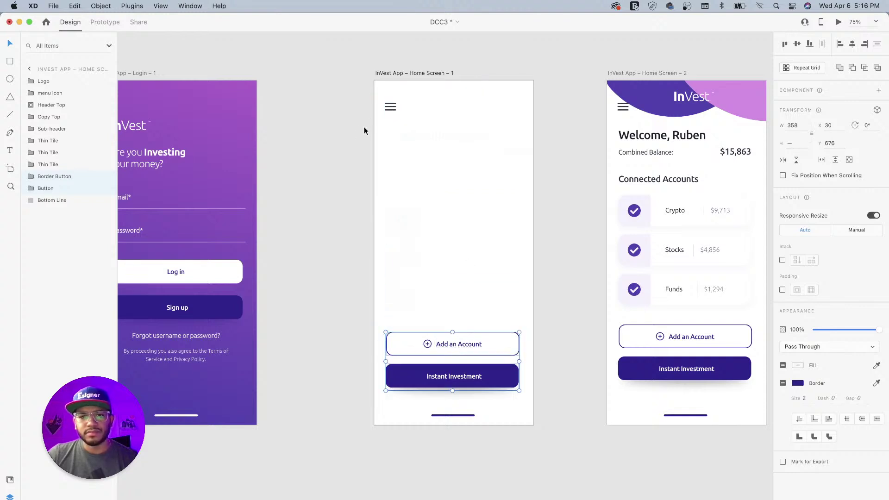
click(391, 107)
drag(393, 109, 389, 109)
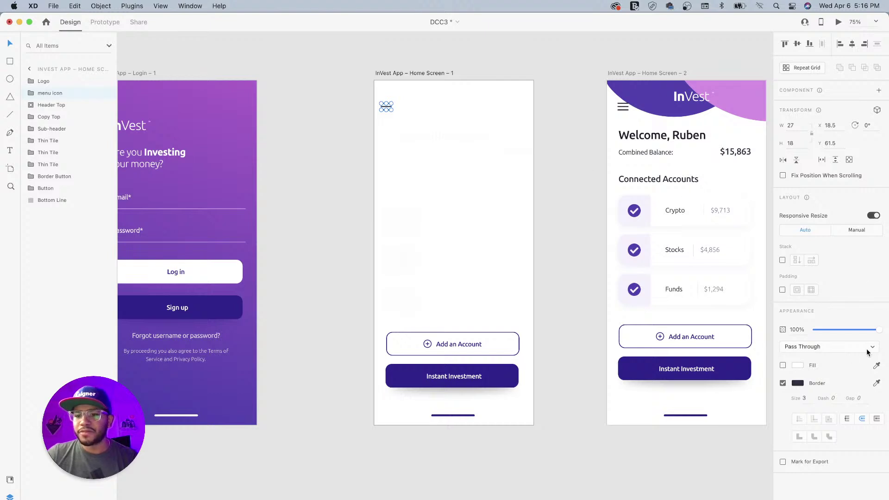
Link the InVest App – Home Screen – 1 artboard to InVest App – Home Screen – 2 with a Time trigger
click(433, 74)
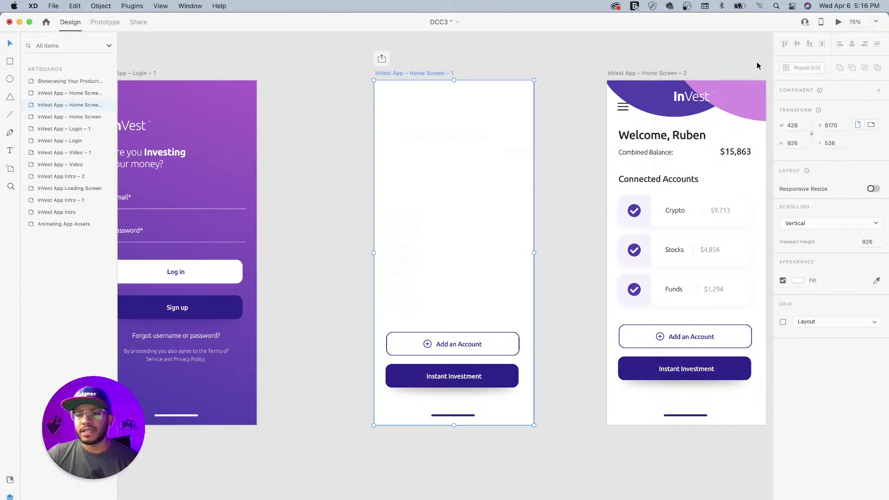
click(105, 23)
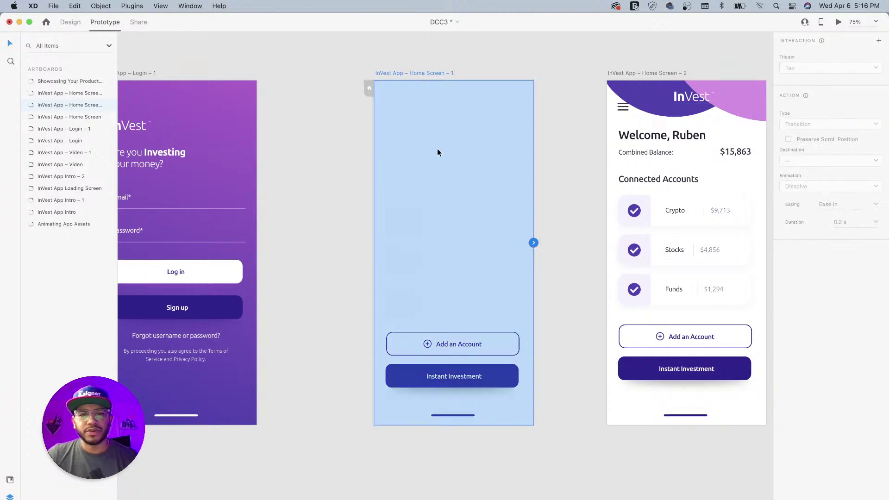
drag(534, 242, 605, 253)
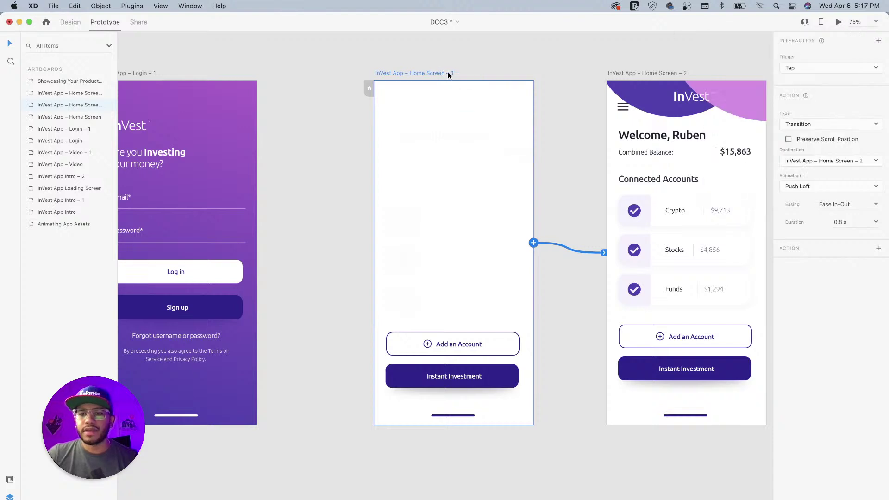
click(814, 68)
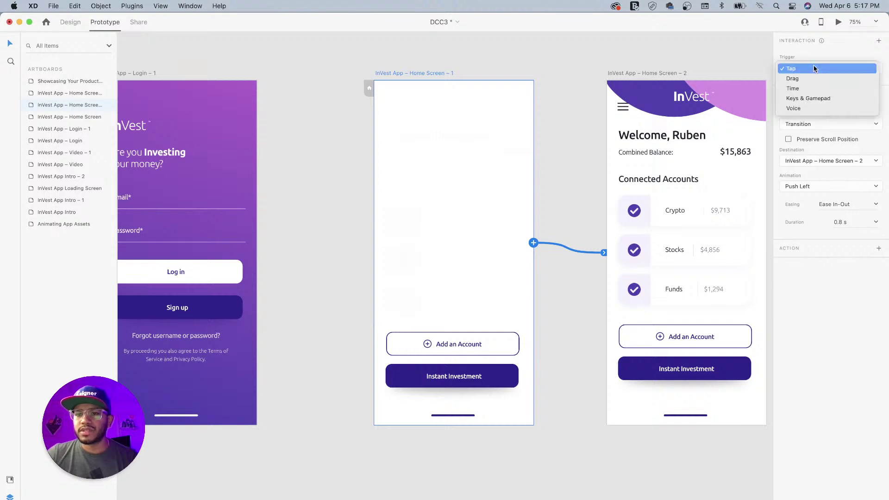
click(811, 89)
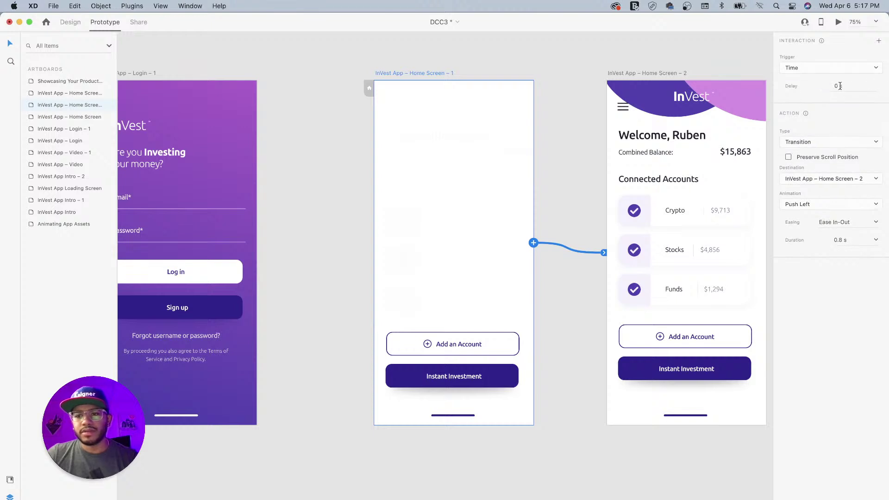
Set the home screen link's action type to Auto-Animate with a duration of 0.6 s
click(830, 142)
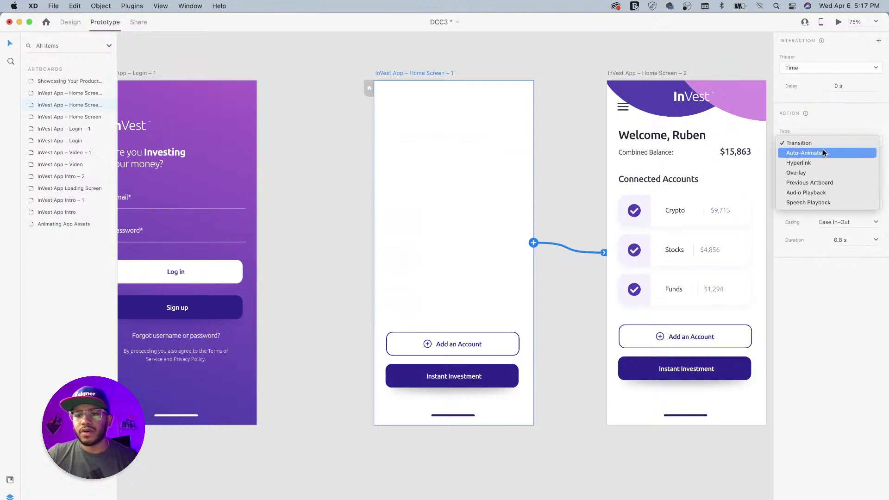
click(822, 154)
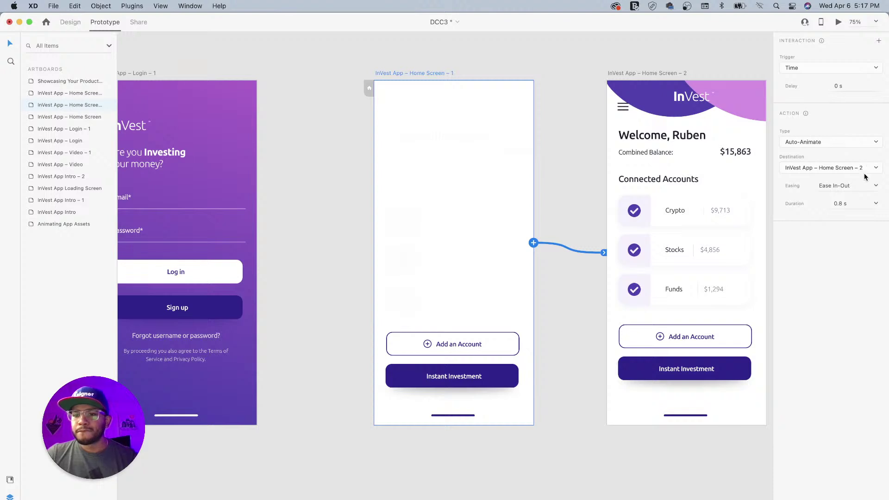
click(877, 206)
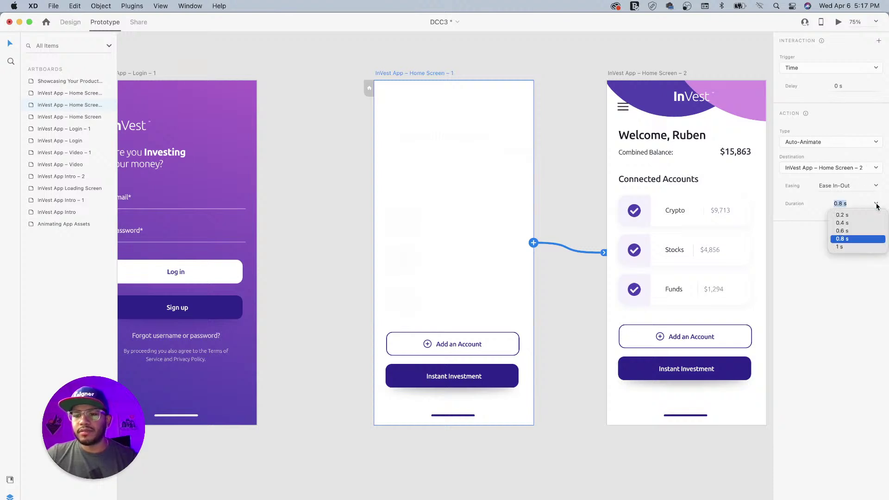
click(852, 235)
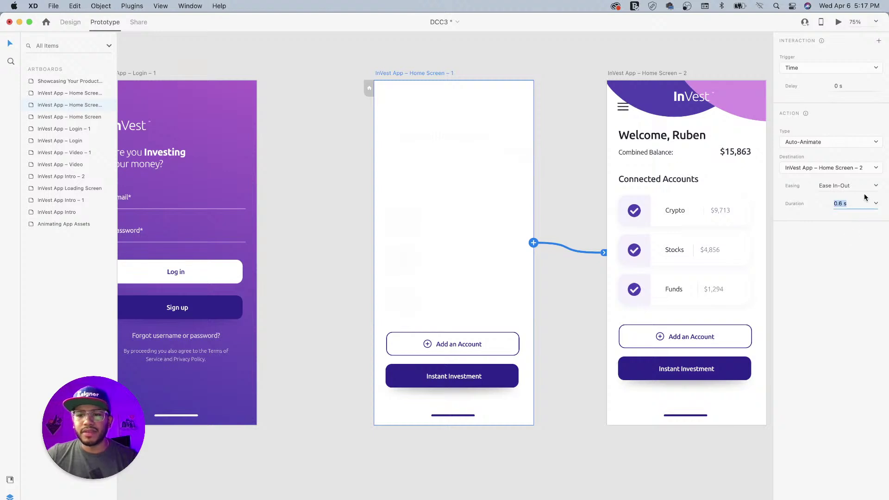
Preview the home screen animation from the InVest App – Home Screen – 1 artboard, and close the preview
click(423, 73)
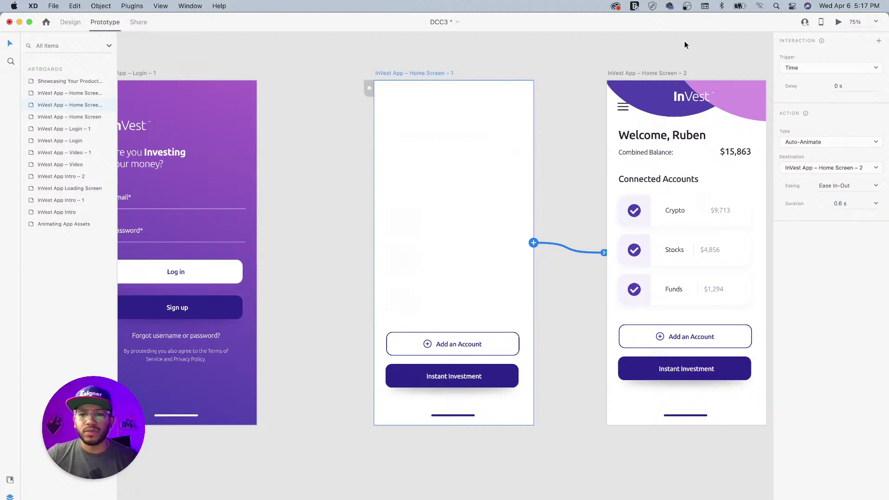
click(838, 23)
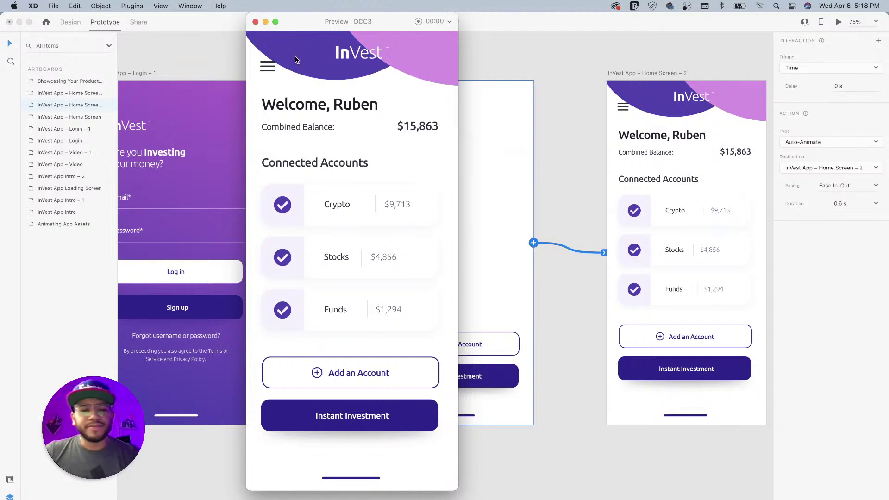
click(255, 22)
click(532, 56)
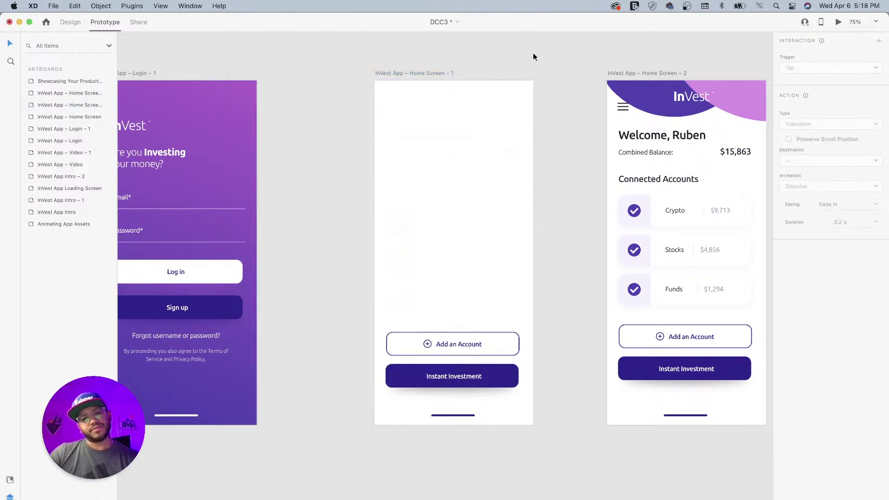
Return from prototyping to design mode with the InVest App – Login – 1 artboard in view
drag(482, 62, 547, 124)
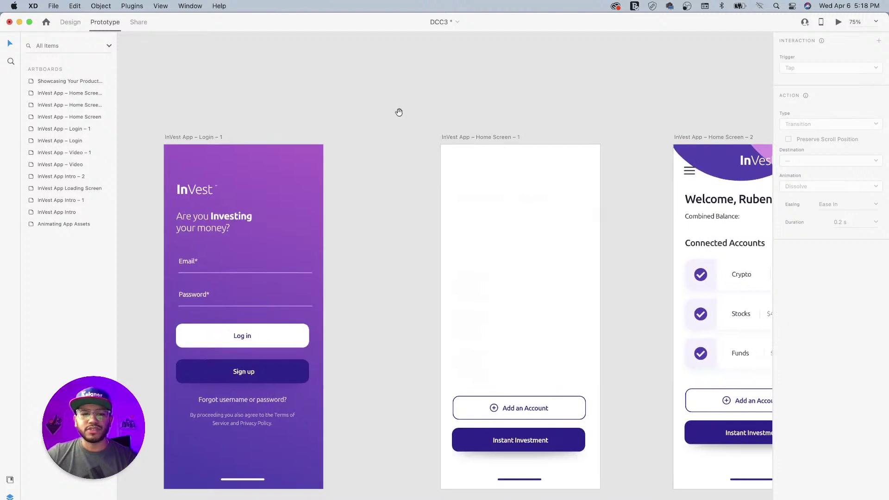
drag(399, 111, 535, 137)
drag(491, 171, 457, 165)
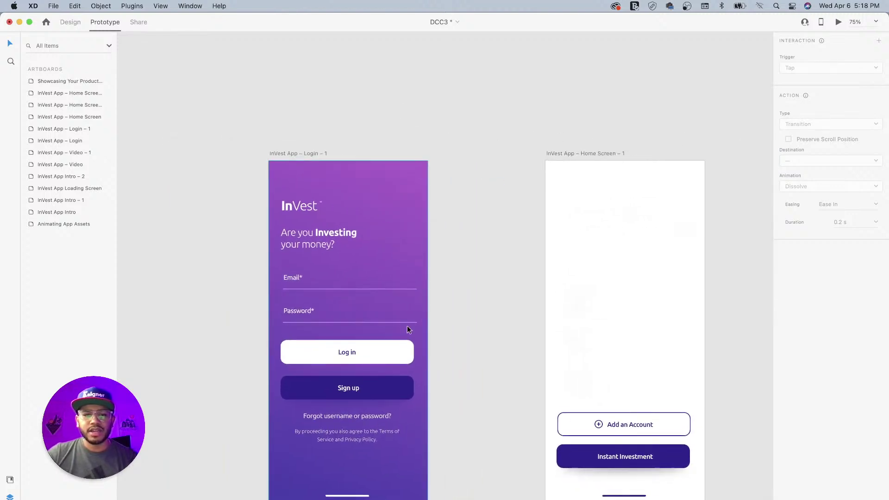
click(401, 359)
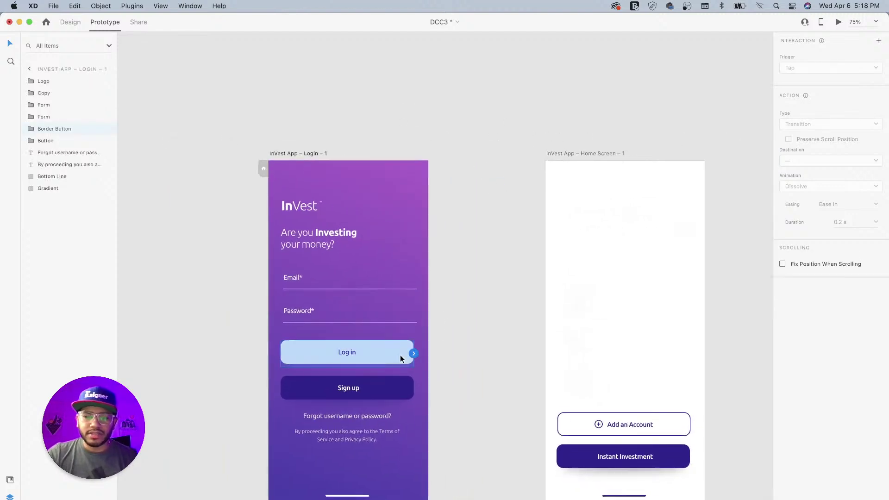
click(70, 22)
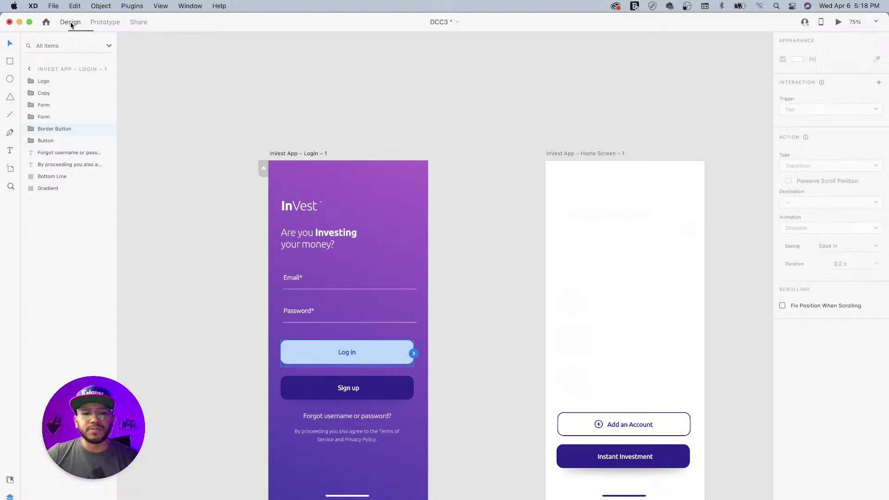
click(405, 136)
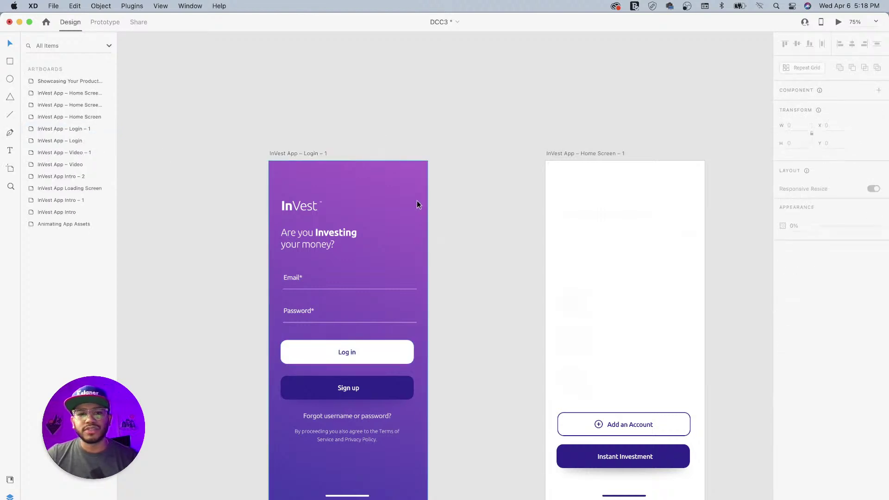
click(398, 392)
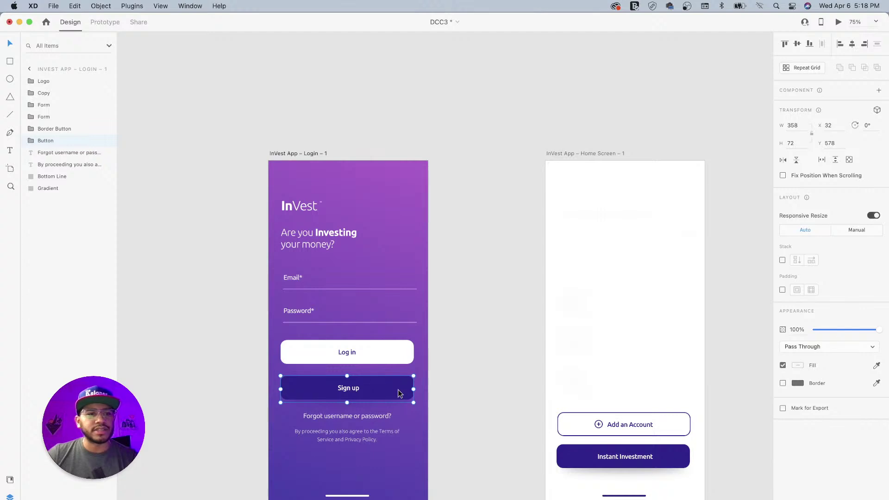
click(385, 350)
click(388, 389)
click(390, 363)
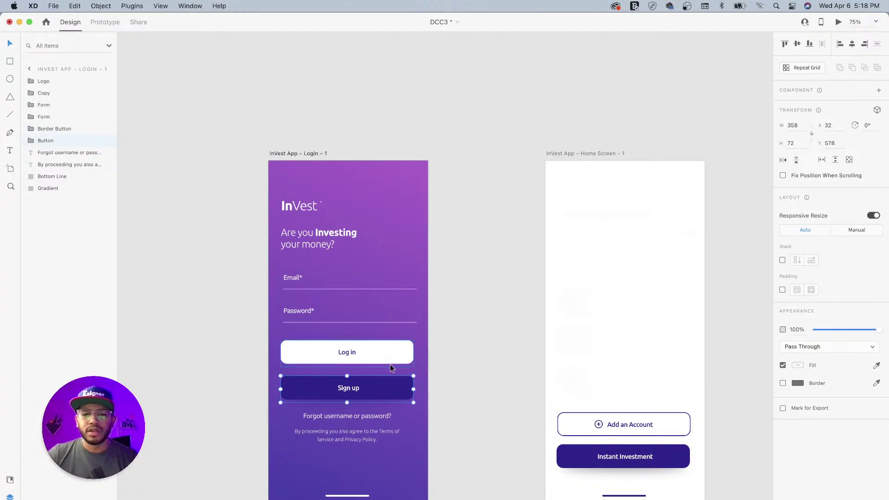
click(351, 387)
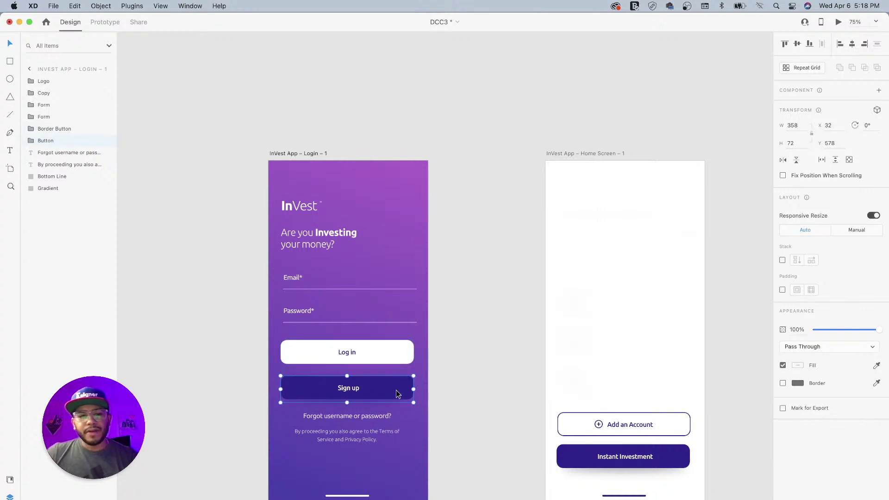
Convert the Log in button on the InVest App – Login – 1 artboard into a component and add a Hover State to it
click(388, 354)
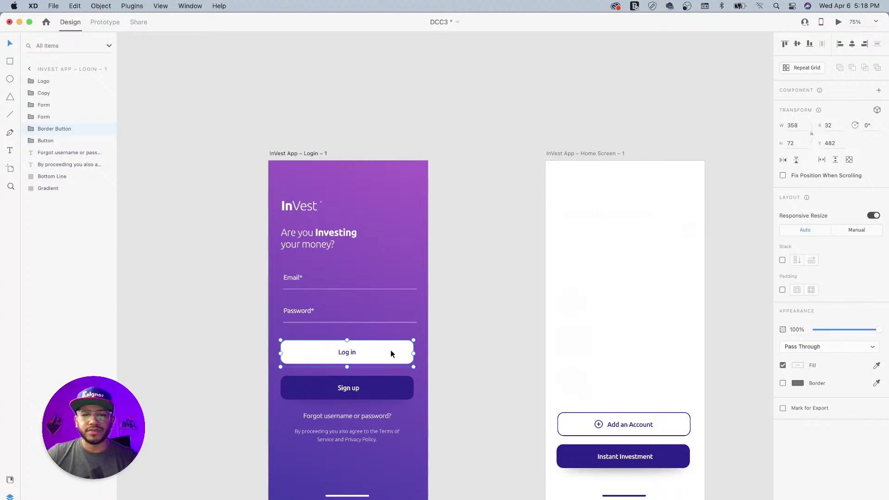
right_click(381, 353)
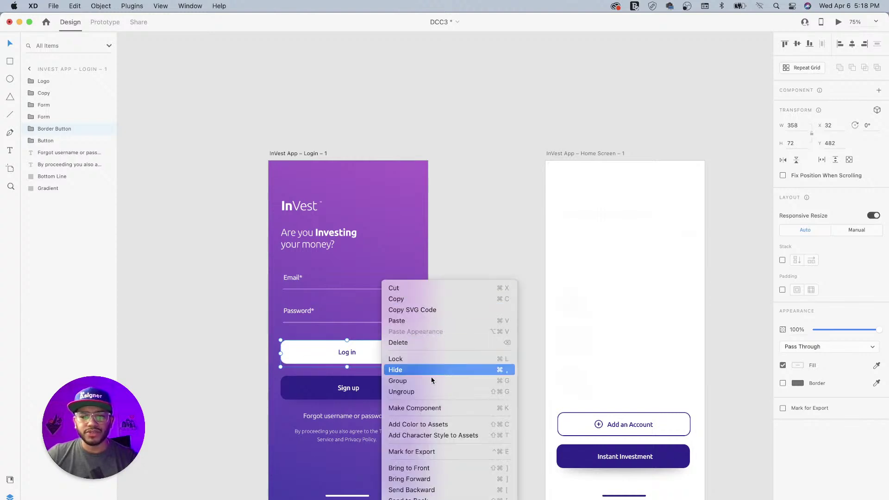
click(419, 408)
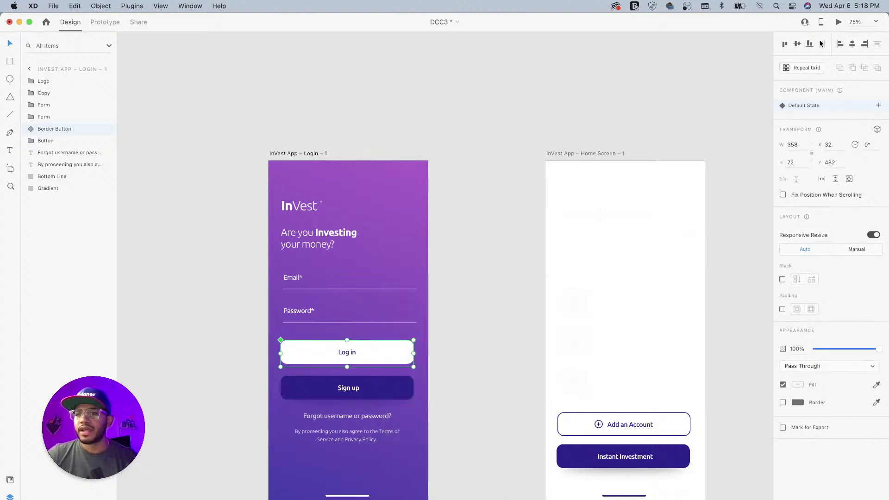
click(879, 106)
click(825, 127)
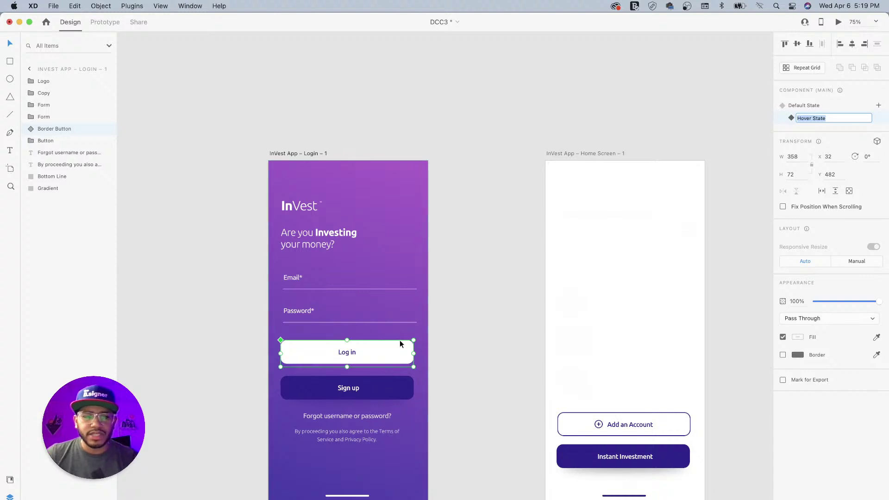
scroll(400, 343, right, 2)
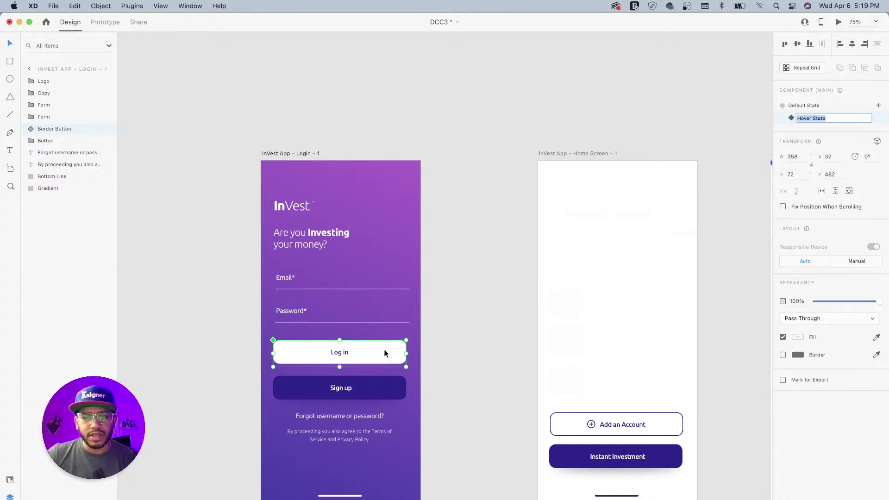
key(Return)
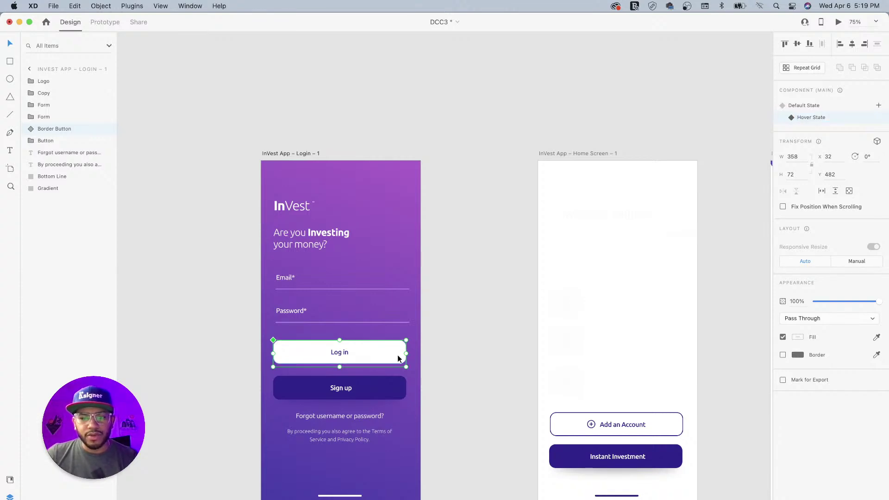
Fill the Log in button's background rectangle in the Hover State with the dark indigo sampled from the Sign up button
double_click(398, 355)
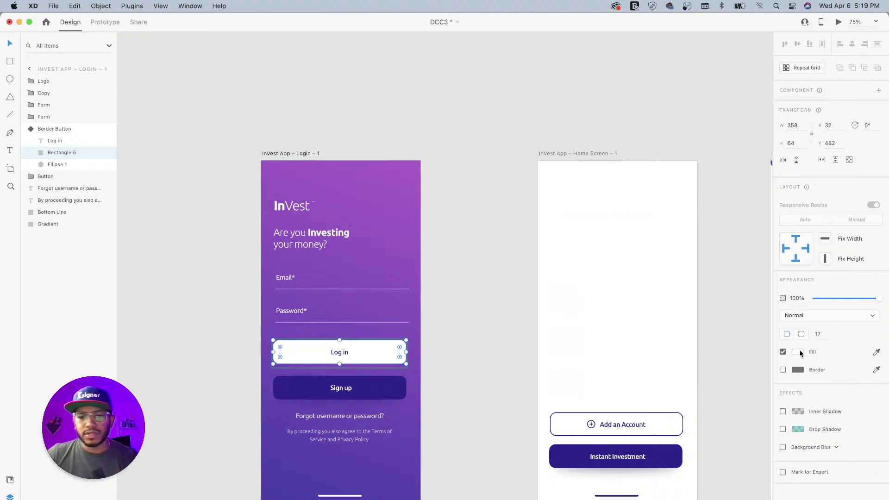
click(877, 351)
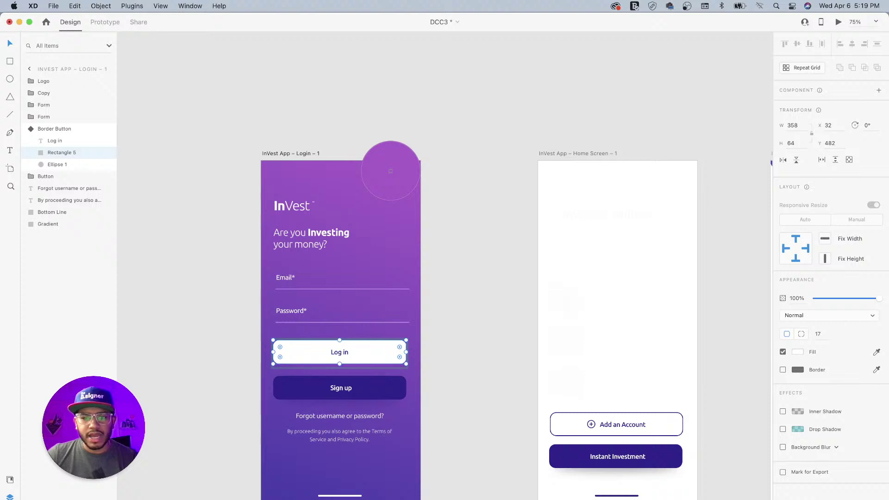
click(391, 171)
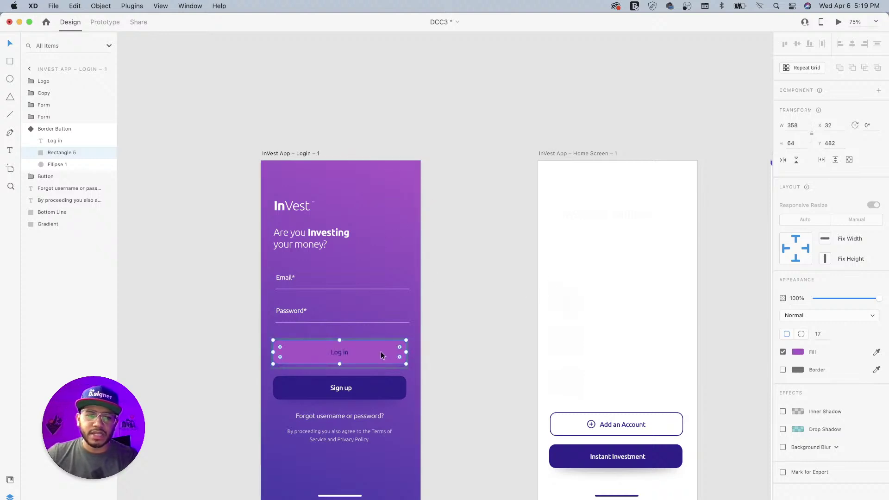
key(i)
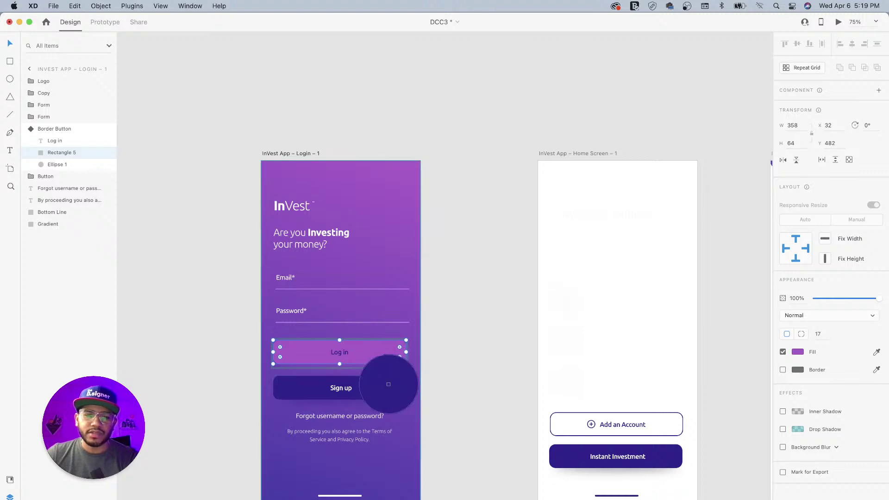
click(389, 384)
click(350, 353)
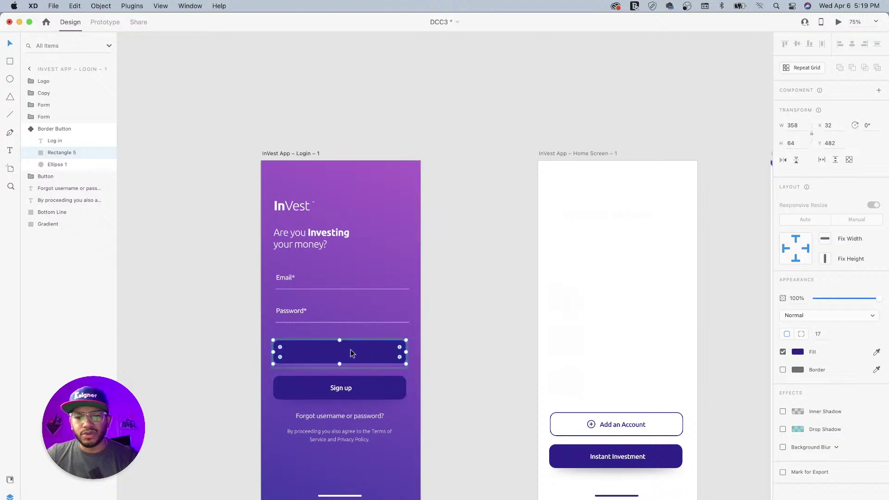
Lighten the hover-state rectangle's fill to the pale lavender #CAC3FF
click(798, 352)
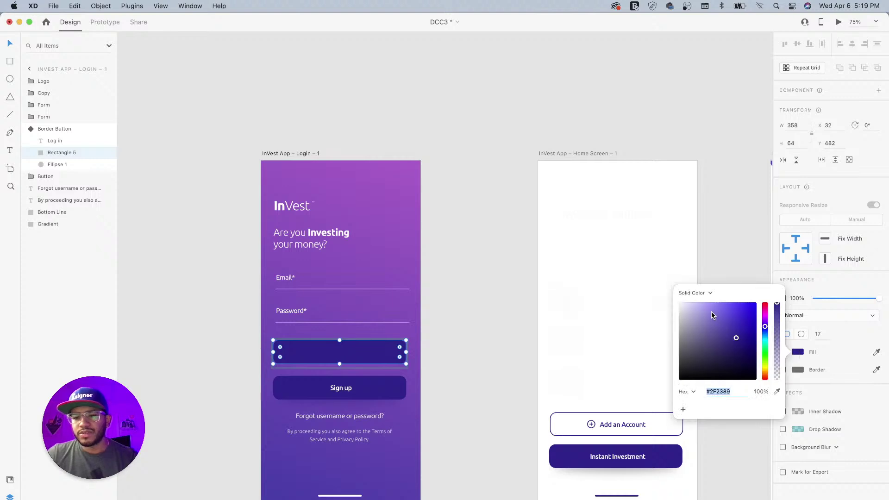
drag(703, 307, 703, 303)
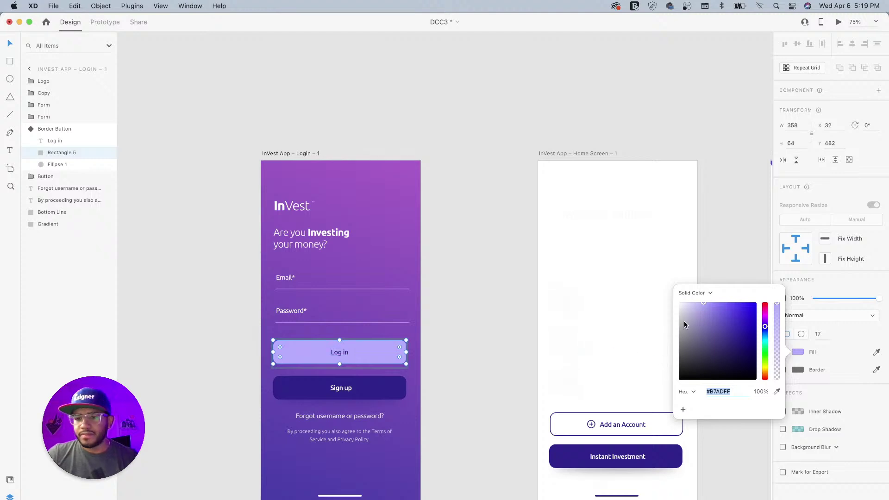
drag(700, 302, 697, 300)
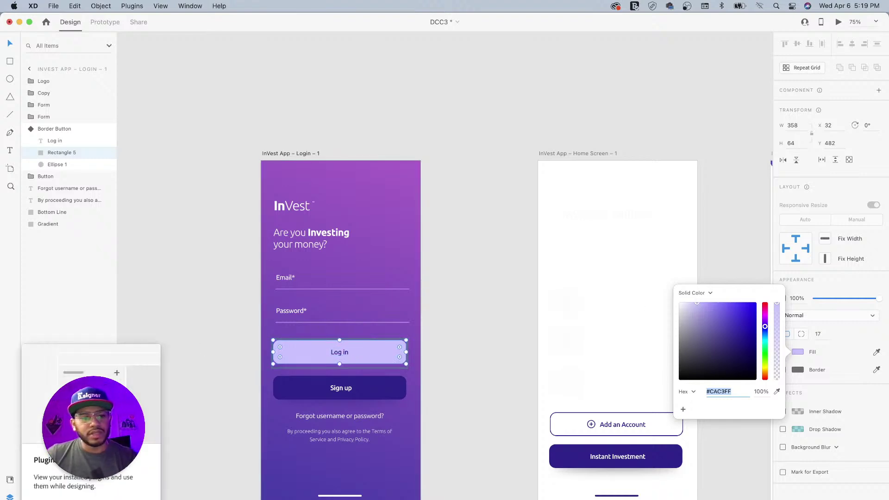
Search the Icons 4 Design plugin for "login" and insert the account-login icon into the button's Hover State
click(9, 480)
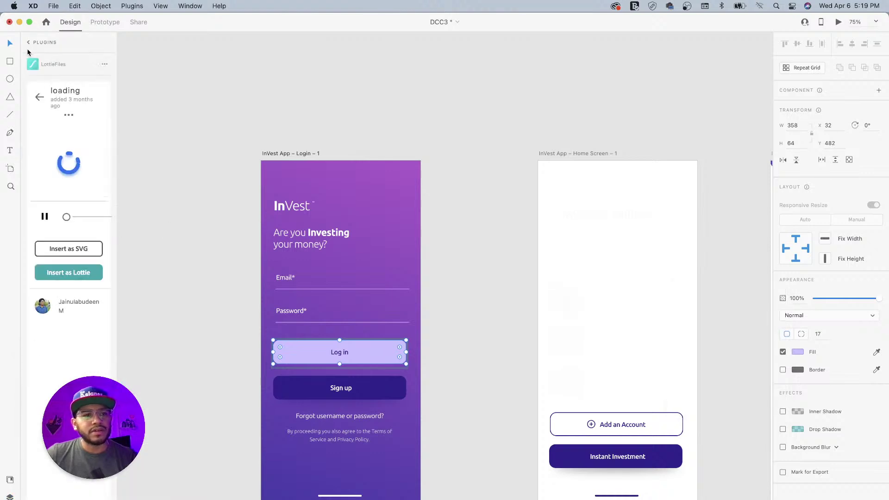
click(28, 42)
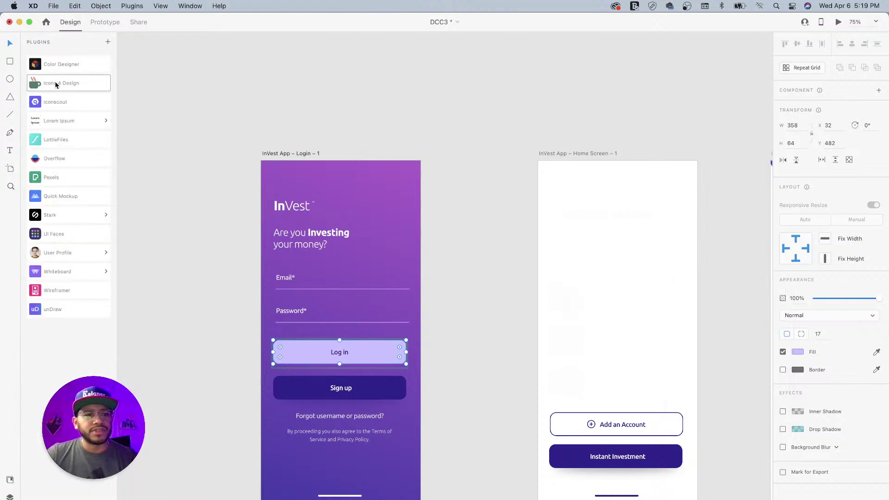
click(56, 84)
click(59, 92)
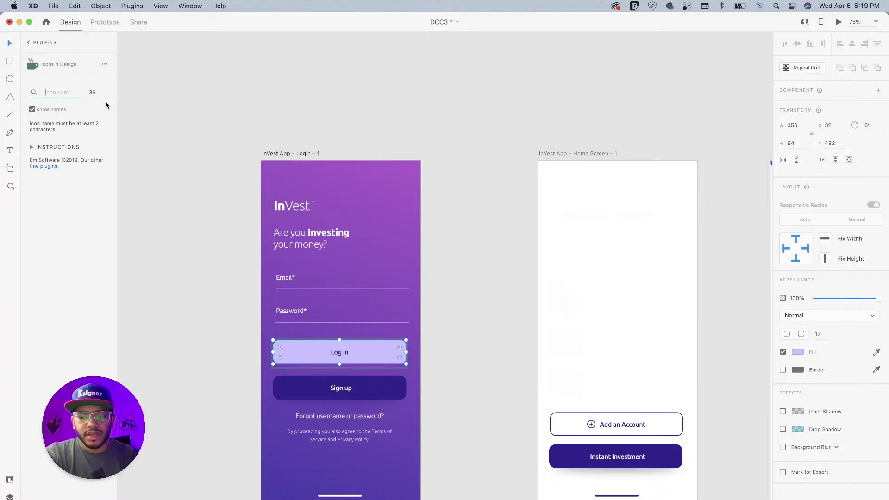
text(lo)
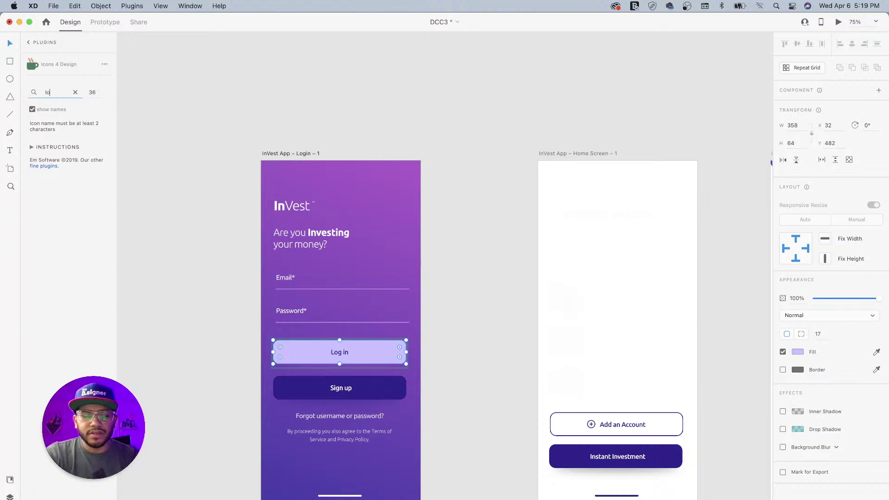
text(gin)
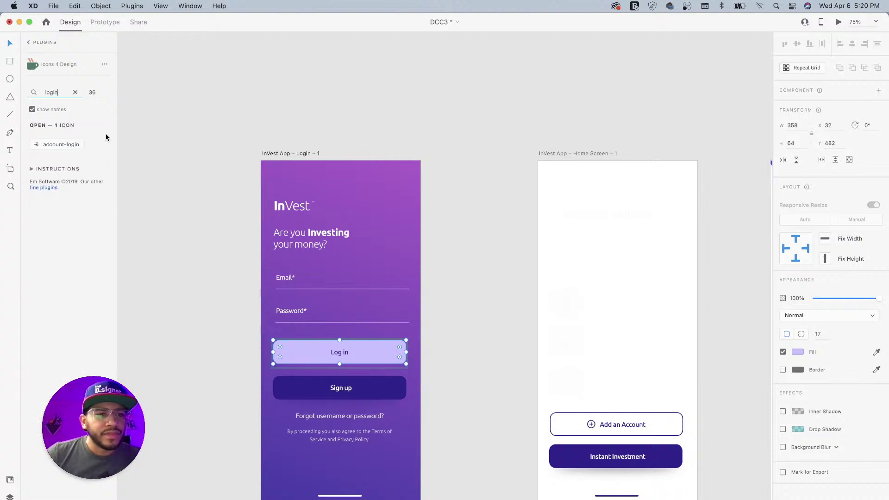
click(59, 146)
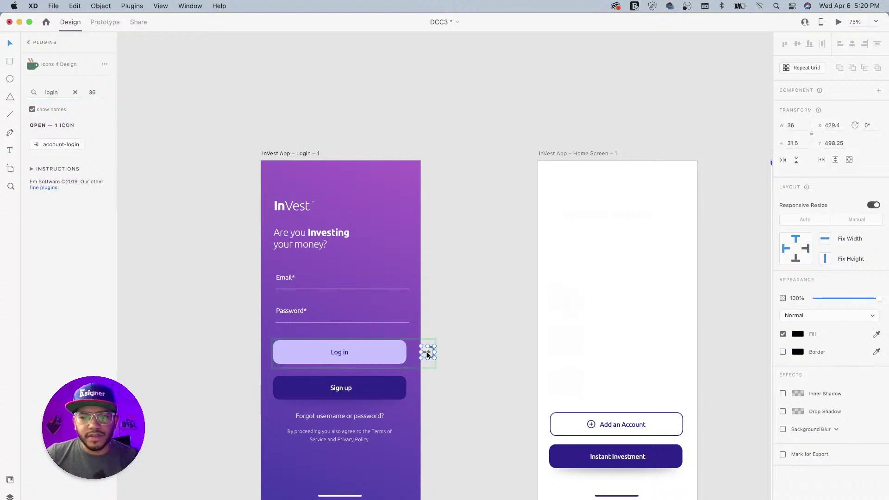
Move the account-login icon onto the button beside the Log in label and fill it with the label's dark indigo
drag(426, 352, 370, 351)
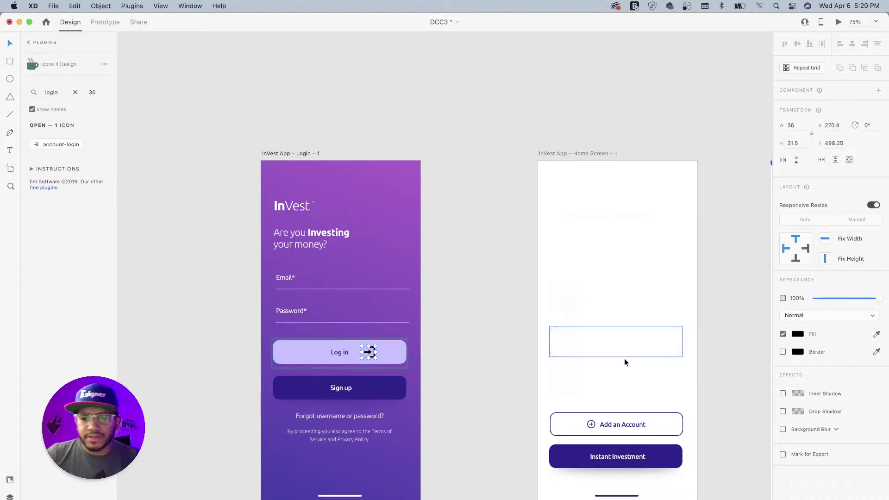
click(797, 333)
drag(695, 306, 590, 245)
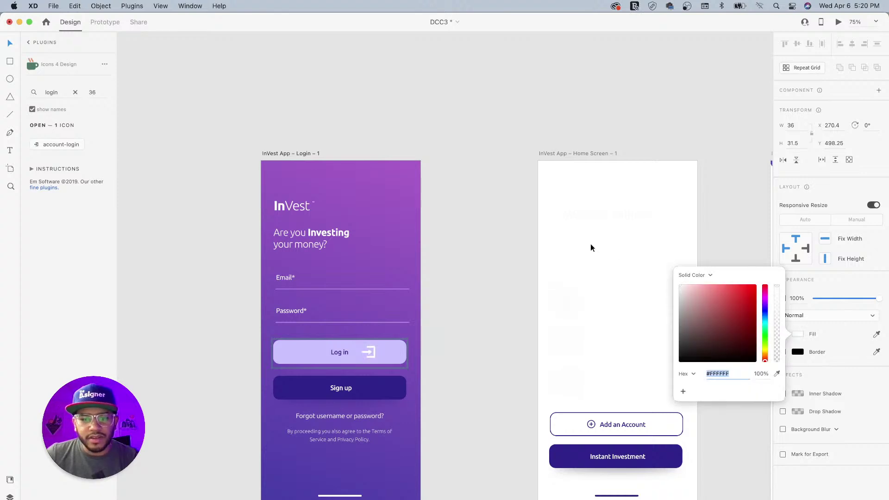
click(876, 334)
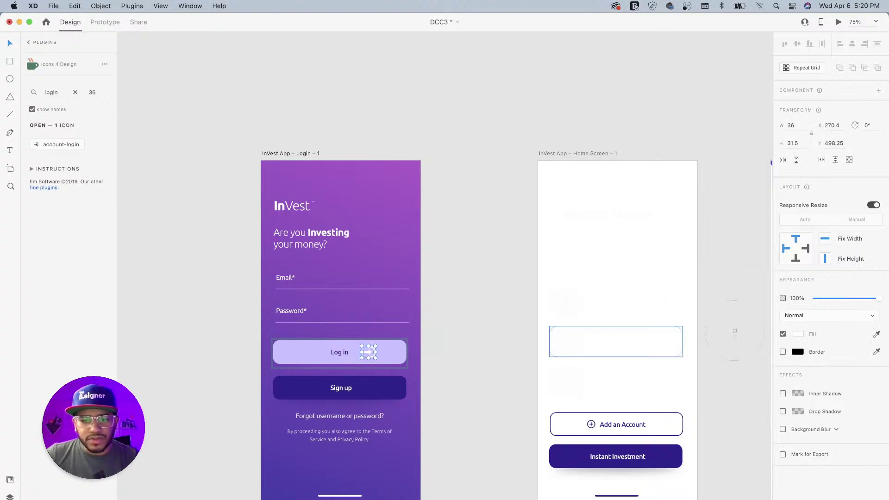
click(336, 353)
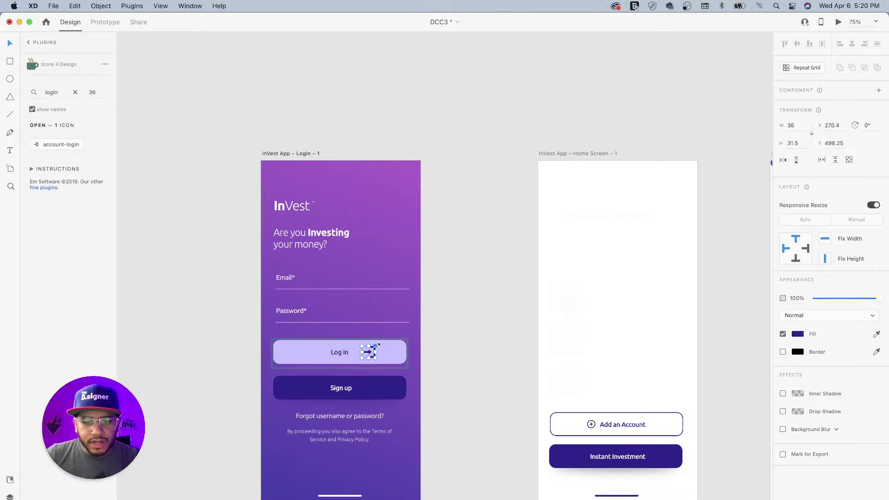
Shrink the icon to about 23 by 20 px and centre it together with the Log in label on the button
drag(377, 345, 375, 347)
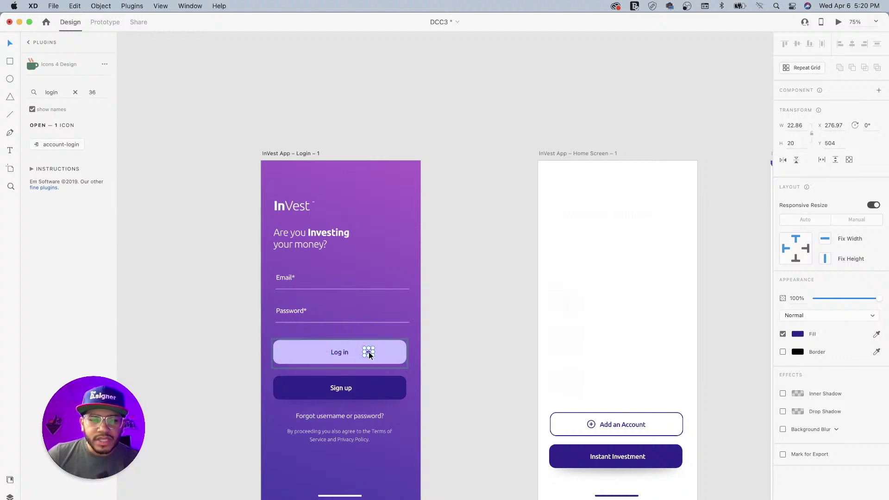
mouse_move(370, 355)
mouse_down()
mouse_move(325, 355)
mouse_move(367, 355)
mouse_move(358, 355)
mouse_up()
shift+click(346, 351)
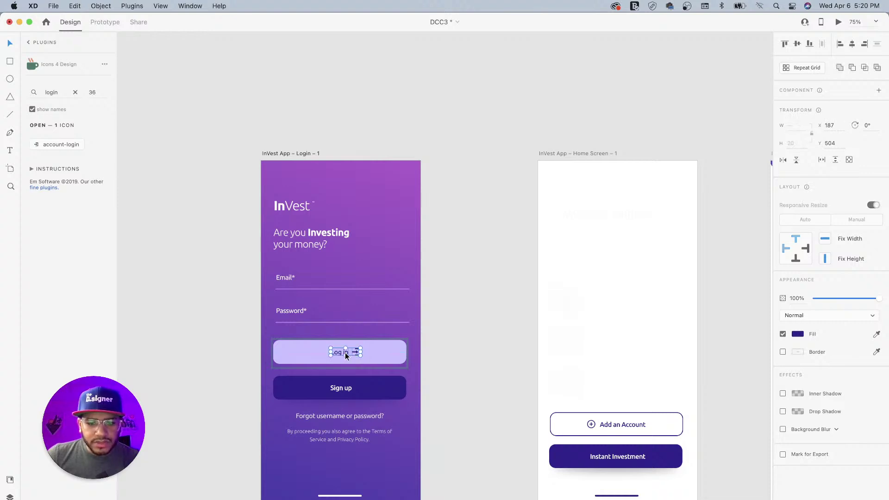
drag(343, 352, 339, 352)
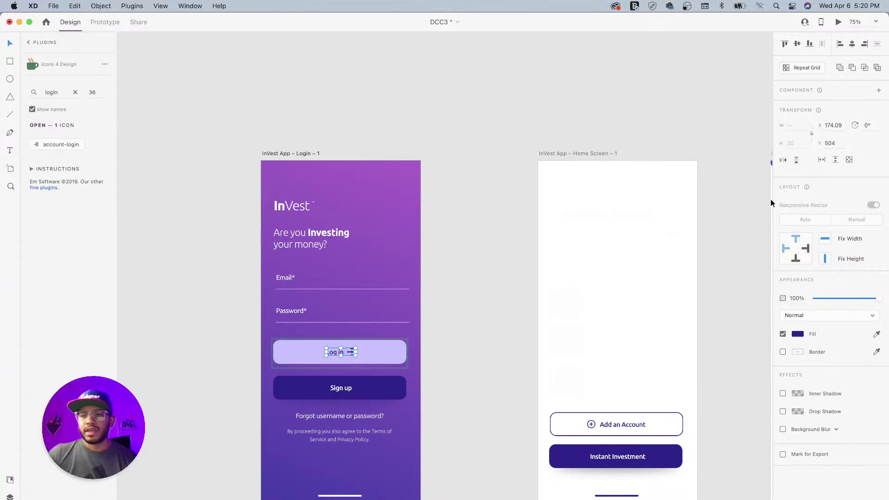
click(389, 354)
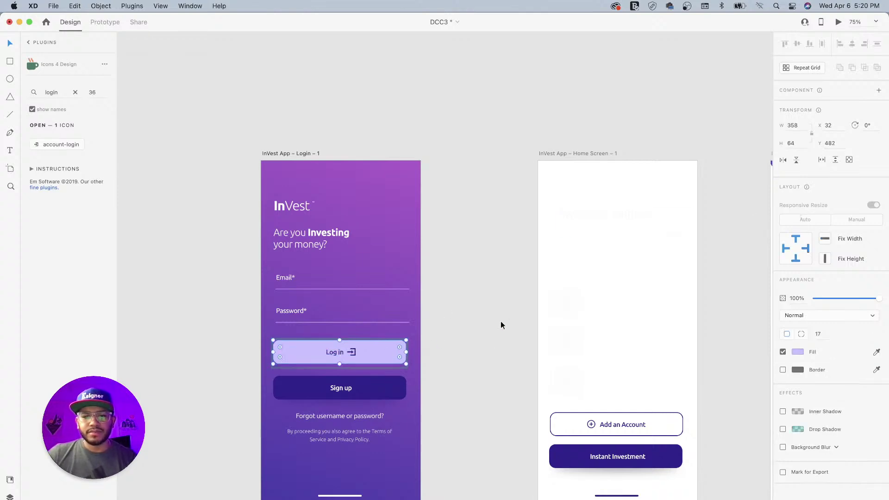
click(501, 321)
Compare the Log in button's Default State with its Hover State
click(398, 350)
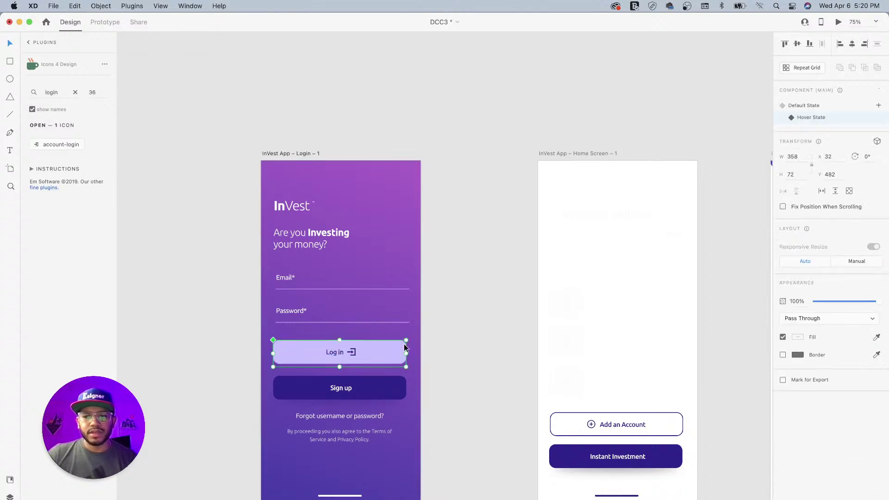
click(806, 106)
click(812, 117)
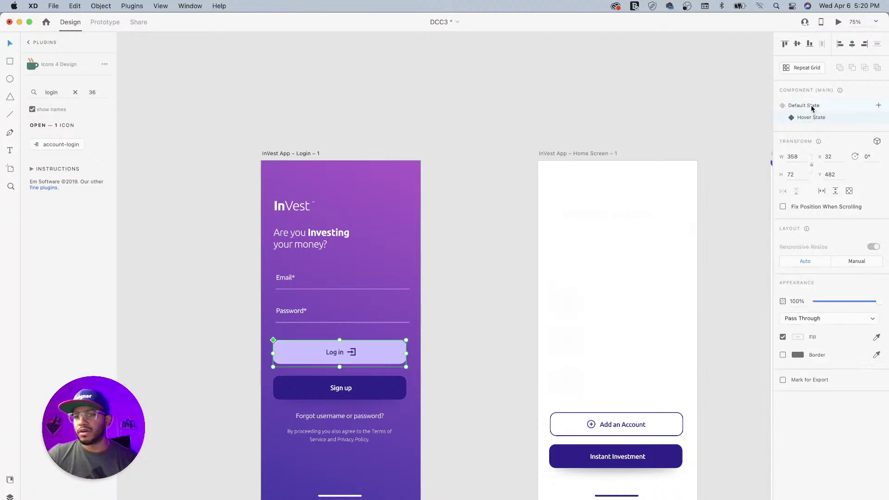
click(811, 106)
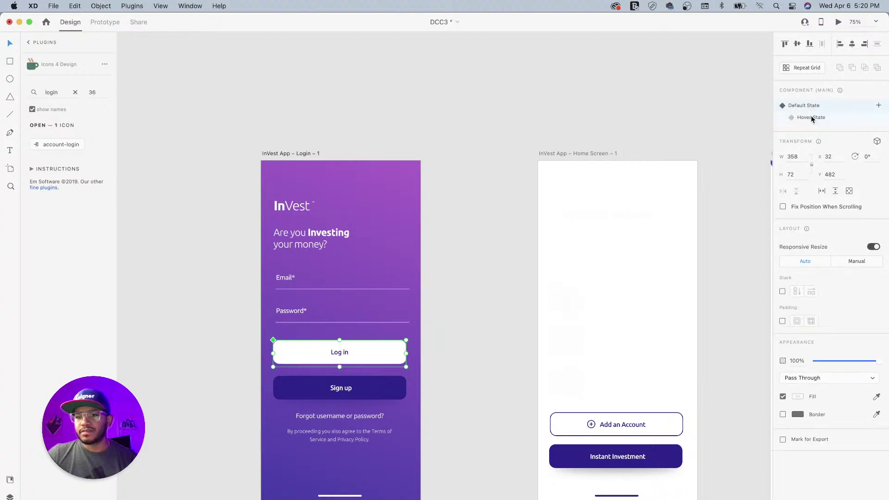
click(811, 118)
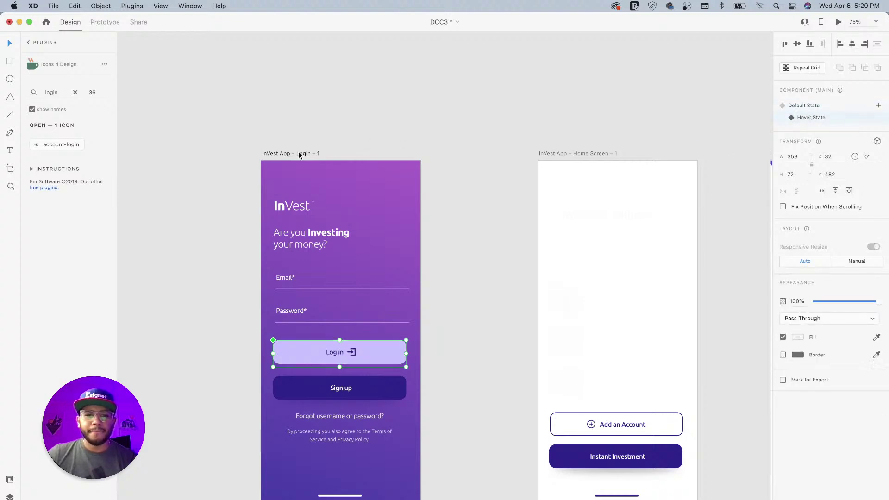
Preview the InVest App – Login – 1 artboard with the button left in its Hover State, and close the preview
click(298, 155)
click(839, 21)
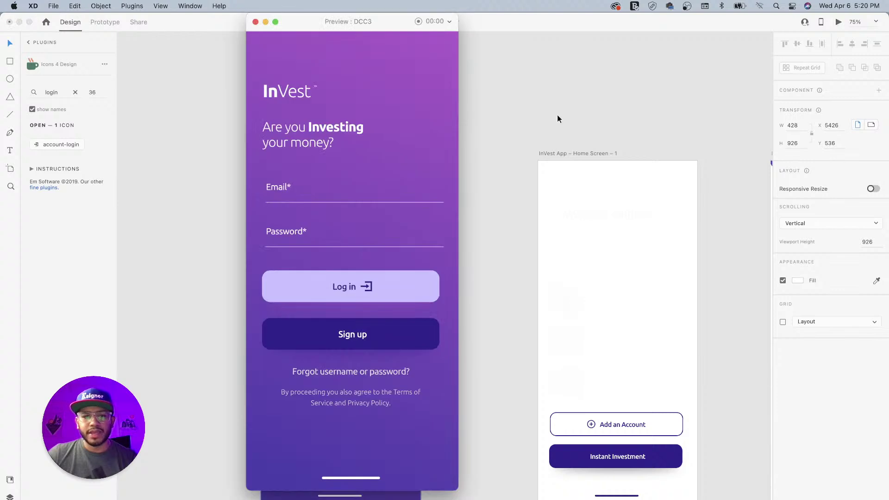
click(256, 22)
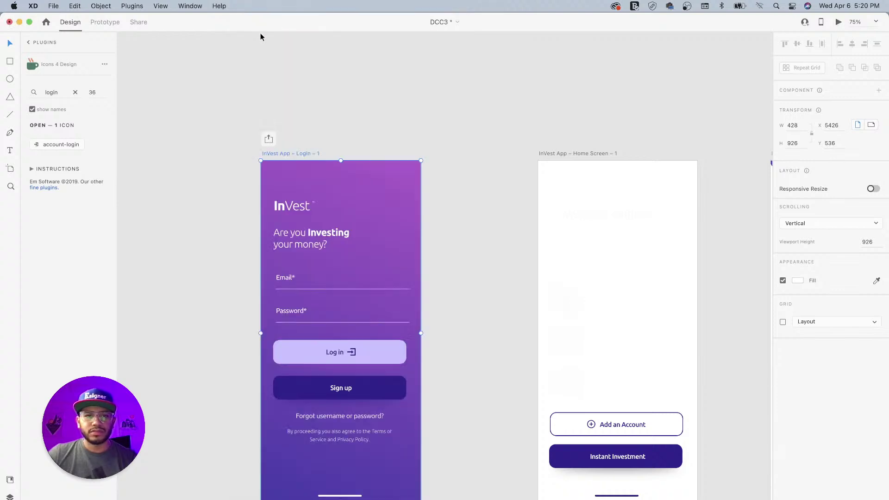
Switch the Log in button back to its Default State and test its hover effect in a preview of the login artboard
click(390, 355)
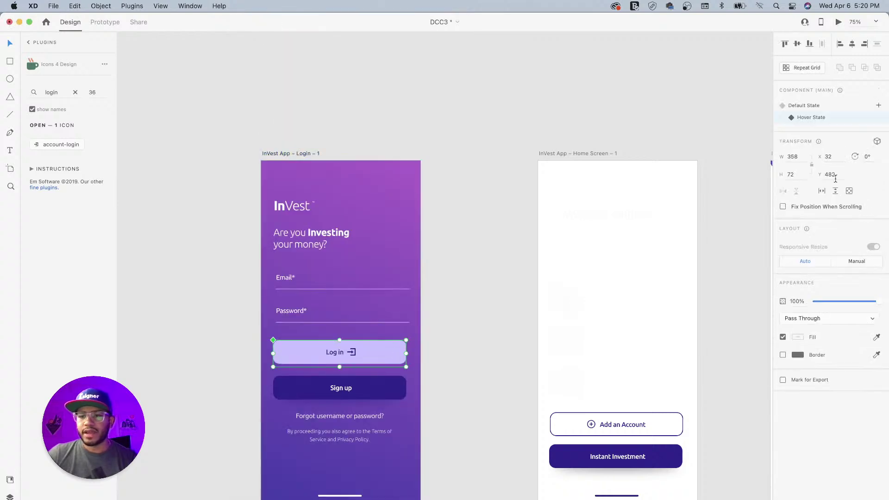
click(804, 109)
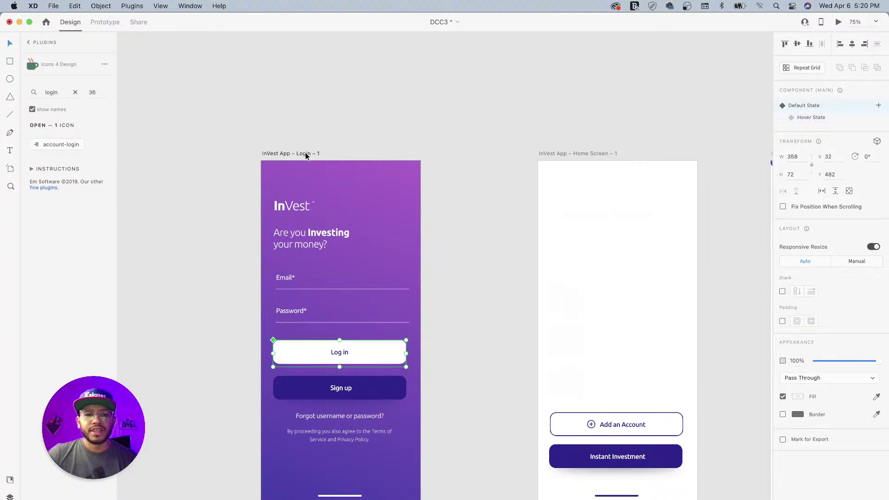
click(307, 153)
click(839, 22)
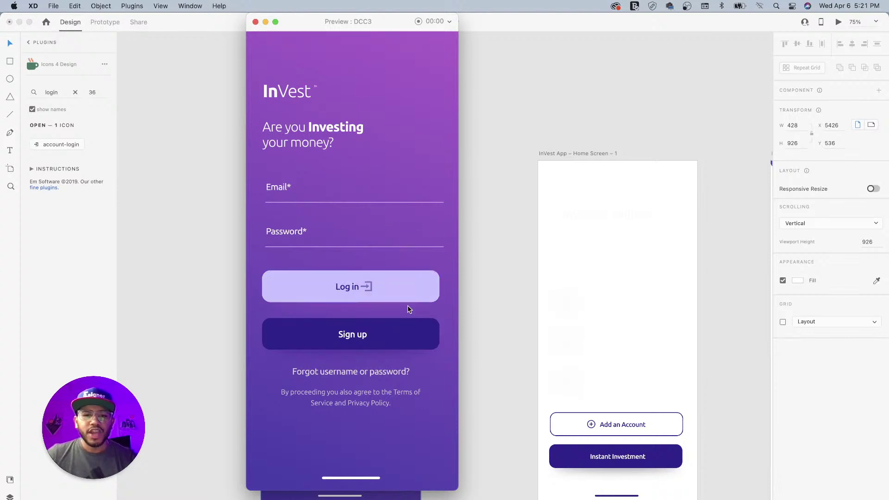
click(255, 22)
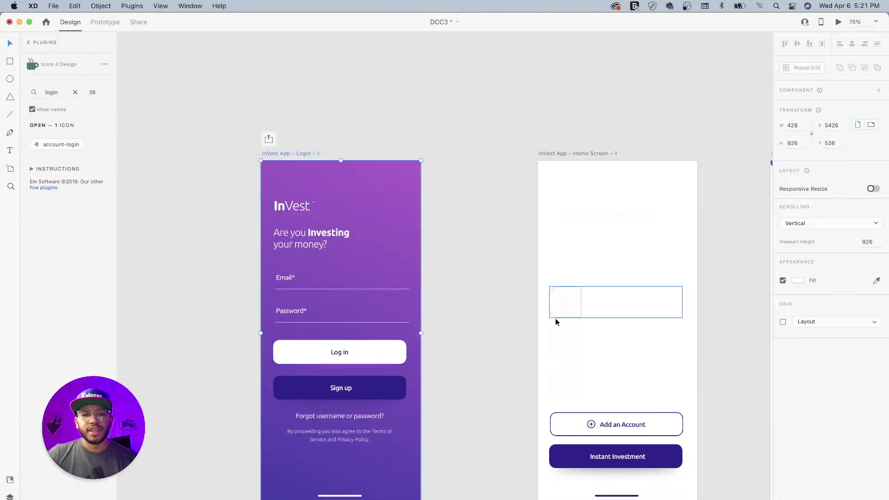
Switch to Prototype mode and show the connection leaving the InVest App Loading Screen artboard
click(476, 164)
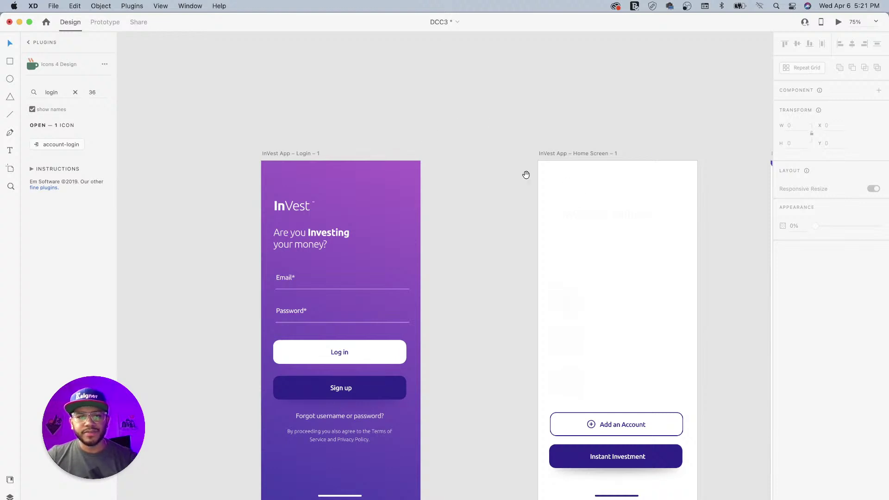
drag(460, 189, 619, 184)
drag(289, 197, 515, 261)
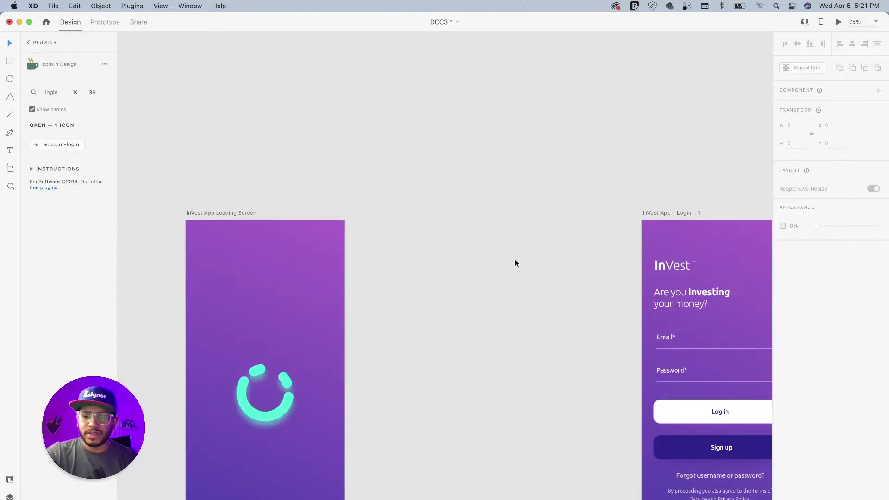
key(super+minus)
key(super+minus)
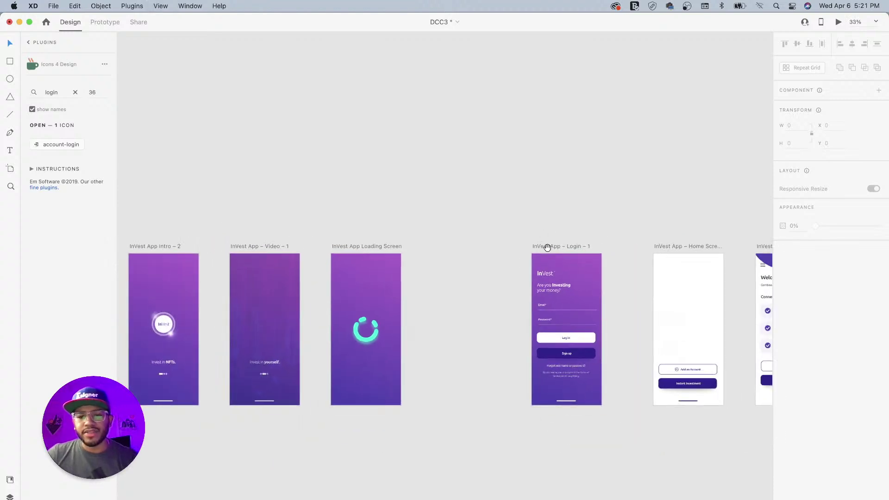
drag(617, 225, 553, 237)
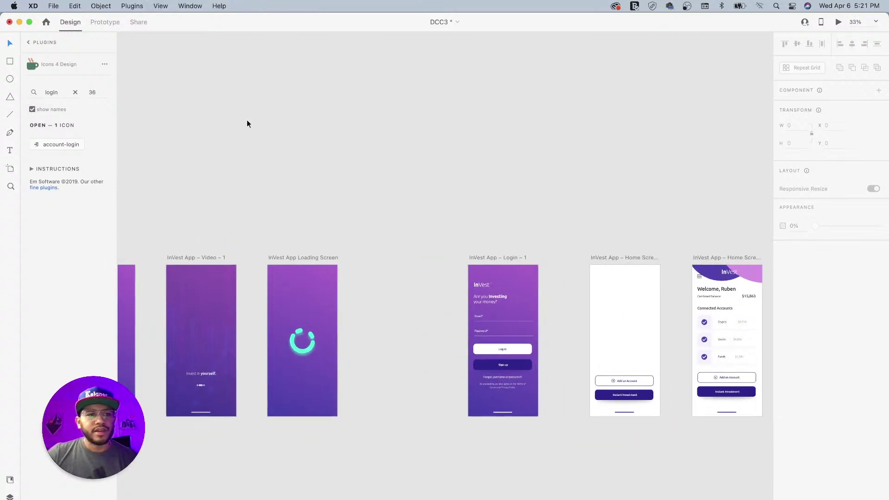
click(107, 24)
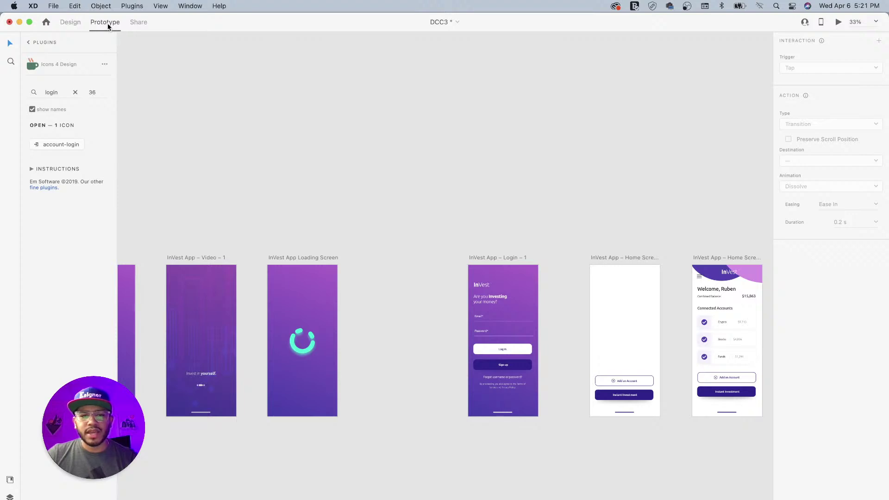
click(304, 256)
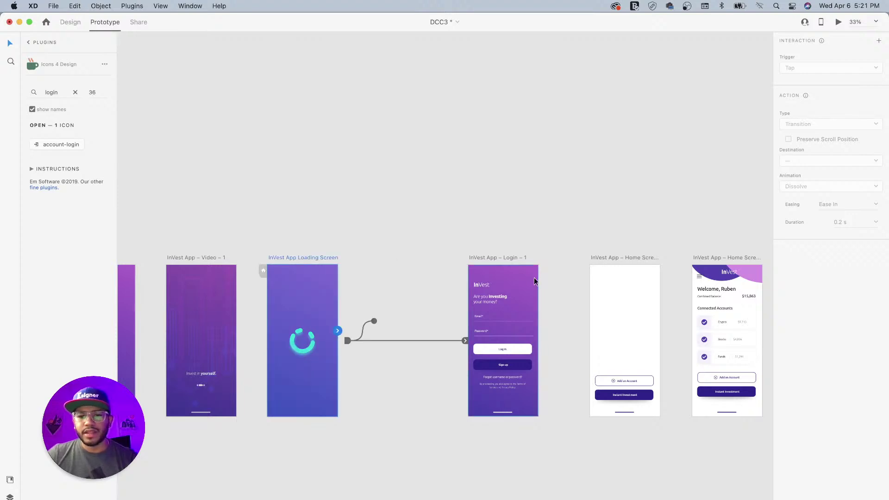
Link the InVest App – Login – 1 artboard to InVest App – Home Screen – 1 with a Tap trigger
click(506, 257)
drag(561, 266, 406, 260)
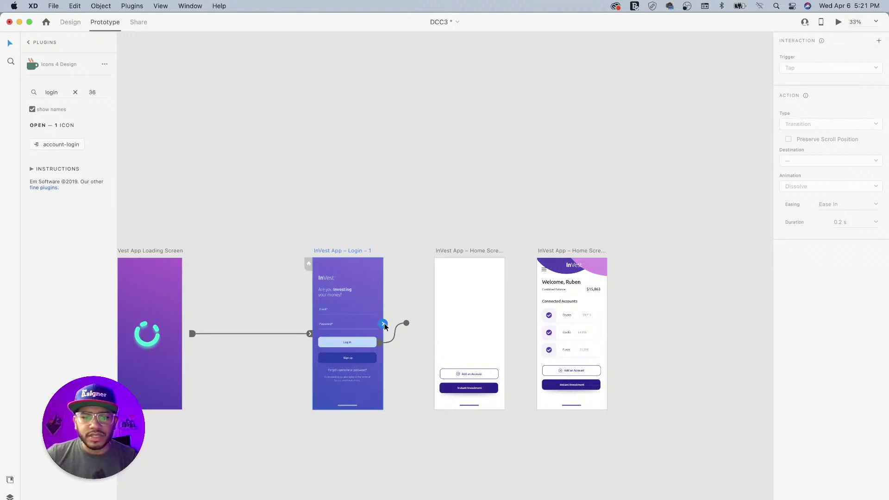
drag(385, 323, 436, 300)
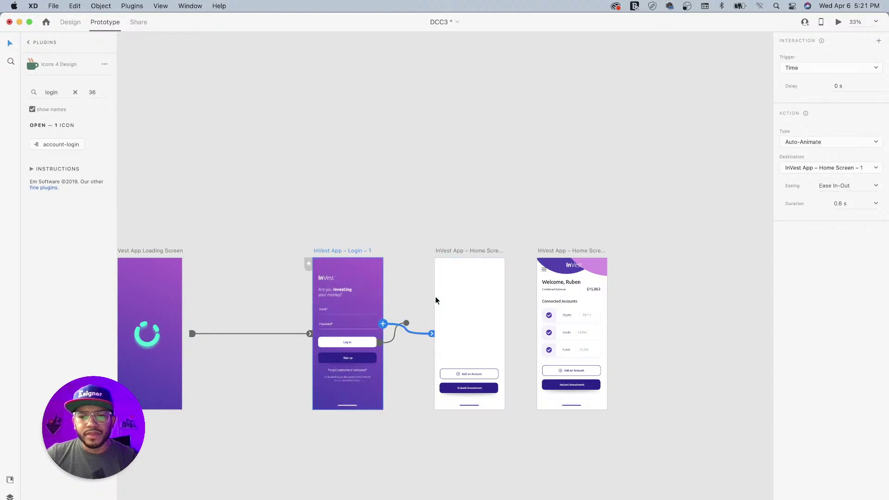
click(814, 68)
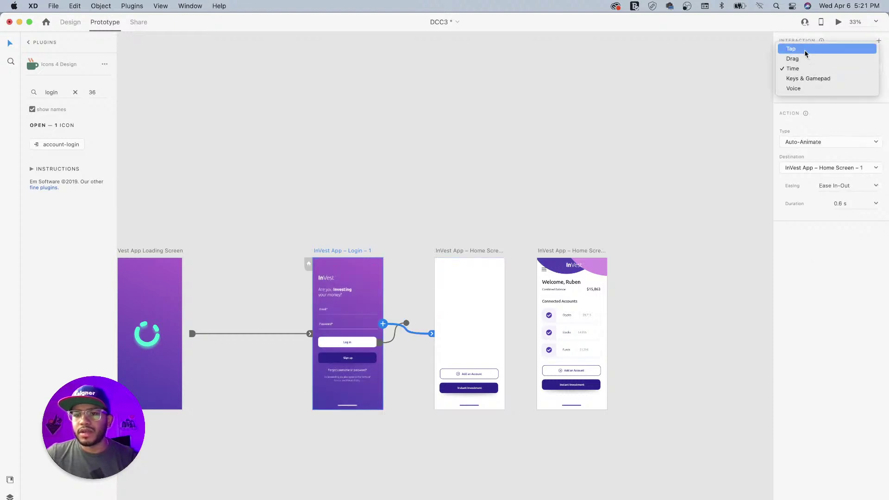
click(801, 51)
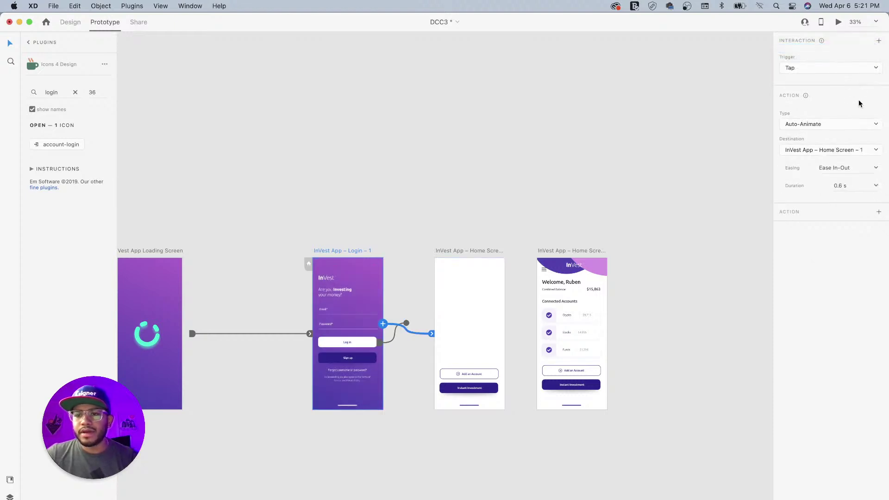
Make the login artboard's action a Transition to InVest App – Home Screen – 1 with animation None
click(835, 124)
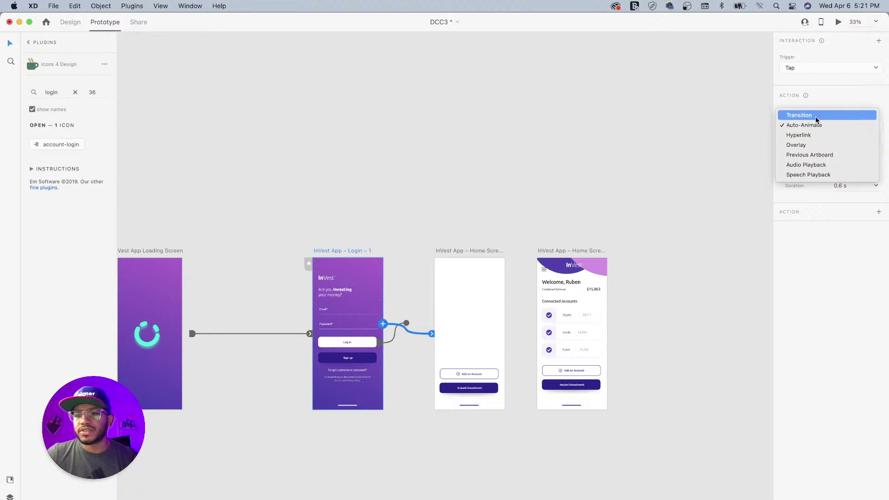
click(811, 115)
click(823, 166)
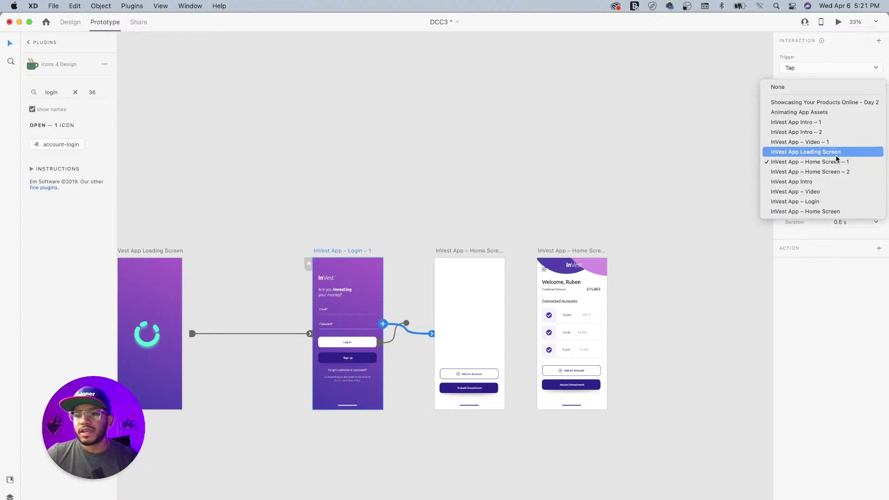
click(847, 163)
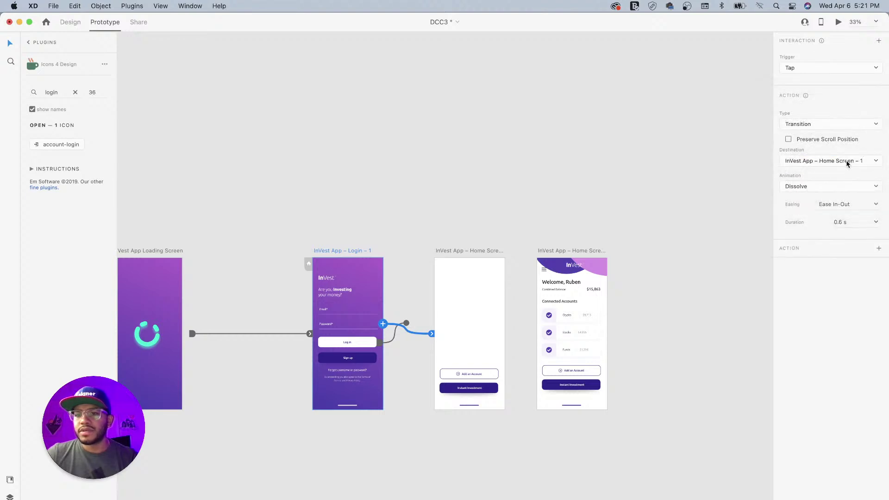
click(827, 187)
click(821, 178)
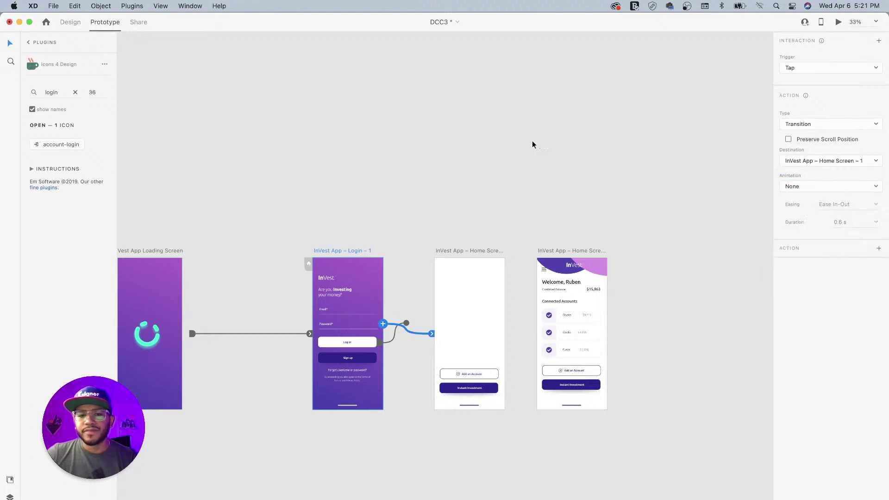
Preview the login artboard, test the tap through to the home screen, and close the preview
click(839, 21)
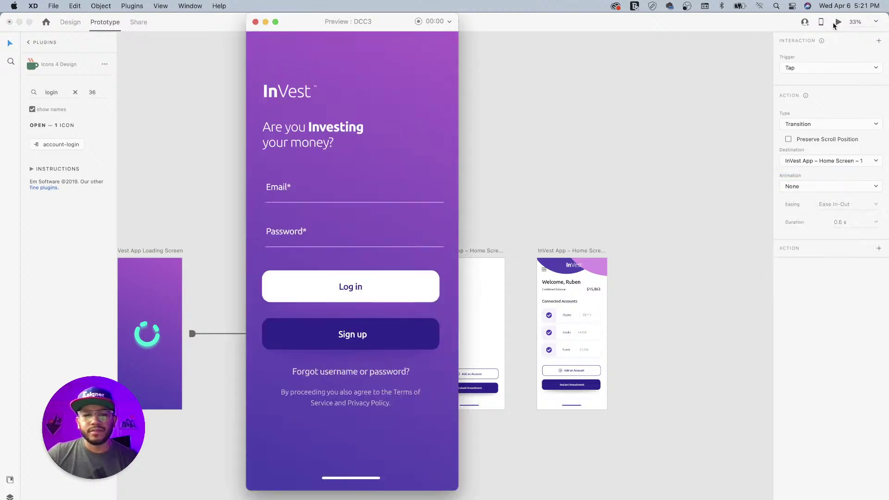
click(392, 245)
click(404, 149)
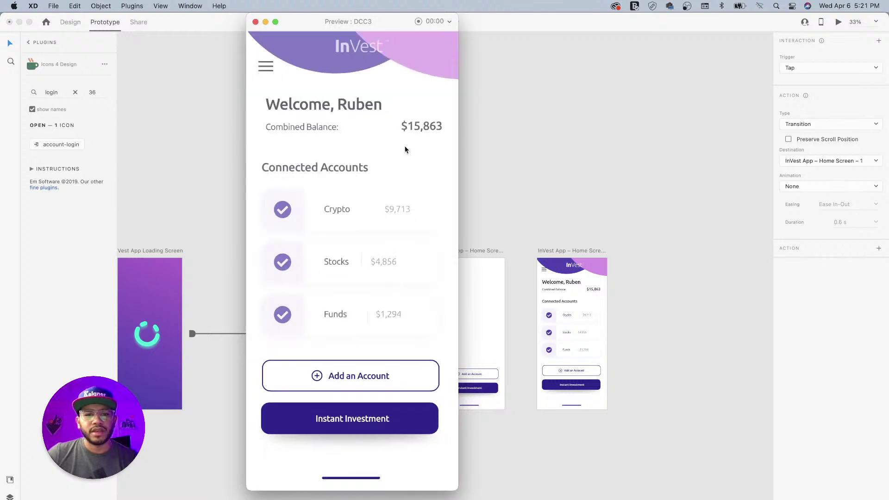
click(256, 22)
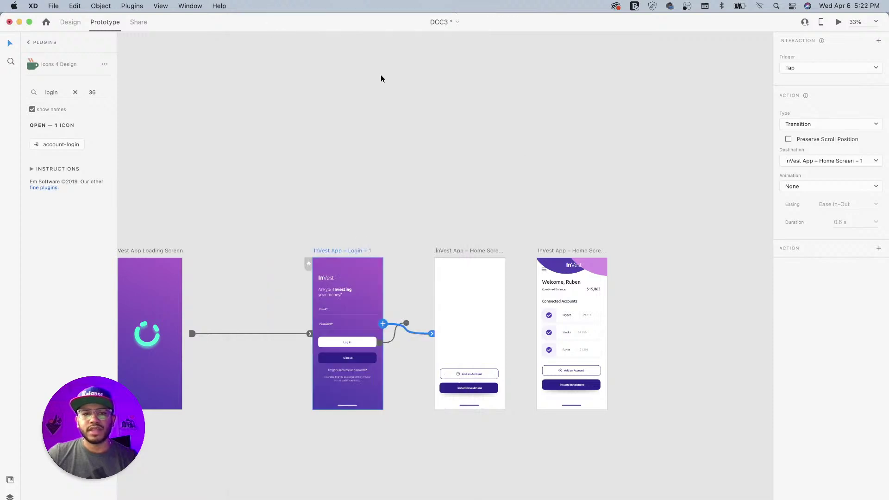
Look over the row of artboards and examine the interaction settings of InVest App Intro – 1
click(493, 207)
scroll(514, 201, left, 10)
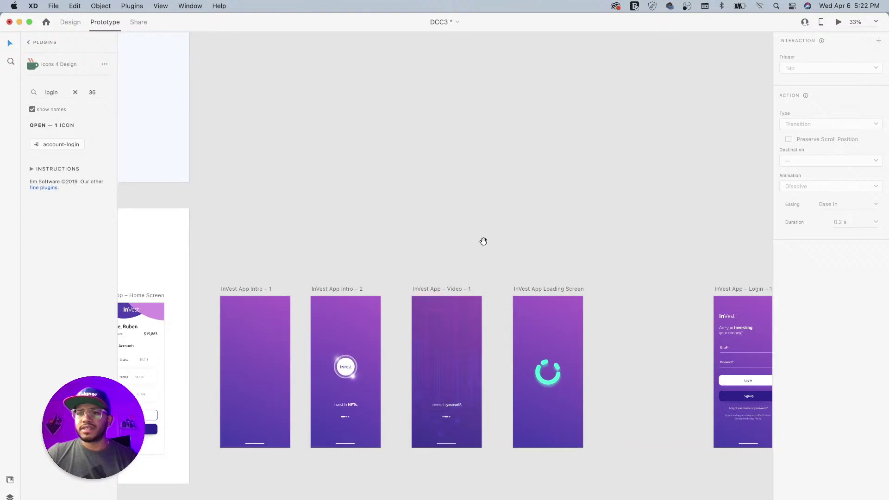
drag(483, 241, 575, 228)
drag(471, 244, 353, 242)
click(279, 265)
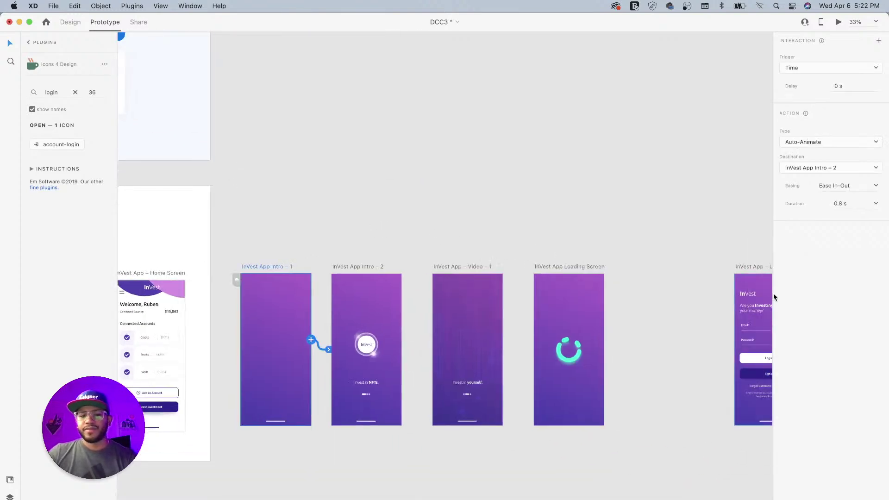
click(491, 234)
scroll(551, 244, right, 10)
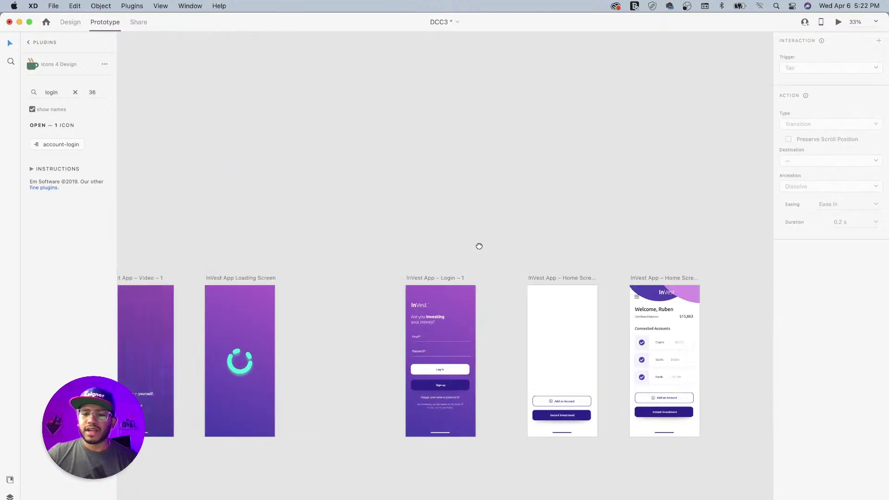
drag(479, 246, 526, 259)
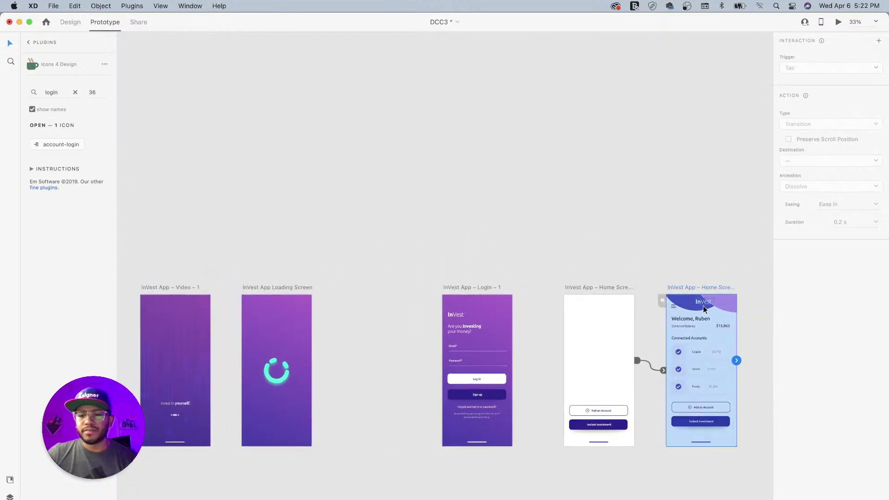
Link the final home screen artboard back to InVest App Intro – 1 with a Tap Transition using the Push Right animation
scroll(637, 250, left, 3)
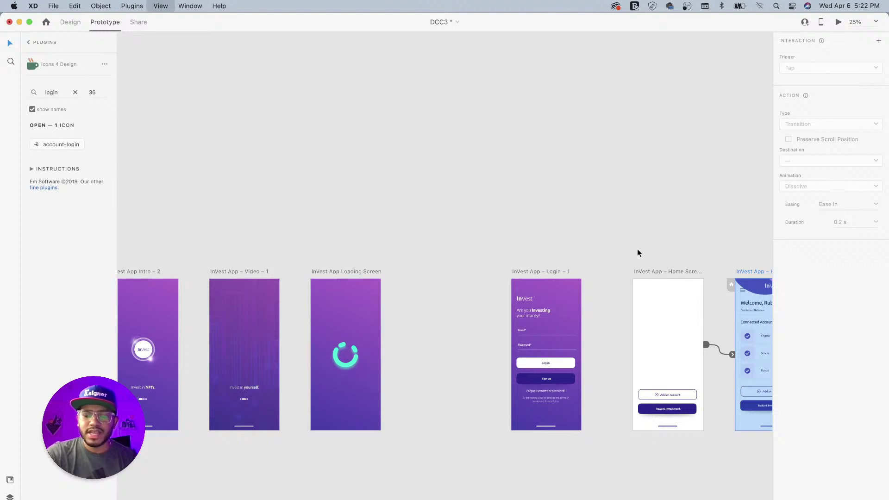
key(super+minus)
drag(648, 367, 664, 369)
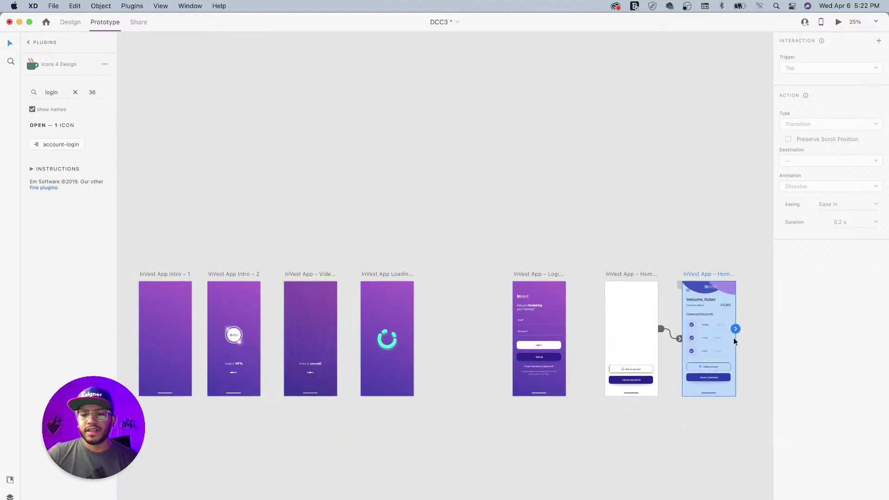
drag(735, 328, 179, 381)
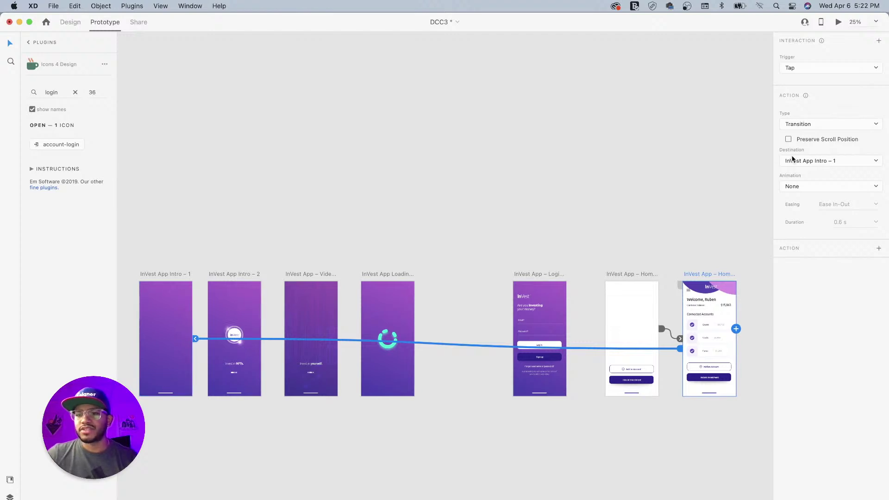
click(813, 188)
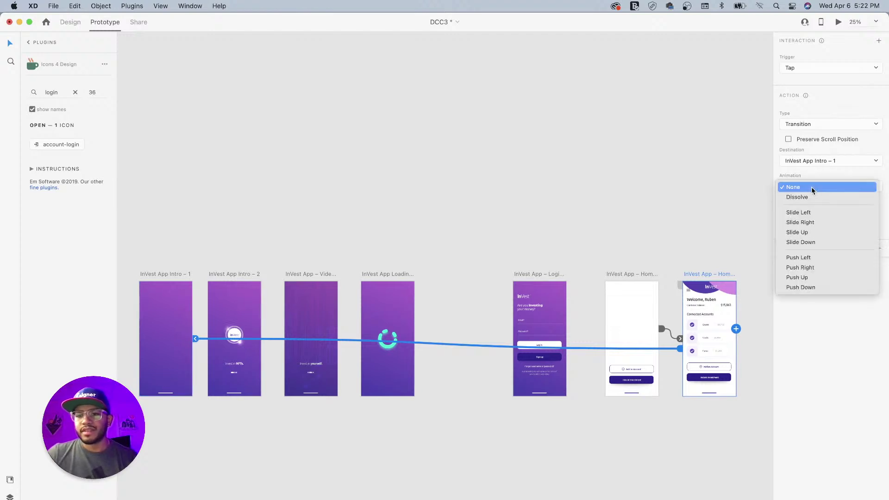
click(813, 268)
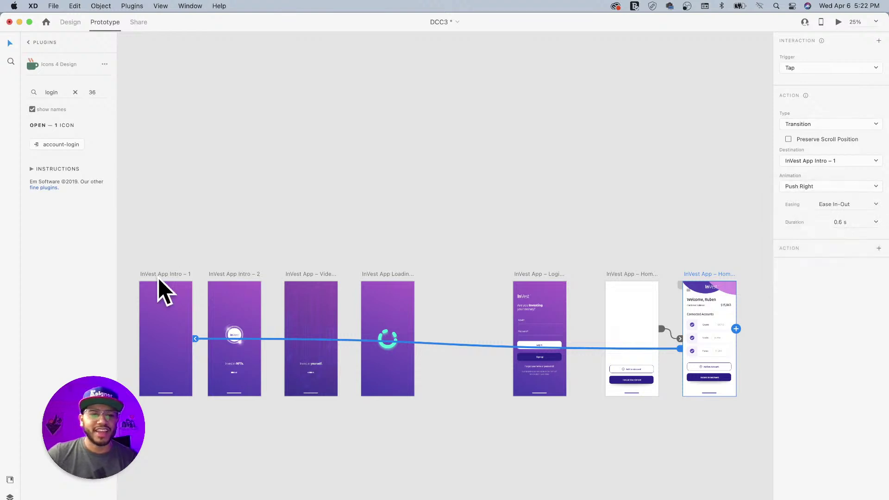
Preview the prototype starting from InVest App Intro – 1, and close the preview
click(168, 272)
scroll(165, 246, left, 5)
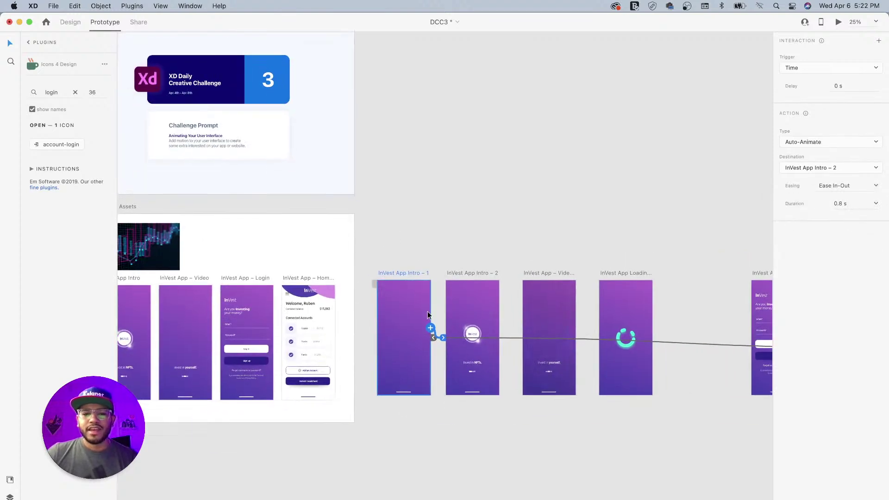
click(837, 21)
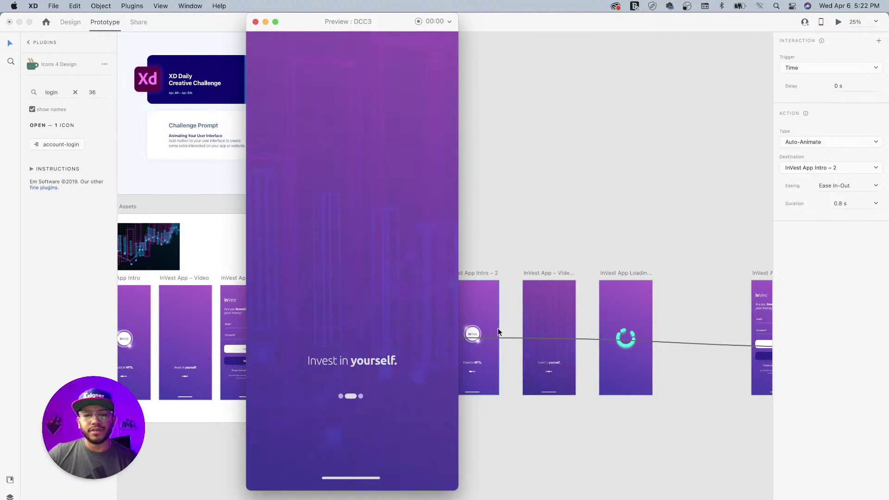
click(255, 21)
Link the InVest App – Video – 1 artboard to the InVest App Loading Screen with a Tap Transition
click(592, 287)
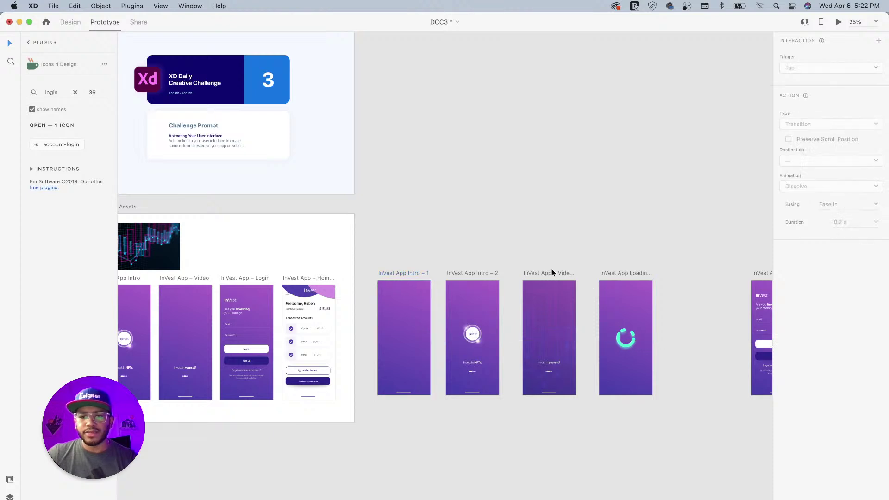
click(549, 271)
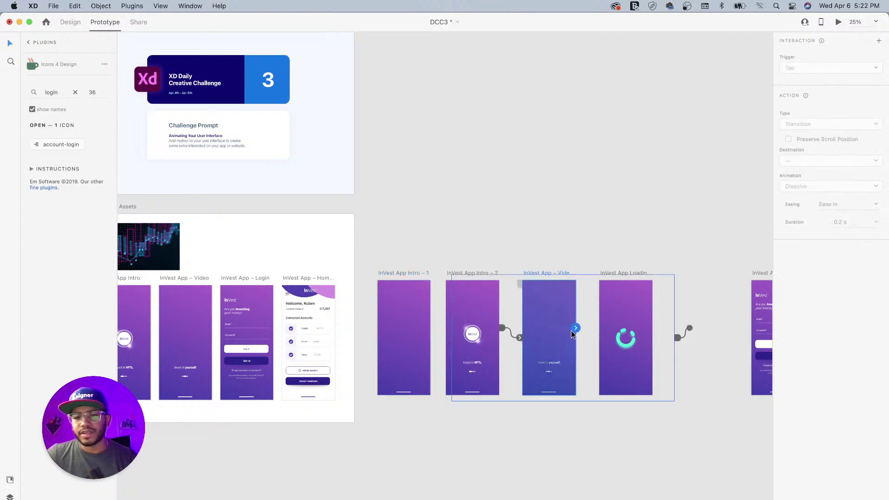
drag(578, 327, 604, 314)
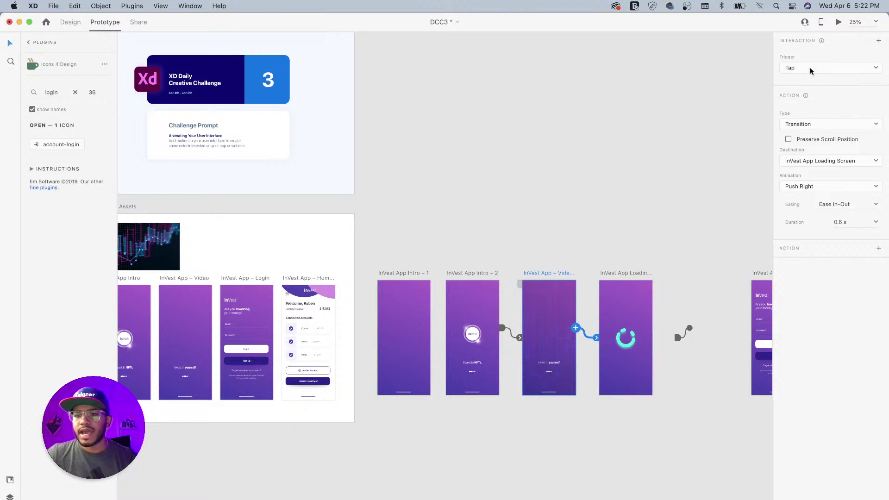
click(831, 162)
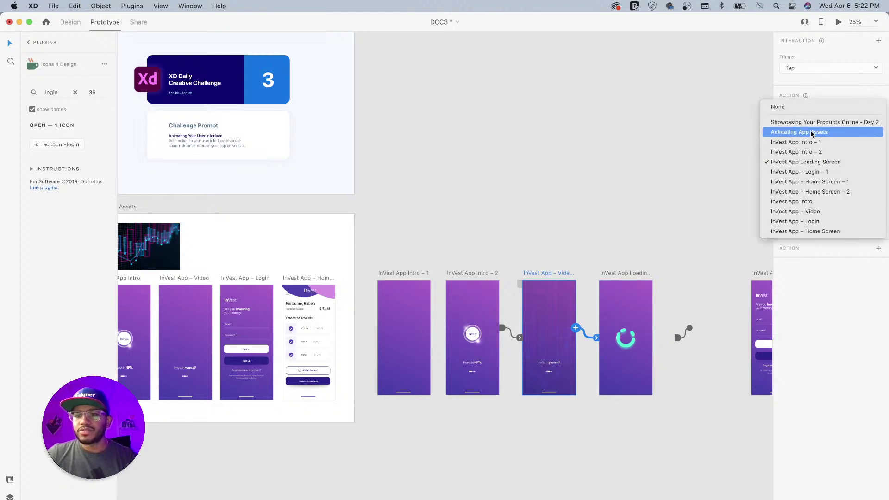
click(830, 111)
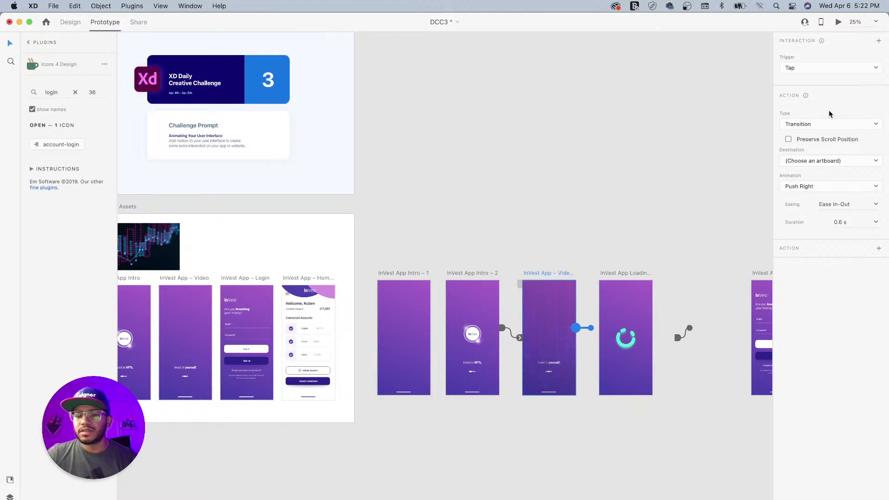
key(super+z)
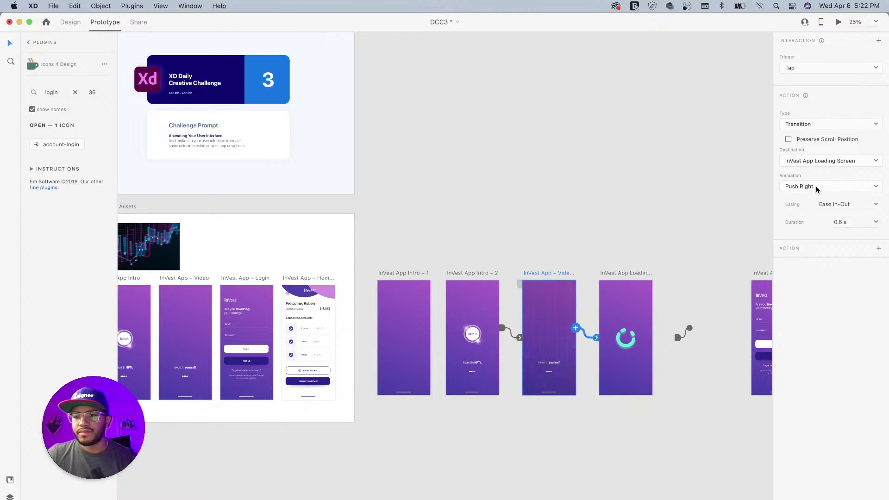
Set the animation of the video artboard's transition to None
click(816, 185)
click(807, 107)
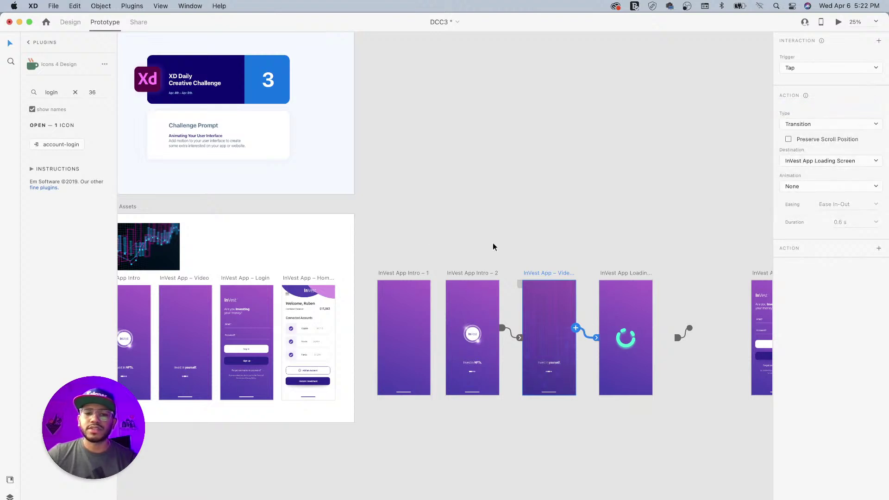
Preview the whole prototype flow from InVest App Intro – 1 through the login and home screens, and close the preview
click(413, 274)
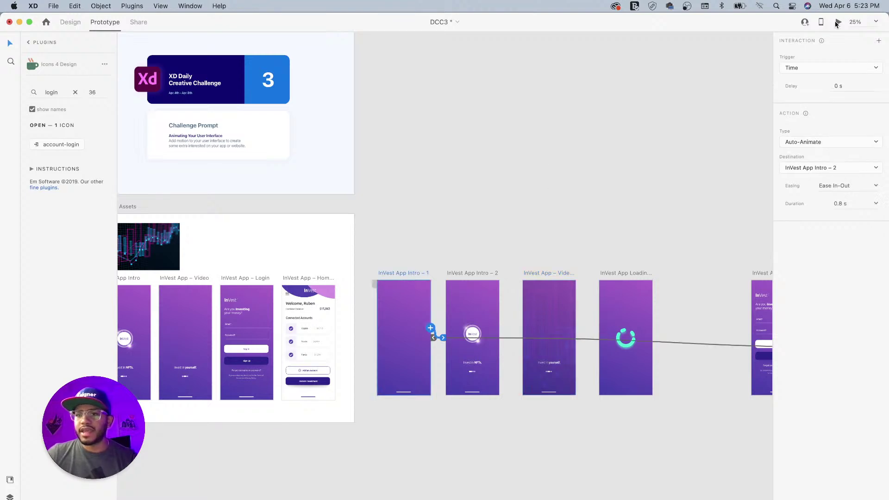
click(837, 22)
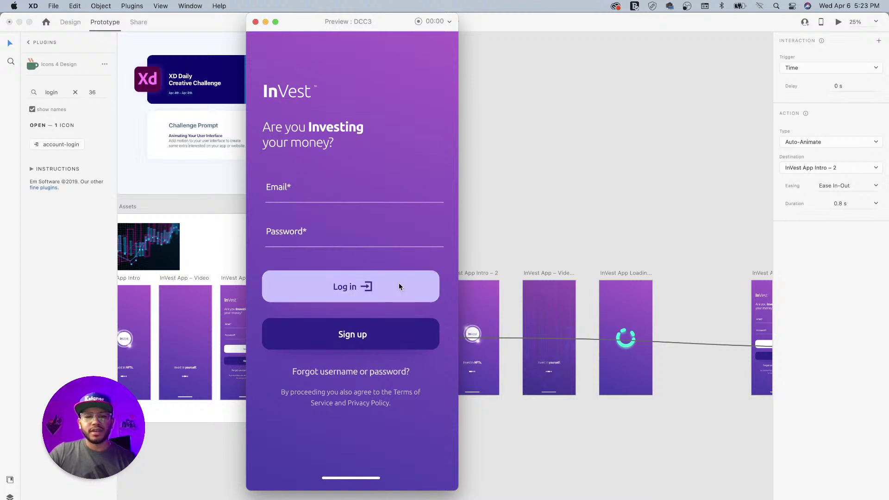
click(370, 196)
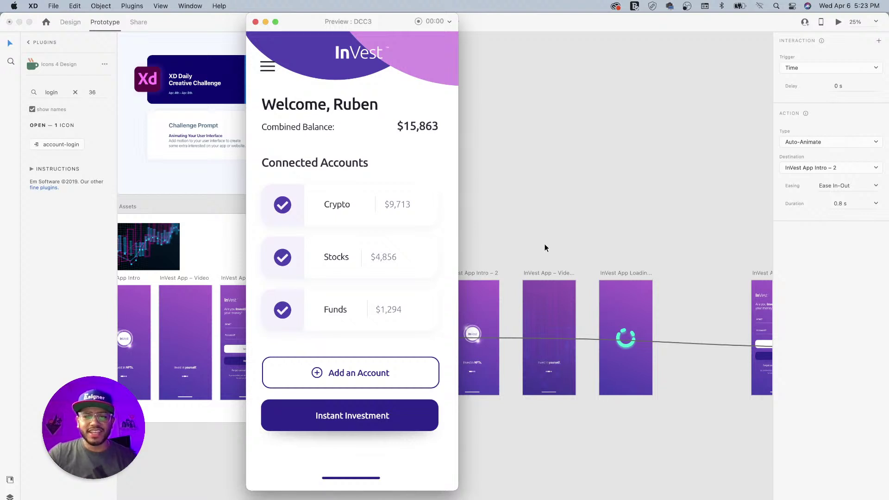
click(423, 229)
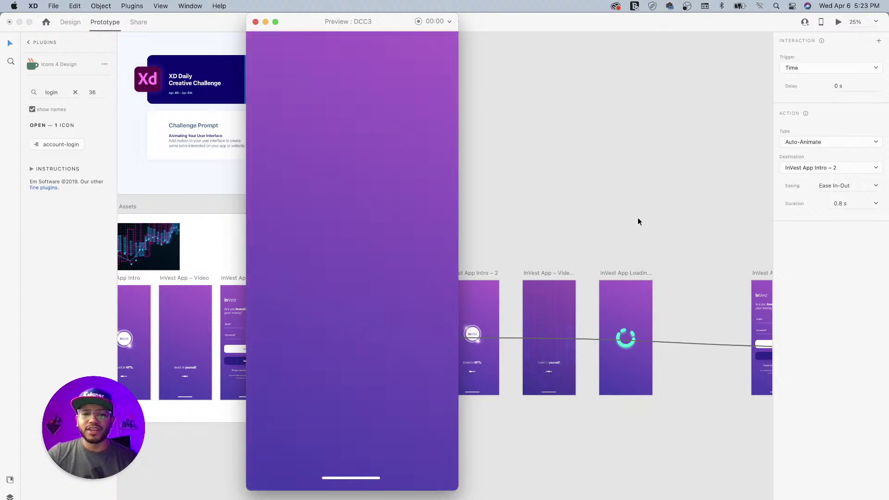
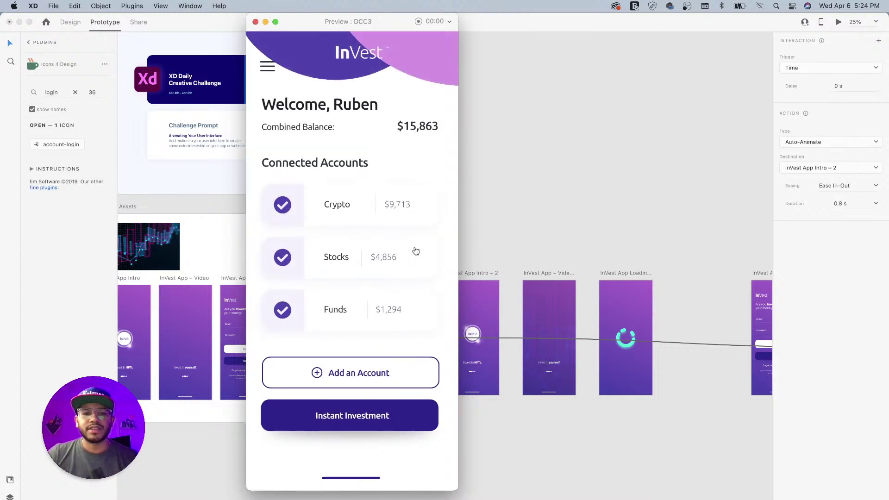
click(256, 23)
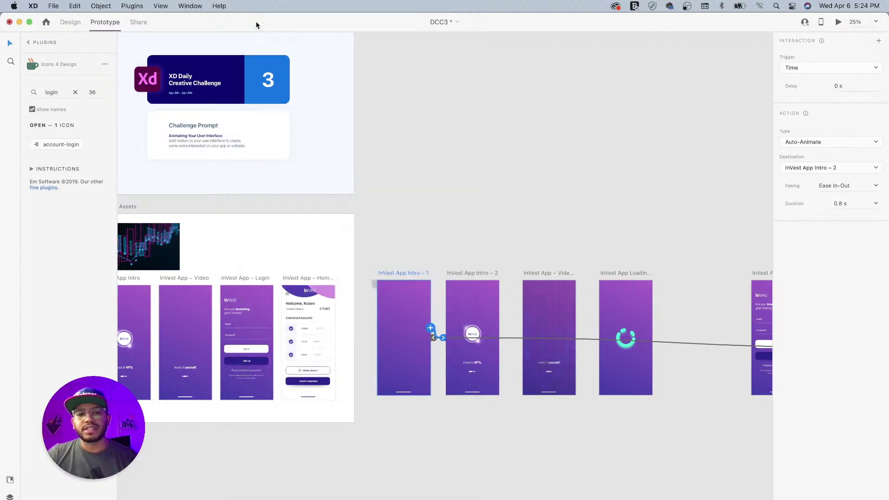
In Design mode, duplicate the final home screen artboard and place the copy to its right with a wide gap
click(496, 233)
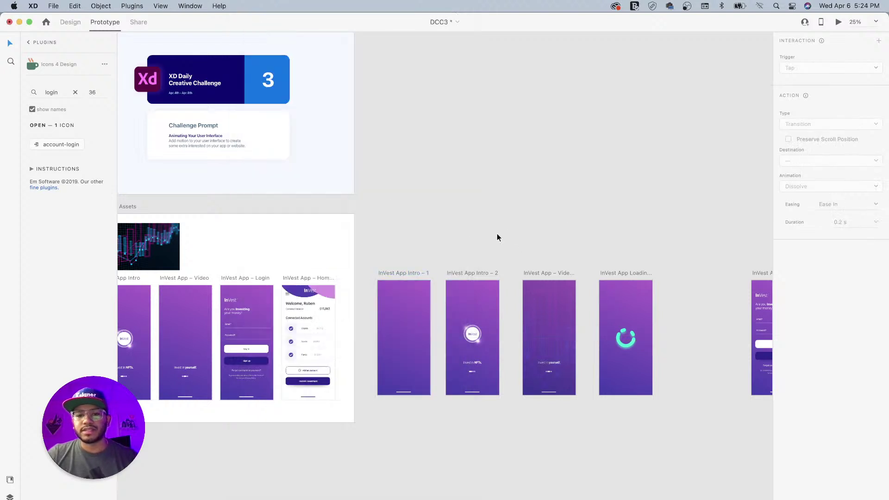
click(73, 22)
scroll(323, 188, right, 10)
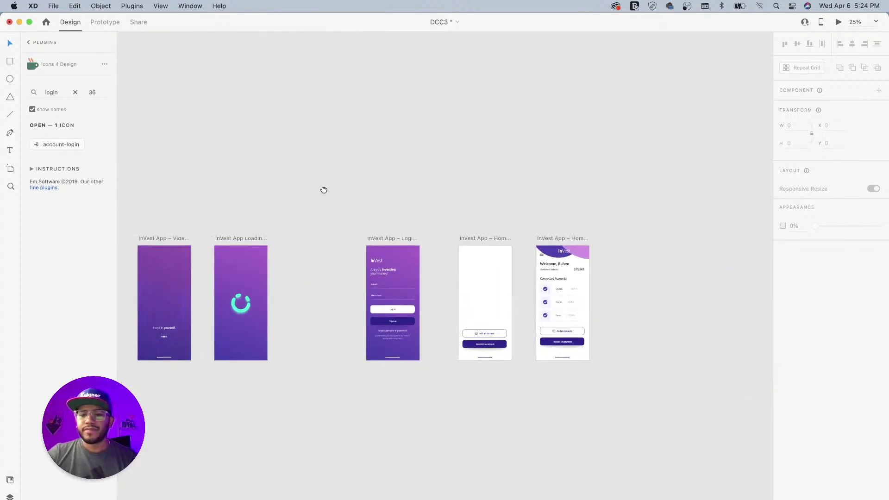
click(402, 231)
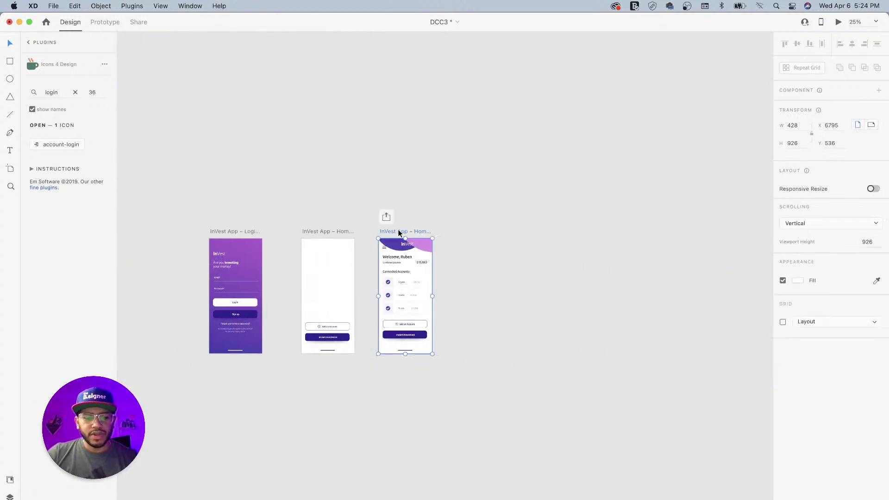
drag(402, 231, 540, 233)
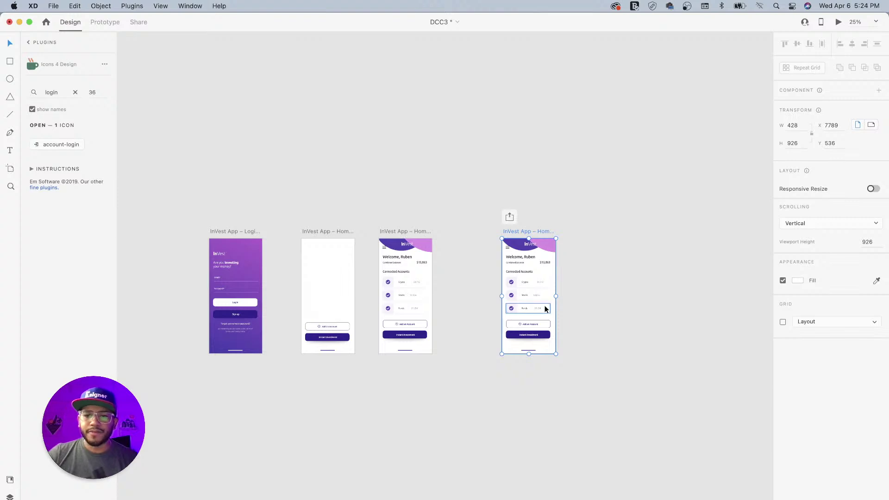
Delete the Stocks and Funds tiles from the duplicated home screen, keeping only the Crypto tile
click(526, 283)
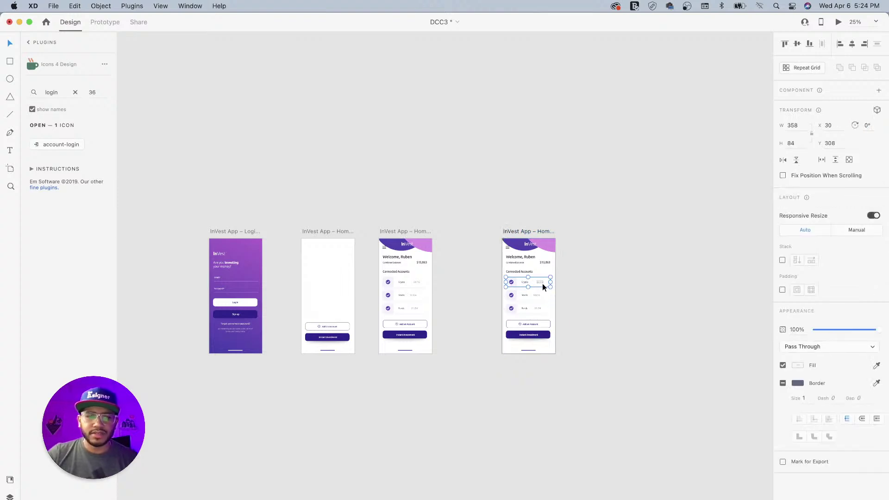
click(10, 497)
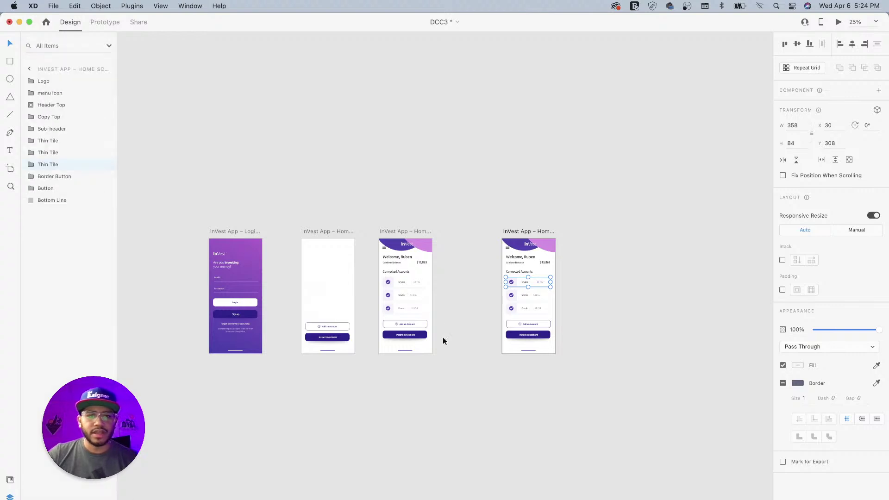
click(539, 295)
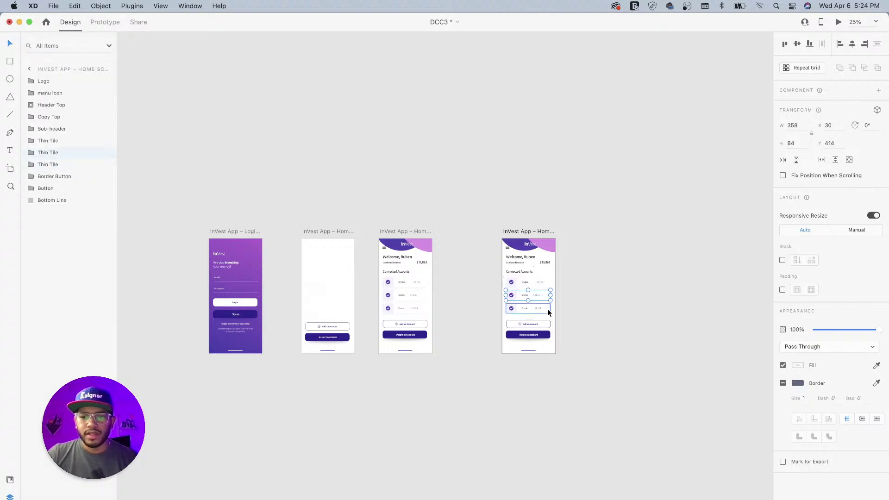
shift+click(540, 310)
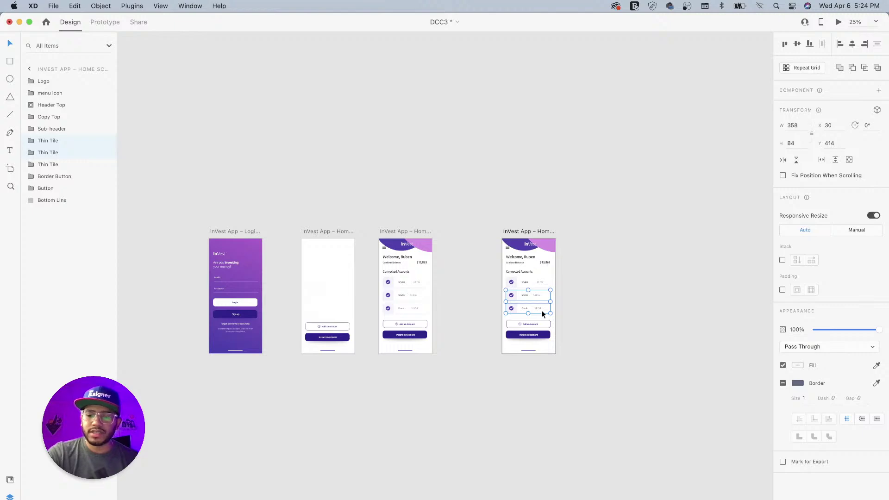
key(Delete)
Turn the Crypto tile on Home Screen – 3 into a Repeat Grid and extend it downward to nine rows
key(super+1)
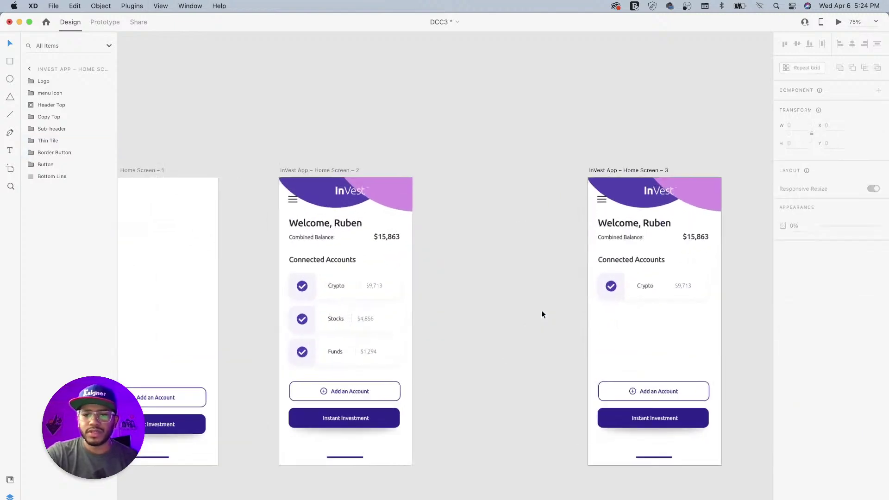
drag(546, 294, 368, 260)
drag(531, 266, 438, 246)
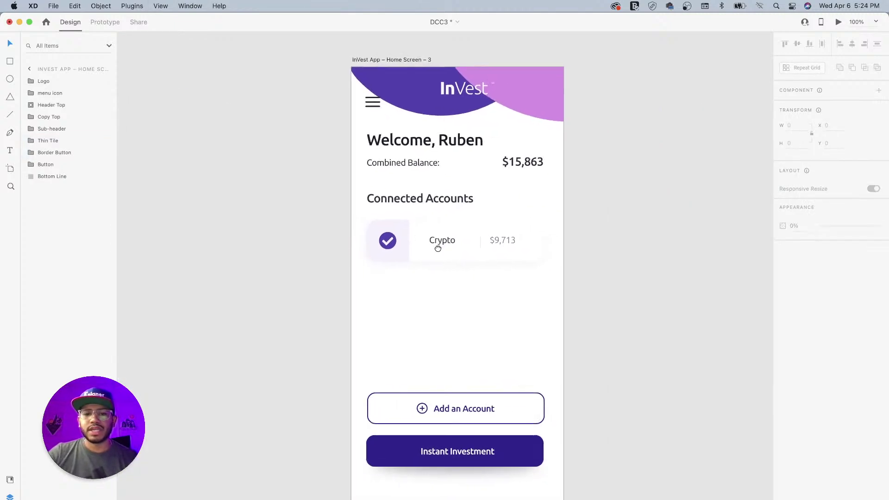
click(534, 254)
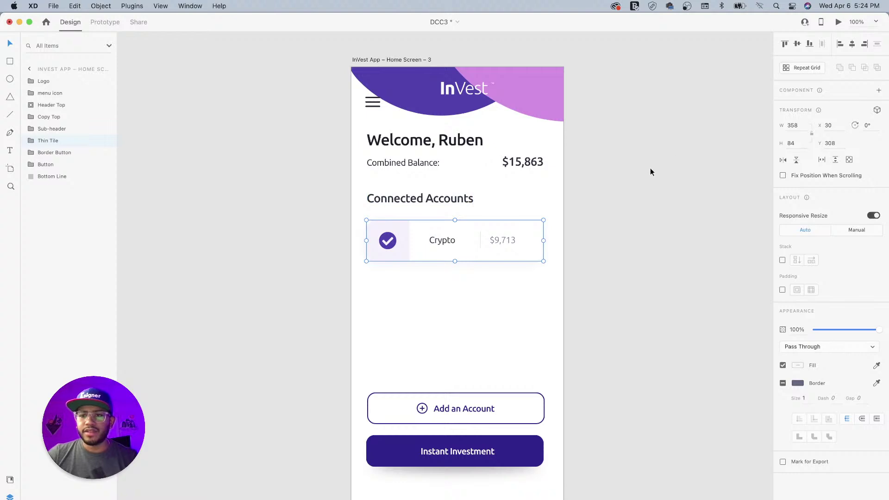
click(800, 70)
drag(456, 279, 456, 434)
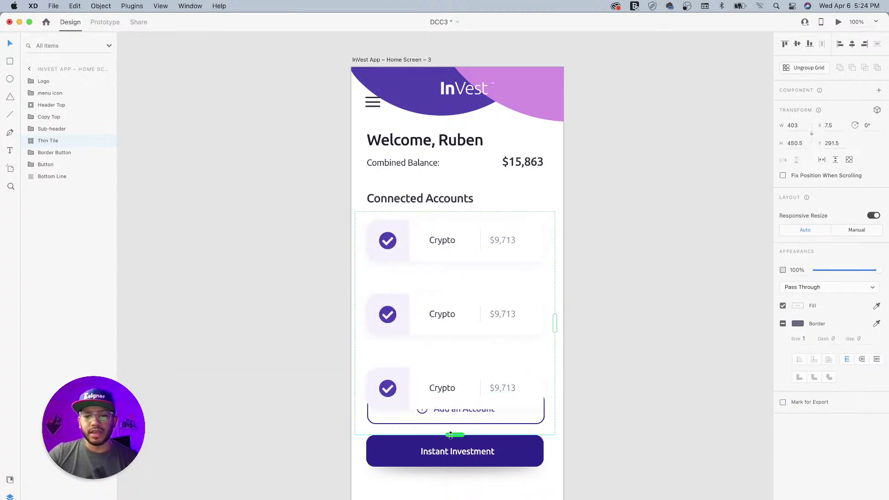
key(super+0)
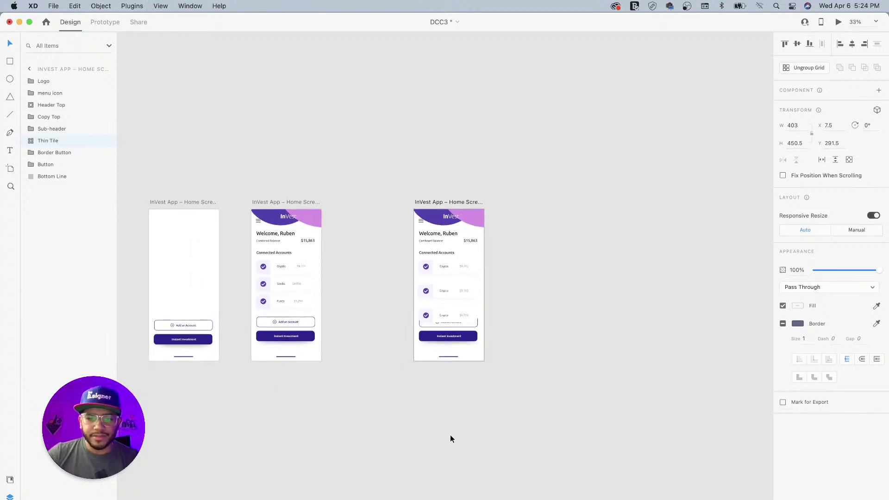
drag(448, 334, 447, 475)
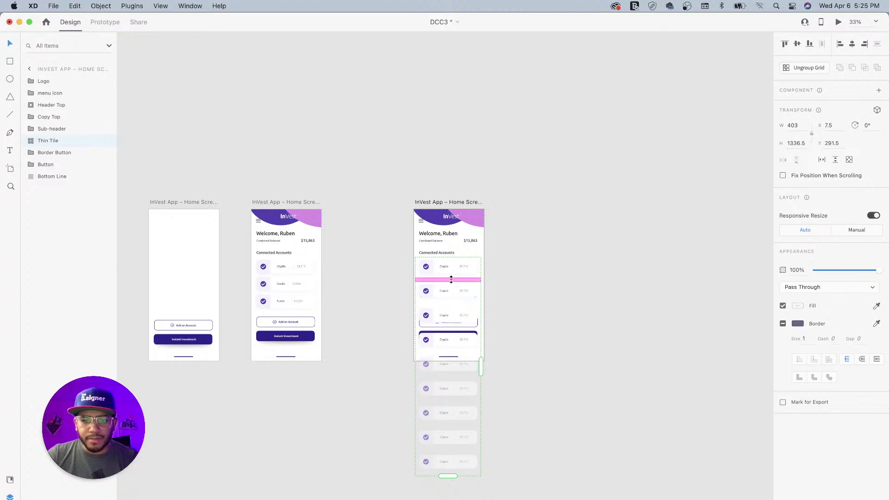
Tighten the vertical spacing between the repeated Crypto tiles so the grid is about 1065 px high
drag(451, 280, 451, 274)
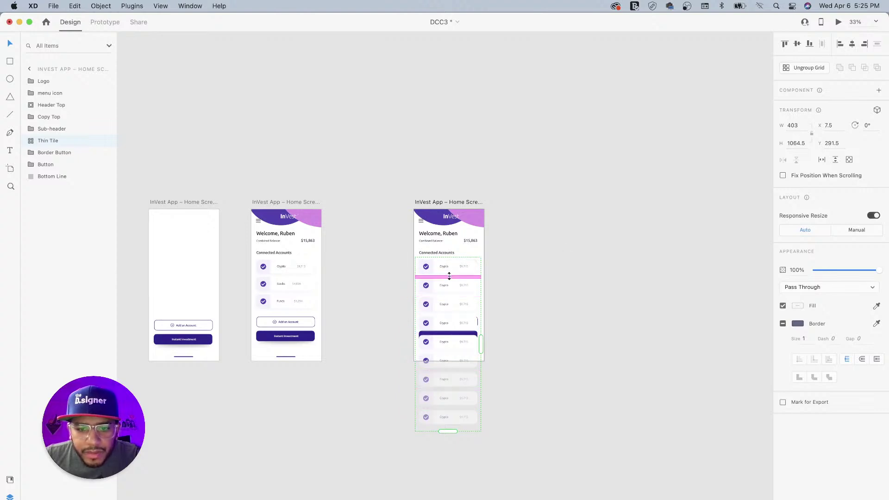
drag(449, 277, 459, 277)
key(super+z)
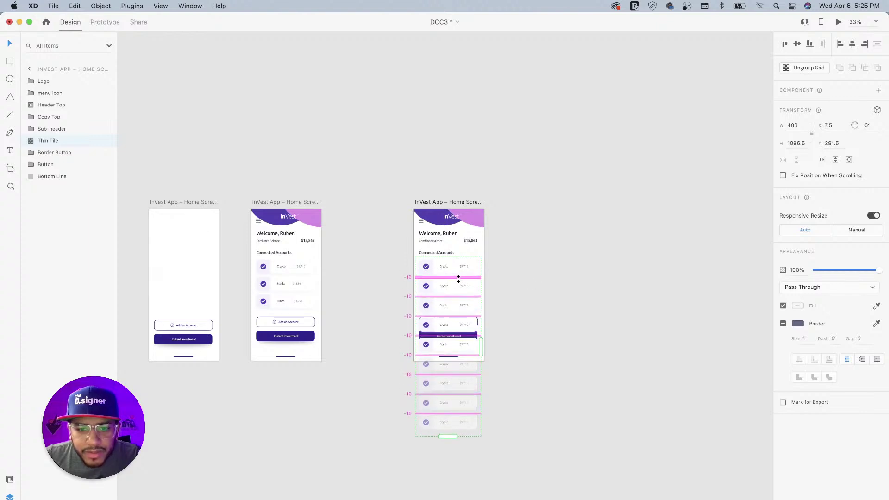
Make the tile grid a vertical scroll group and shorten its viewport to about 350 px, ending above the Add an Account button
key(super+equal)
key(super+equal)
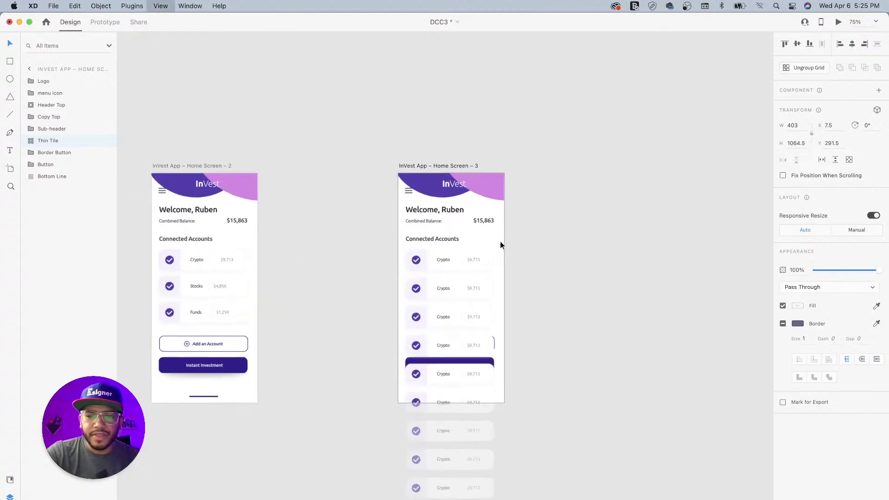
click(568, 263)
click(521, 262)
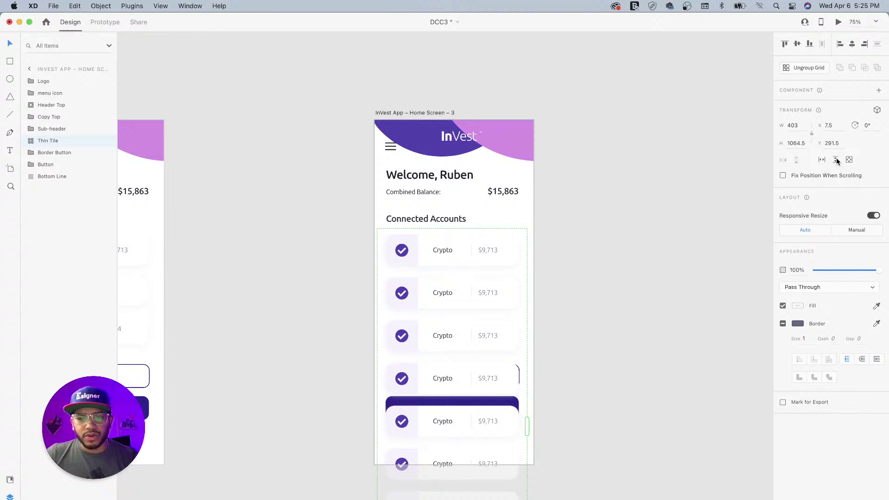
click(836, 160)
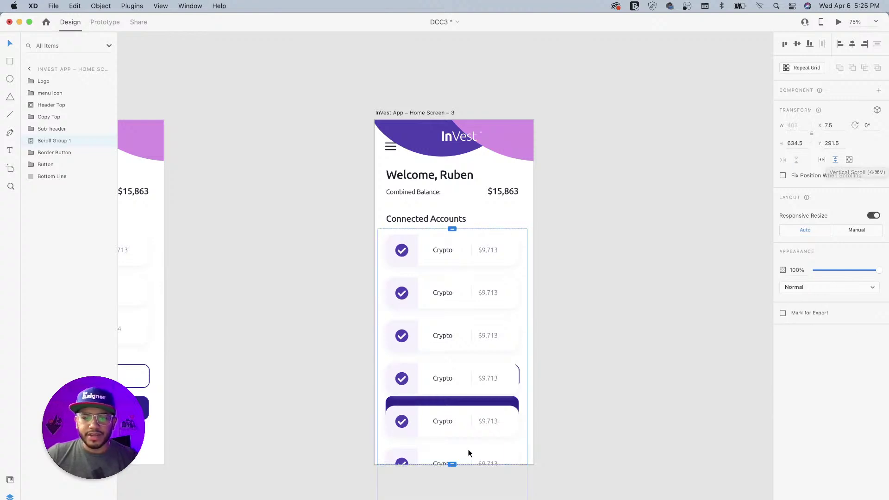
drag(452, 464, 462, 358)
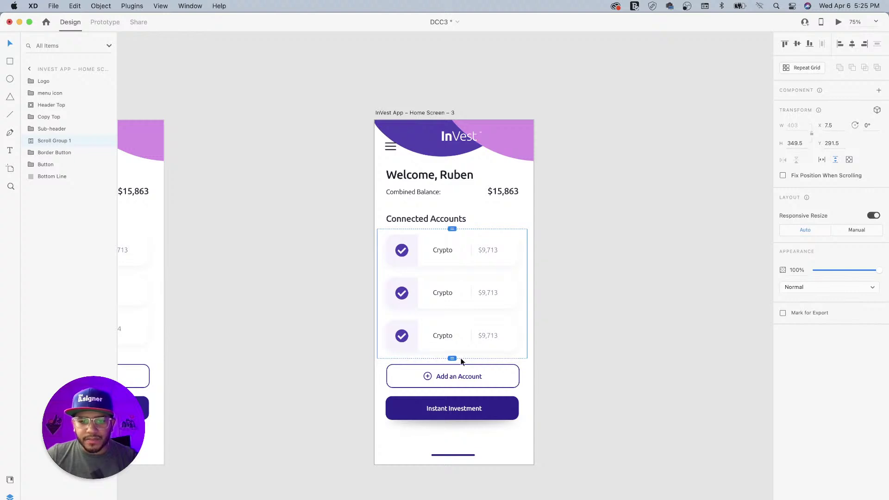
Preview the InVest App – Home Screen – 3 artboard and scroll its connected accounts list up and down
click(442, 96)
click(426, 113)
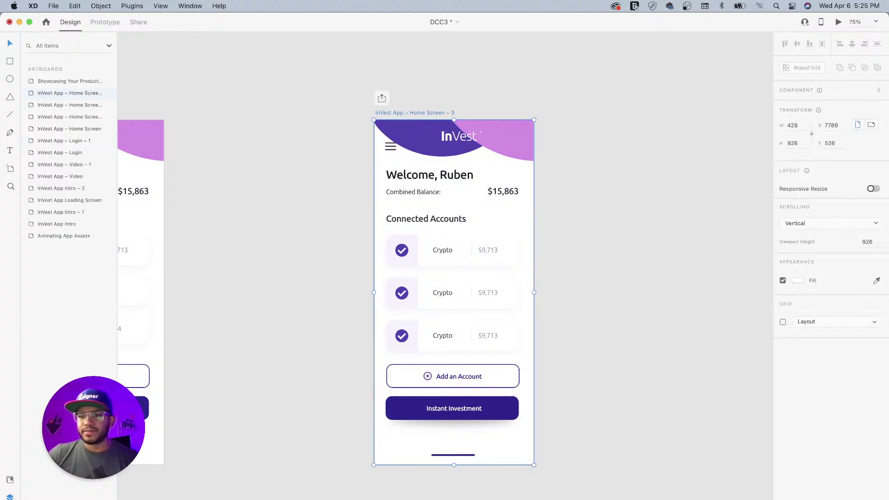
click(839, 23)
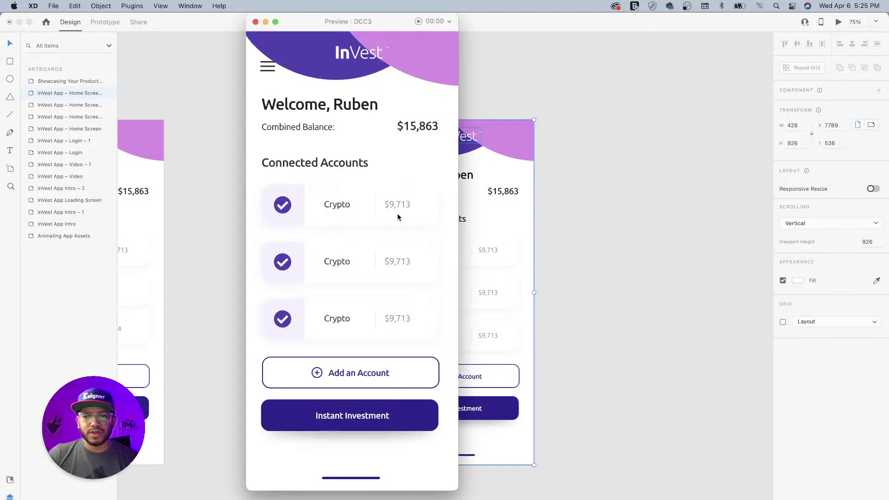
scroll(391, 262, down, 2)
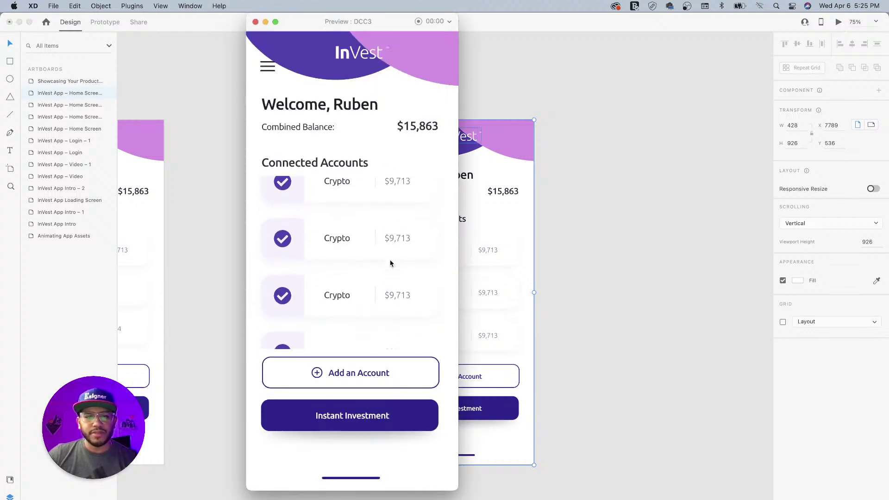
scroll(391, 263, up, 2)
scroll(391, 263, up, 1)
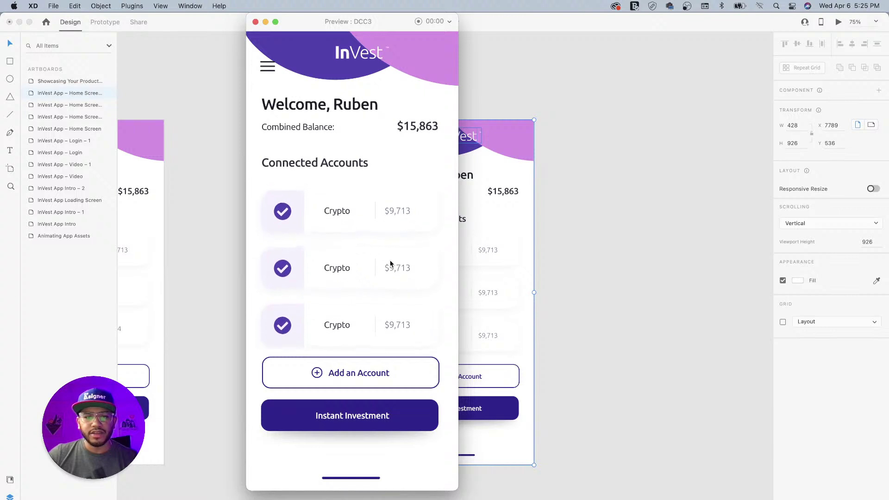
scroll(390, 264, down, 2)
scroll(390, 263, up, 2)
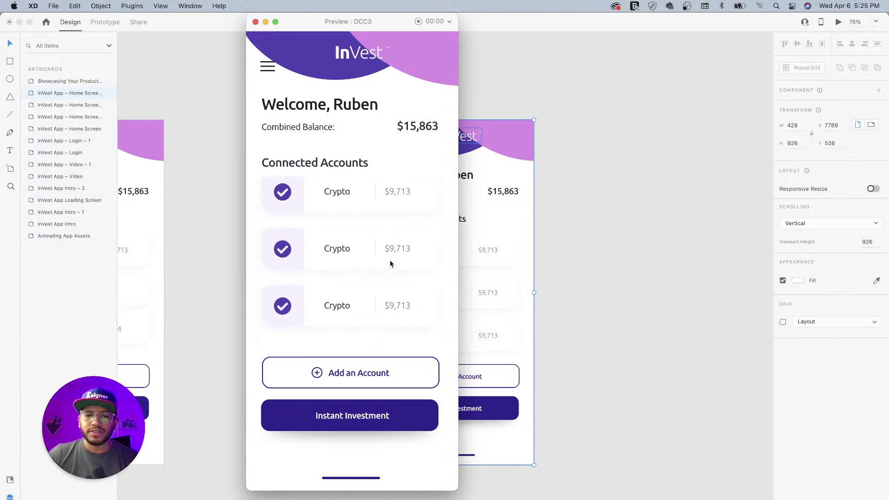
scroll(390, 263, down, 1)
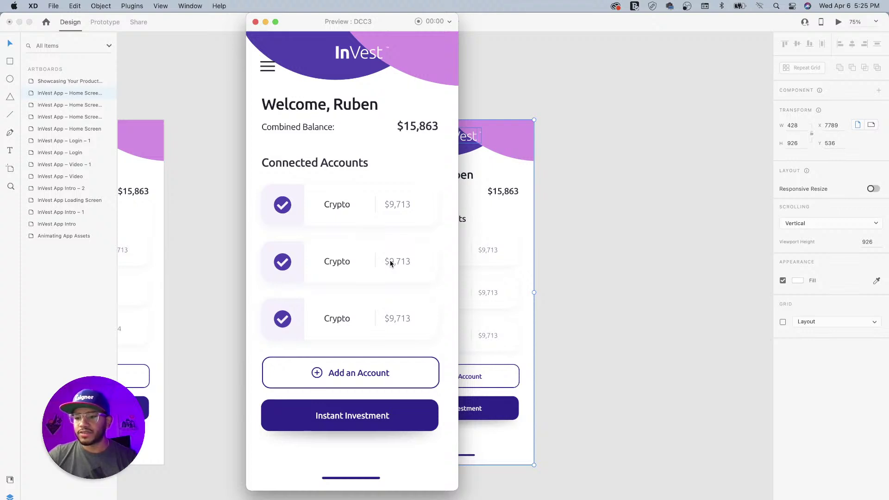
scroll(383, 250, down, 3)
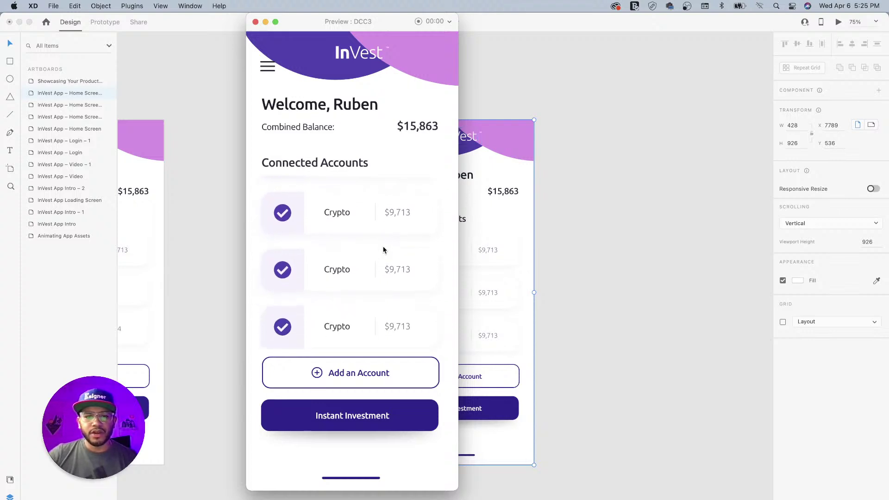
scroll(383, 250, down, 3)
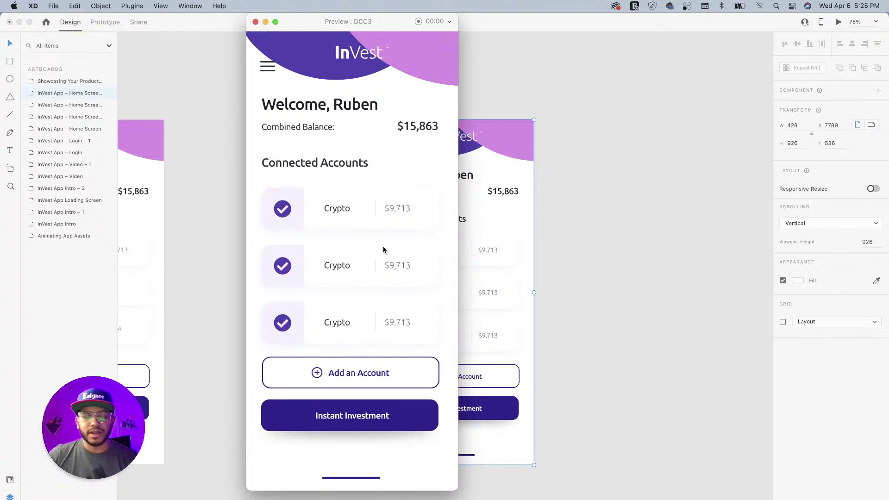
scroll(383, 250, down, 1)
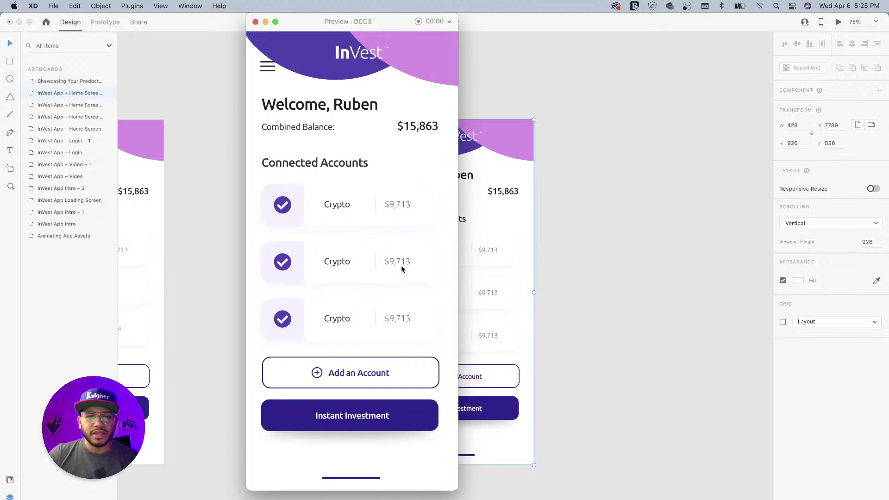
Scroll the Crypto tiles once more in the preview of Home Screen – 3 and close the preview window
scroll(379, 258, down, 1)
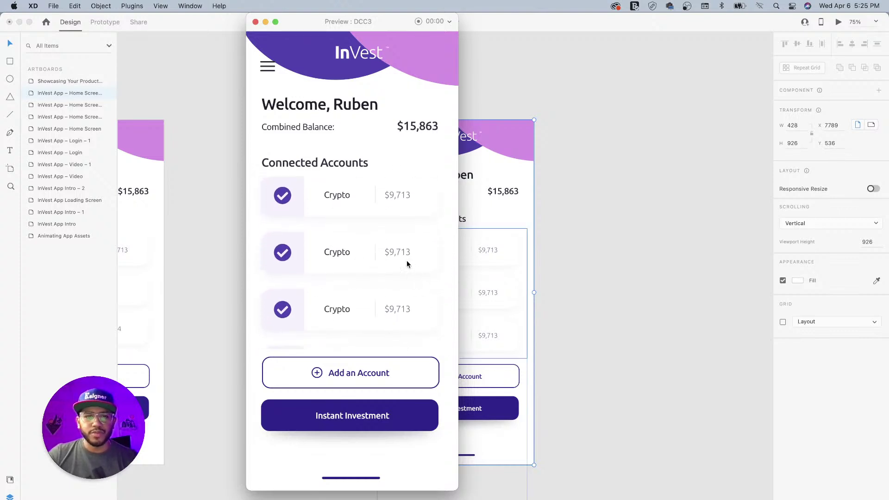
scroll(399, 269, up, 3)
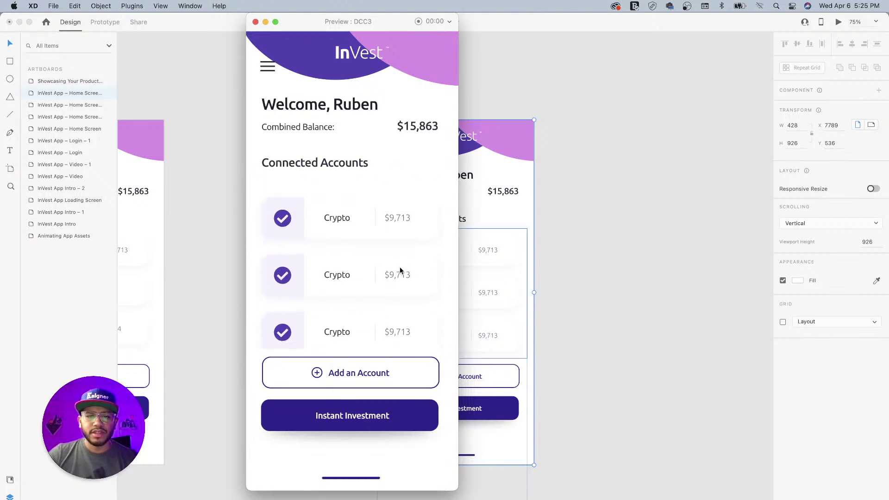
click(255, 22)
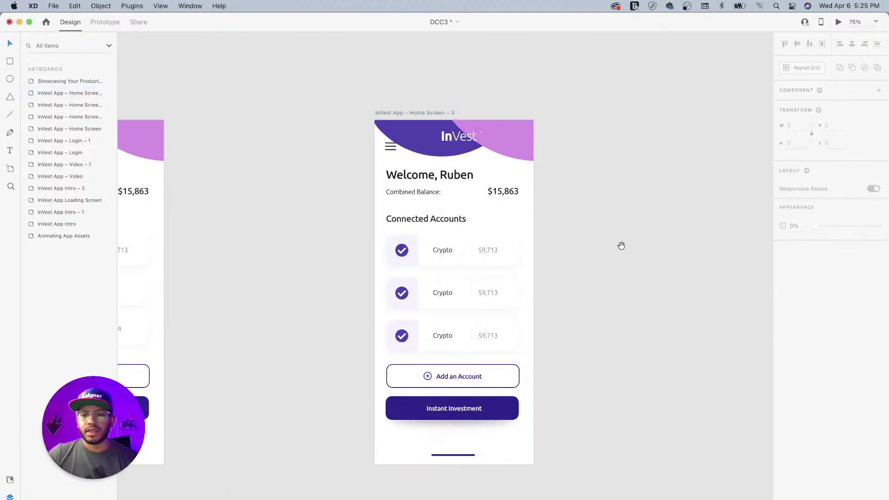
Review the full row of InVest App artboards from Home Screen – 3 back to Intro – 1 and the original screens at 33% zoom
drag(563, 192, 638, 240)
drag(403, 219, 493, 229)
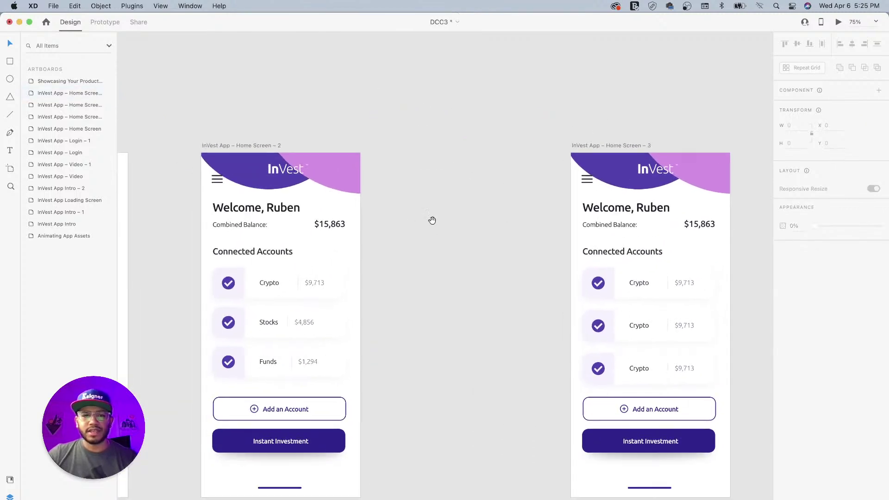
key(super+minus)
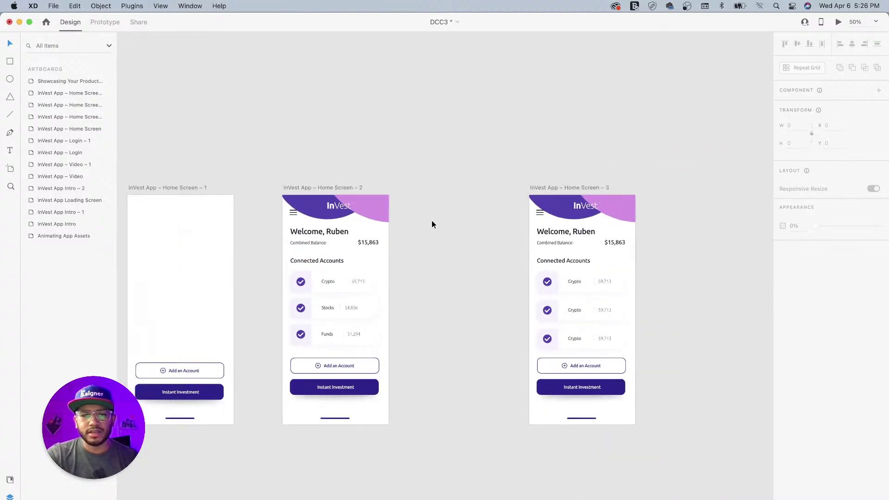
key(super+minus)
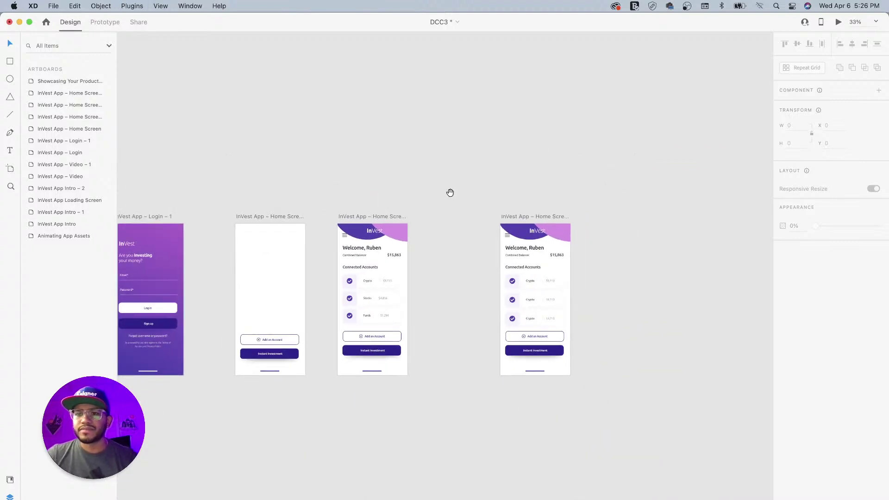
drag(440, 193, 625, 193)
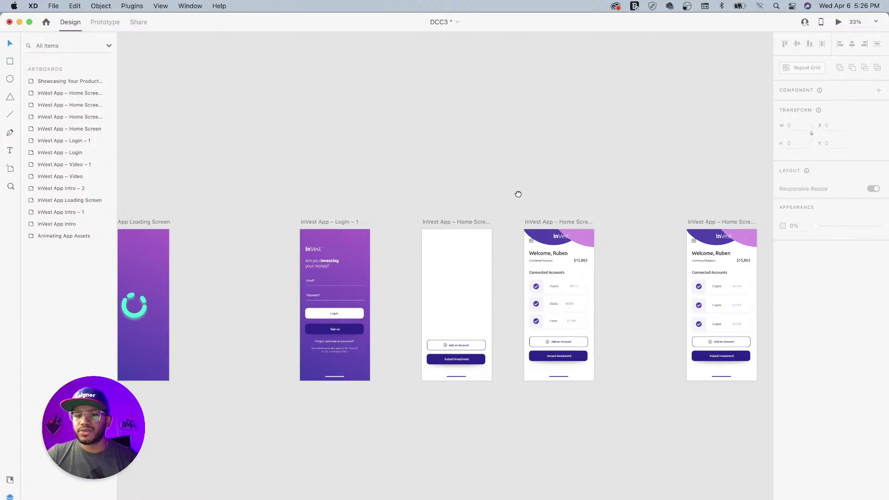
drag(518, 193, 532, 188)
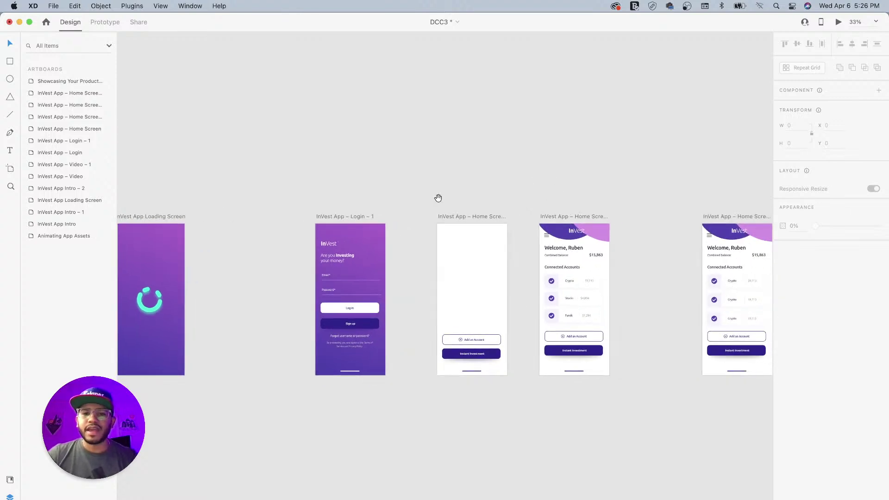
drag(419, 190, 568, 205)
mouse_move(363, 204)
mouse_down()
mouse_move(460, 222)
mouse_move(520, 209)
mouse_move(360, 218)
mouse_move(474, 217)
mouse_move(451, 204)
mouse_up()
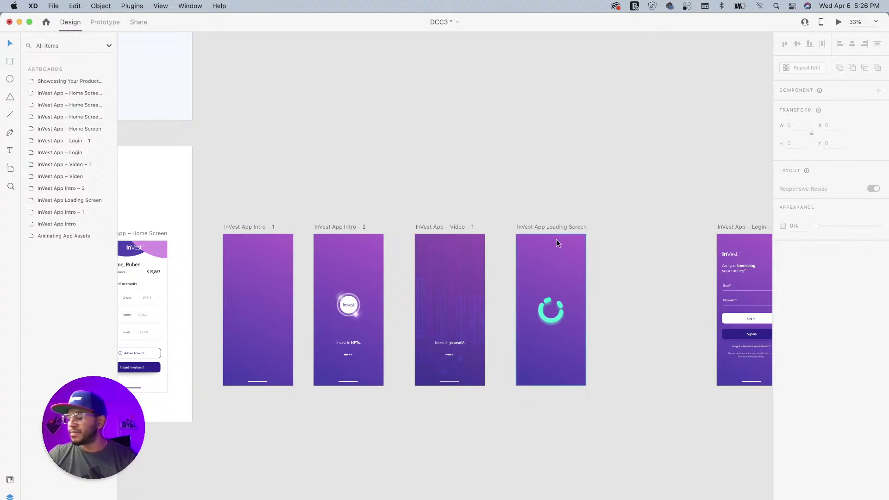
drag(296, 191, 405, 185)
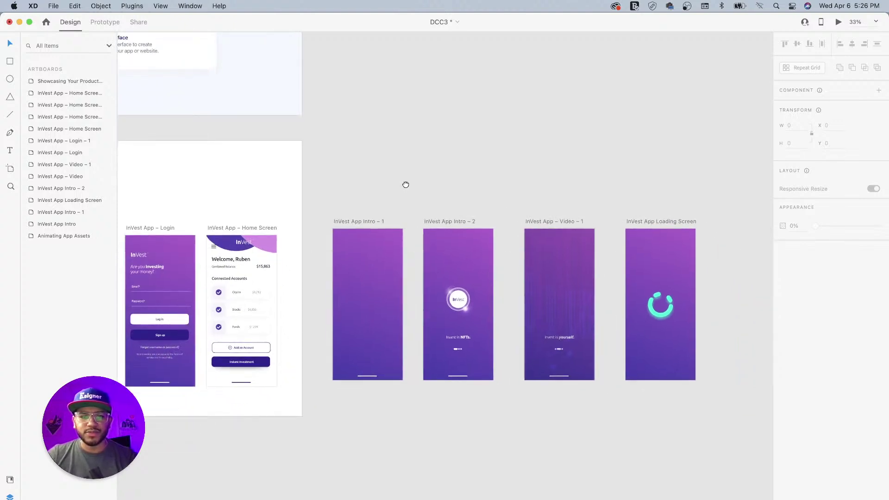
drag(339, 183, 397, 212)
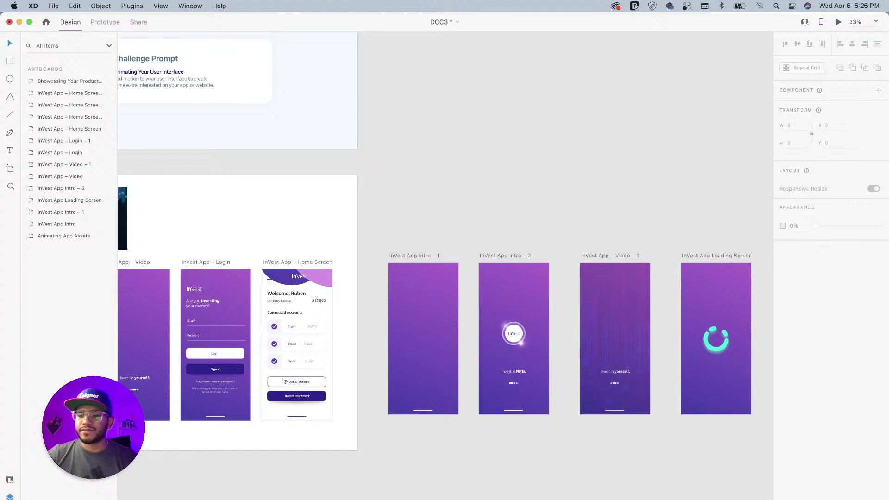
Switch to Chrome and view the Behance XD Creative Challenge page and the Adobe XD Discord challenge channel, returning to the Behance page
key(super+Tab)
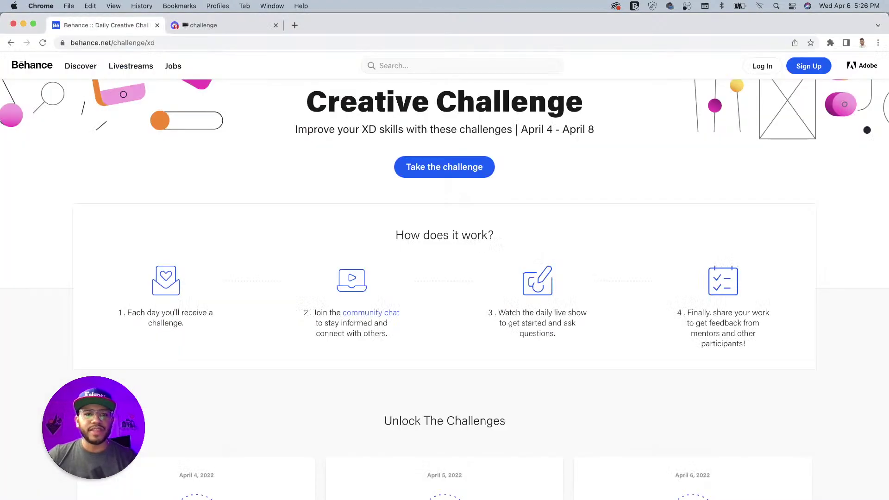
scroll(476, 326, up, 3)
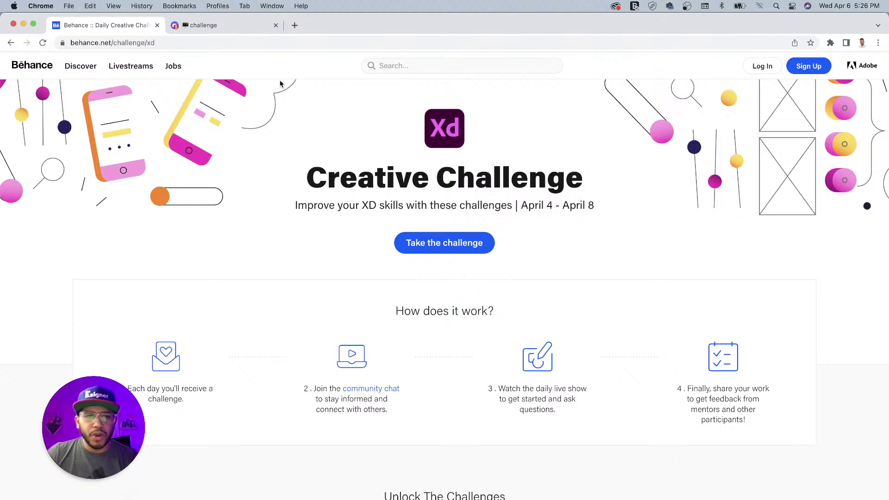
click(234, 30)
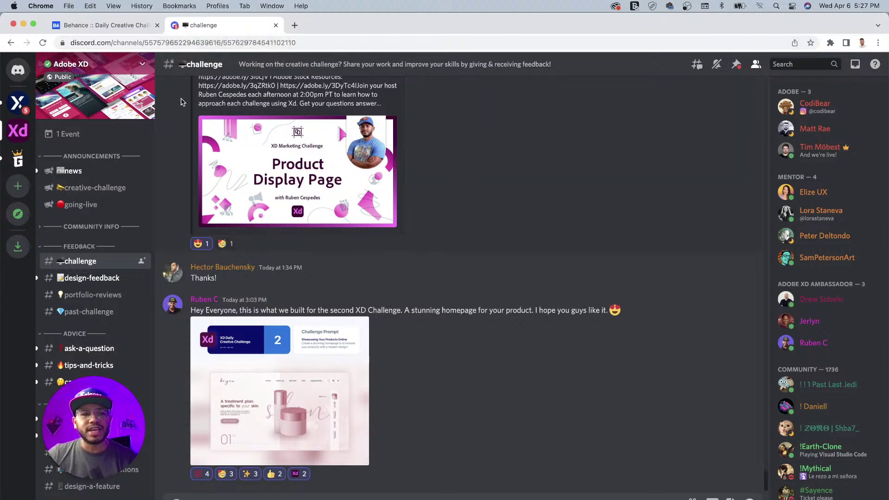
click(134, 25)
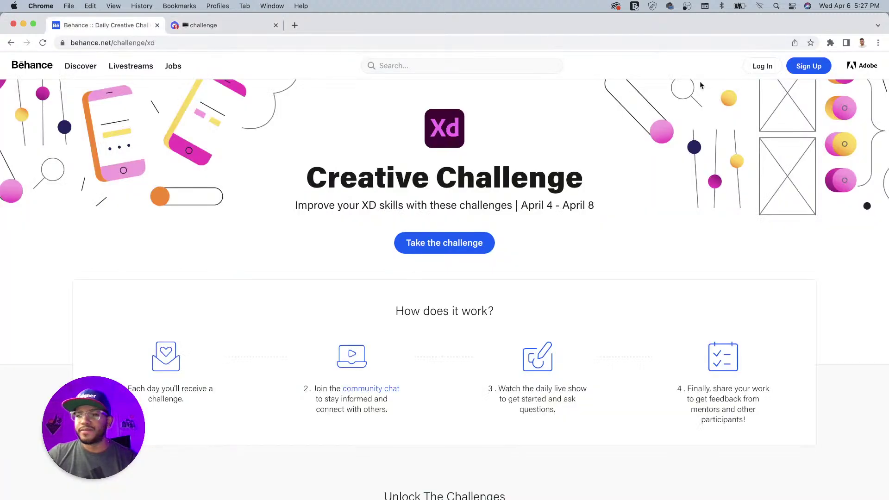